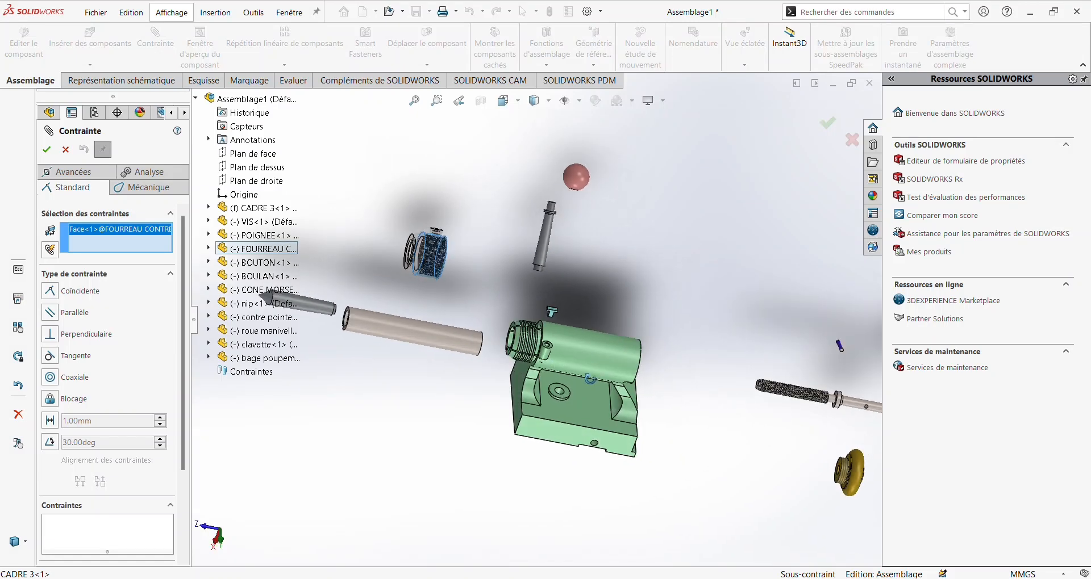
# - Add a concentric mate between the selected face of the FOURREAU CONTRE POUPEE ring and the circular bore edge of CADRE 3
pyautogui.scroll(-3, 494, 343)
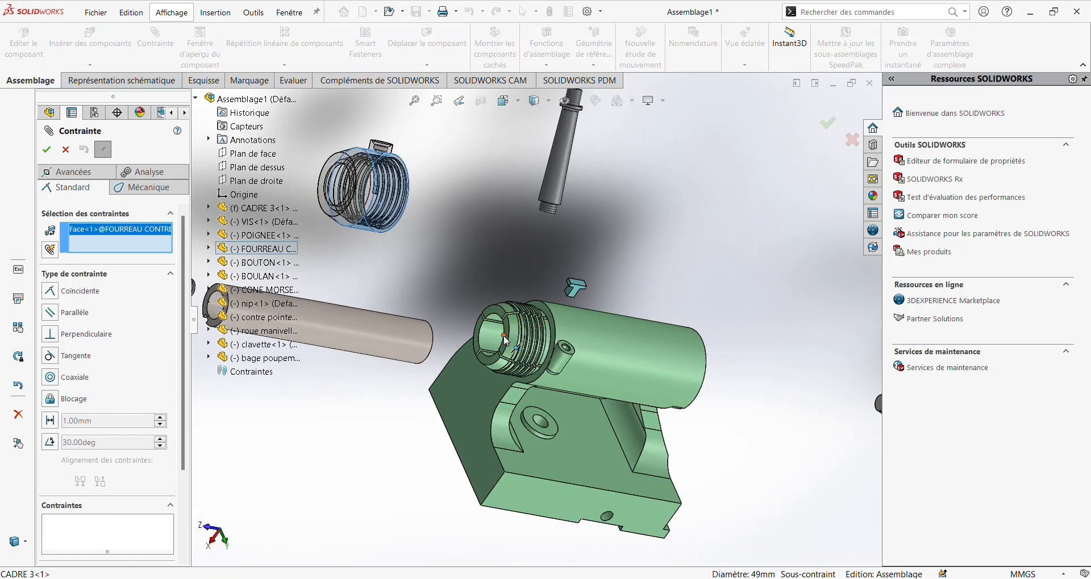
pyautogui.scroll(-3, 491, 331)
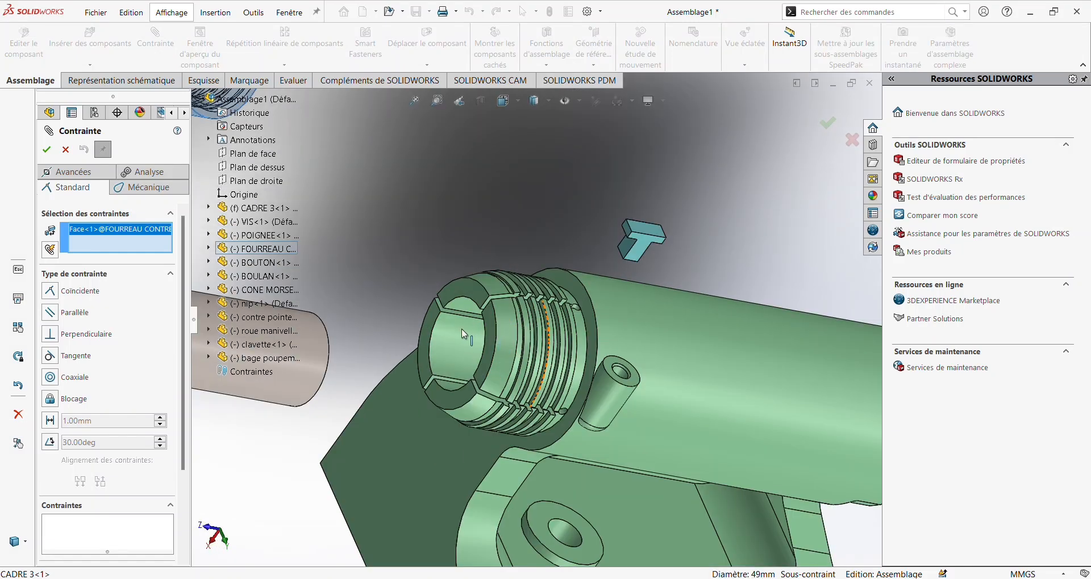
pyautogui.click(434, 336)
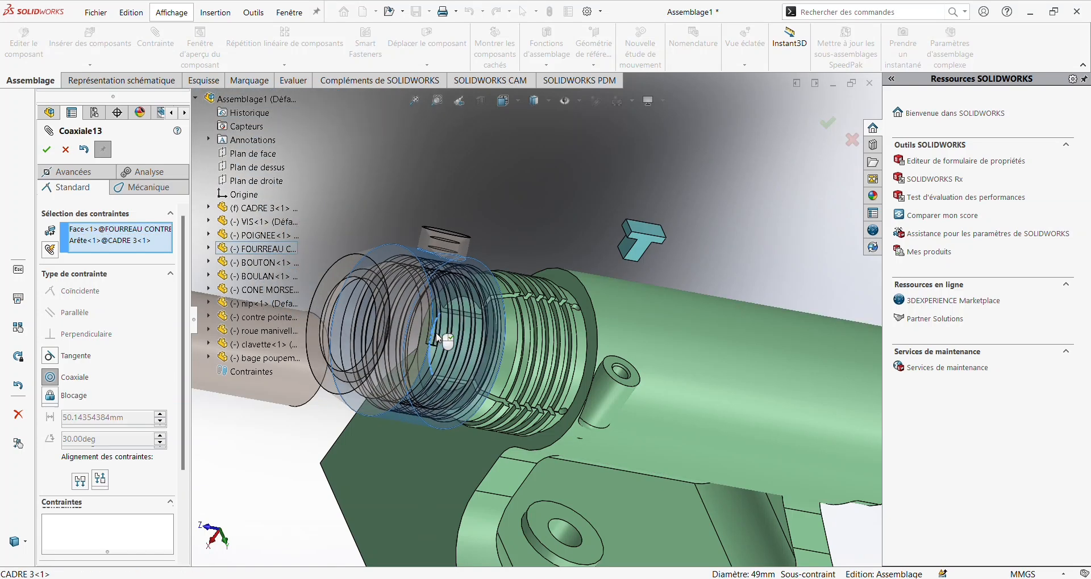
pyautogui.press('Return')
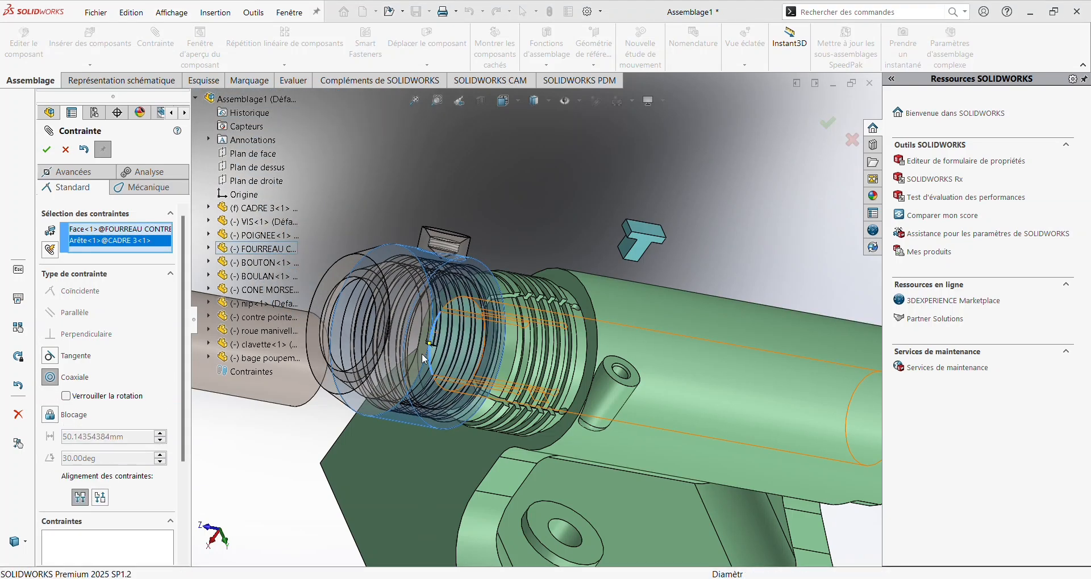
# - Add a coincident mate between the FOURREAU CONTRE POUPEE ring's end face and the flat front face of CADRE 3 behind the thread
pyautogui.moveTo(422, 354); pyautogui.dragTo(401, 363, button='middle')
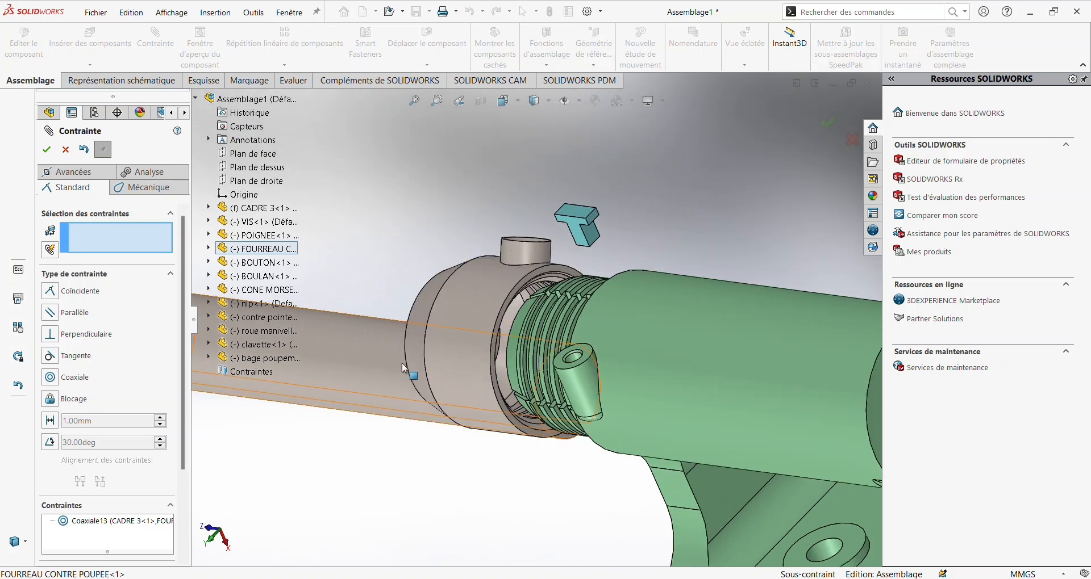
pyautogui.click(492, 356)
pyautogui.moveTo(492, 355); pyautogui.dragTo(695, 371, button='middle')
pyautogui.scroll(4, 577, 384)
pyautogui.scroll(-3, 698, 375)
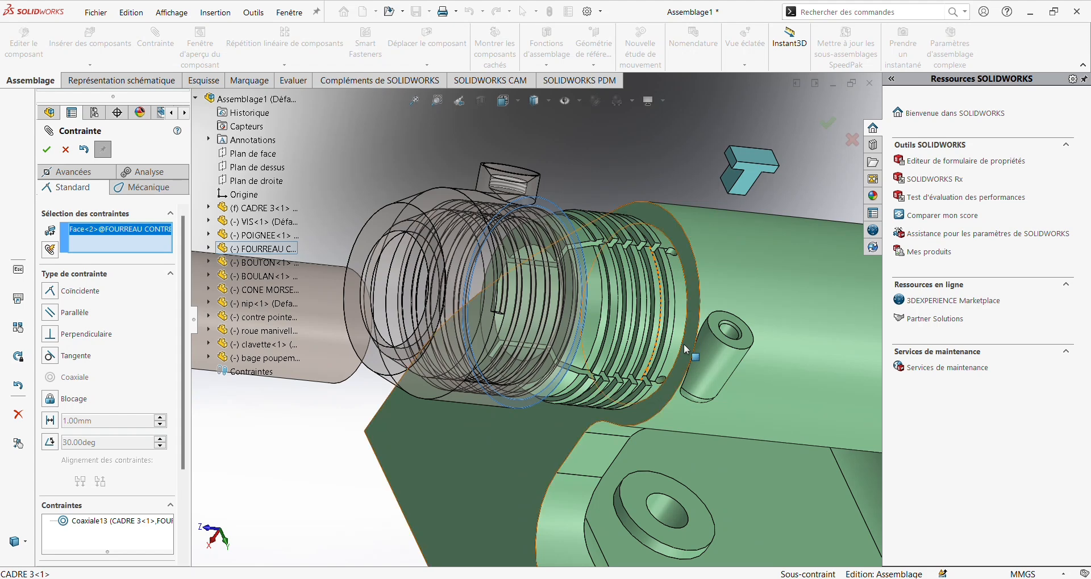
pyautogui.click(523, 453)
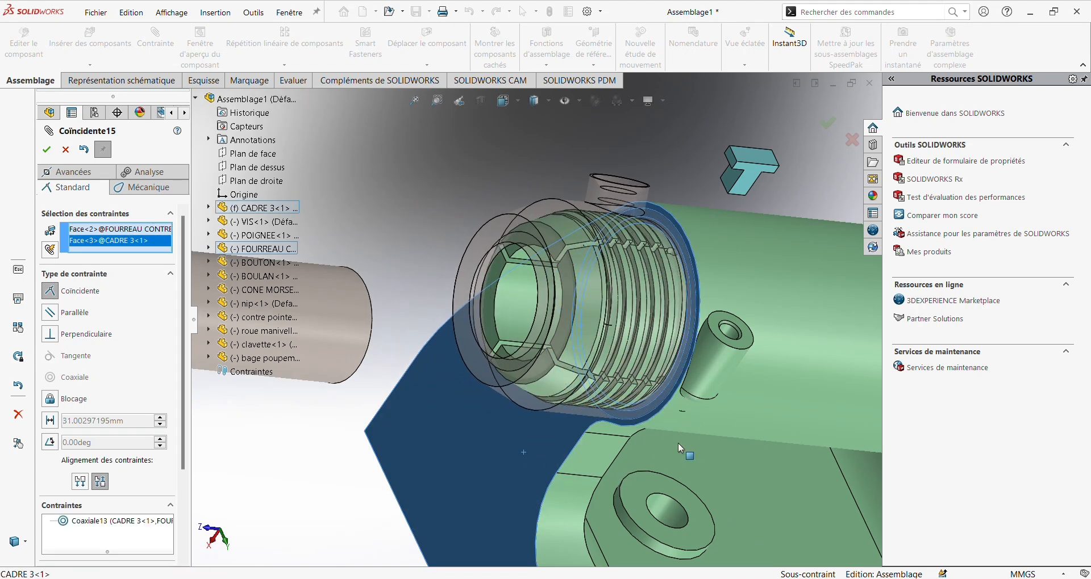
pyautogui.scroll(3, 680, 459)
pyautogui.press('Return')
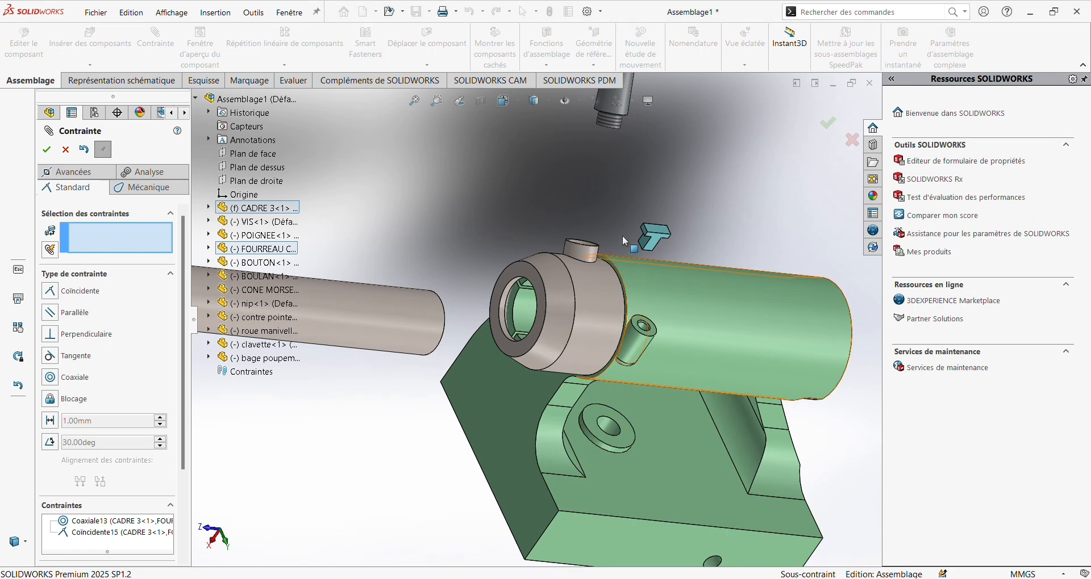
# - Add a concentric mate between the POIGNEE's lower threaded end and the threaded hole in the ring's boss
pyautogui.scroll(3, 621, 233)
pyautogui.scroll(-8, 554, 224)
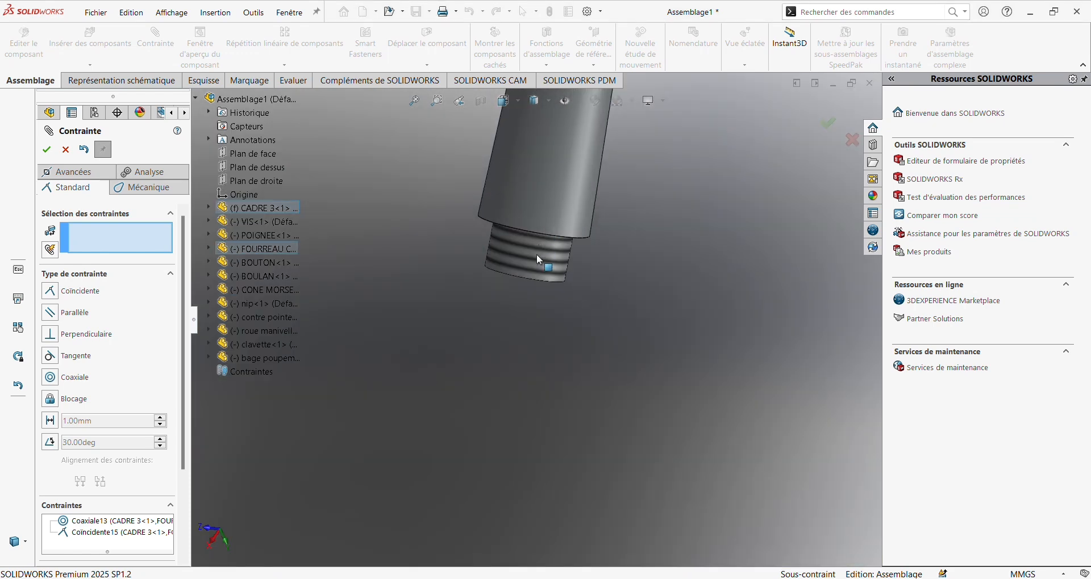
pyautogui.click(537, 256)
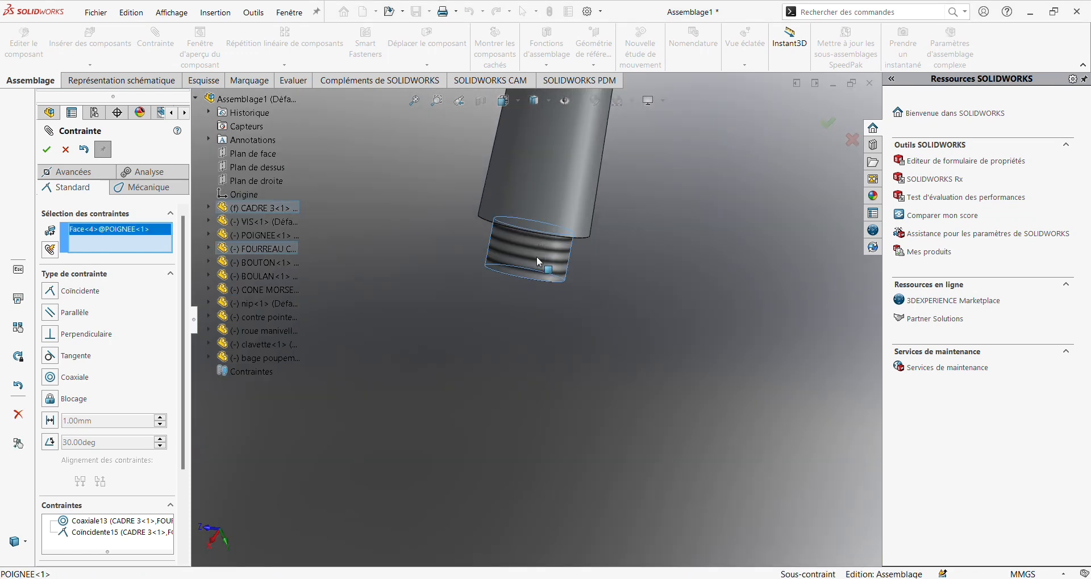
pyautogui.scroll(4, 536, 258)
pyautogui.scroll(-8, 500, 455)
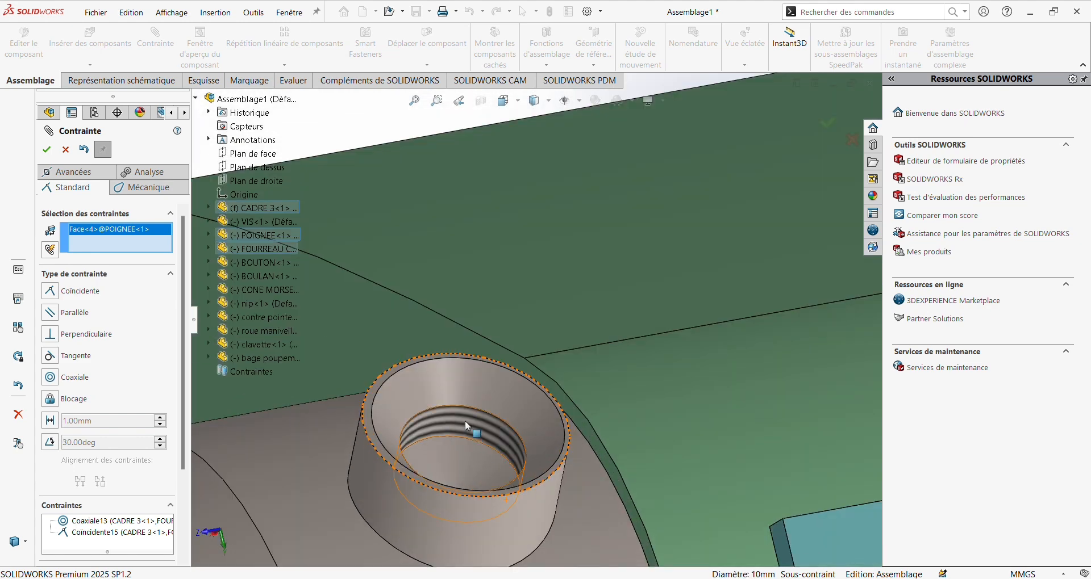
pyautogui.click(465, 421)
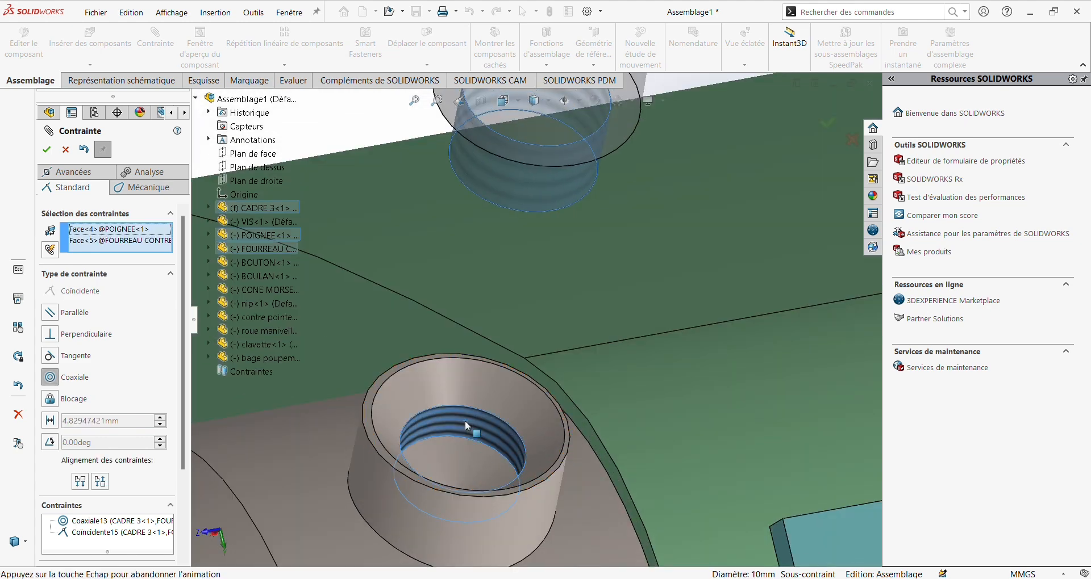
pyautogui.scroll(3, 619, 424)
pyautogui.rightClick(635, 441)
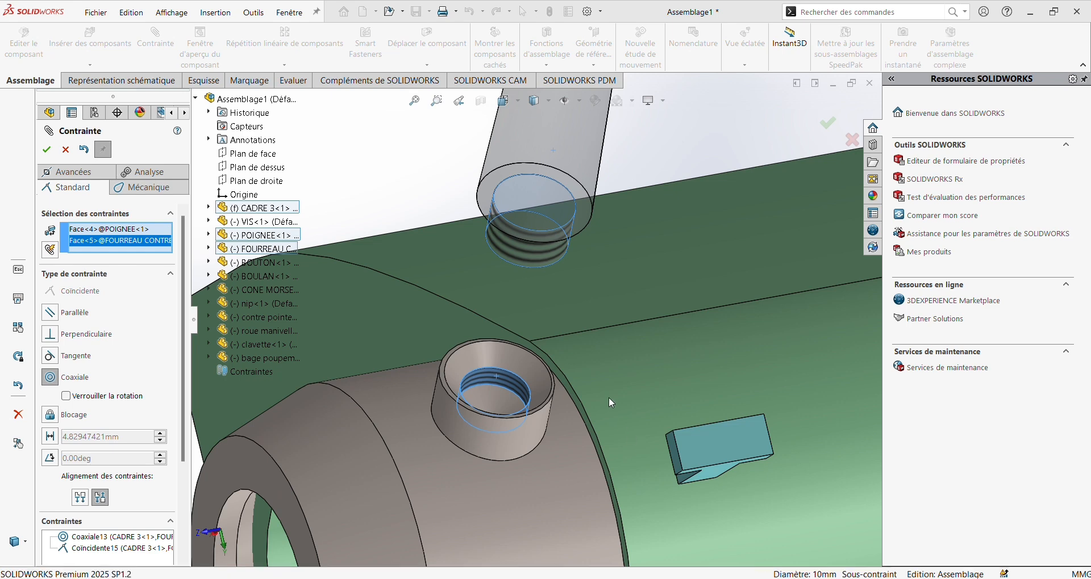
# - Add a coincident mate between the POIGNEE's lower shoulder face and the rim face of the ring's boss
pyautogui.moveTo(605, 343); pyautogui.dragTo(622, 214, button='middle')
pyautogui.scroll(4, 619, 183)
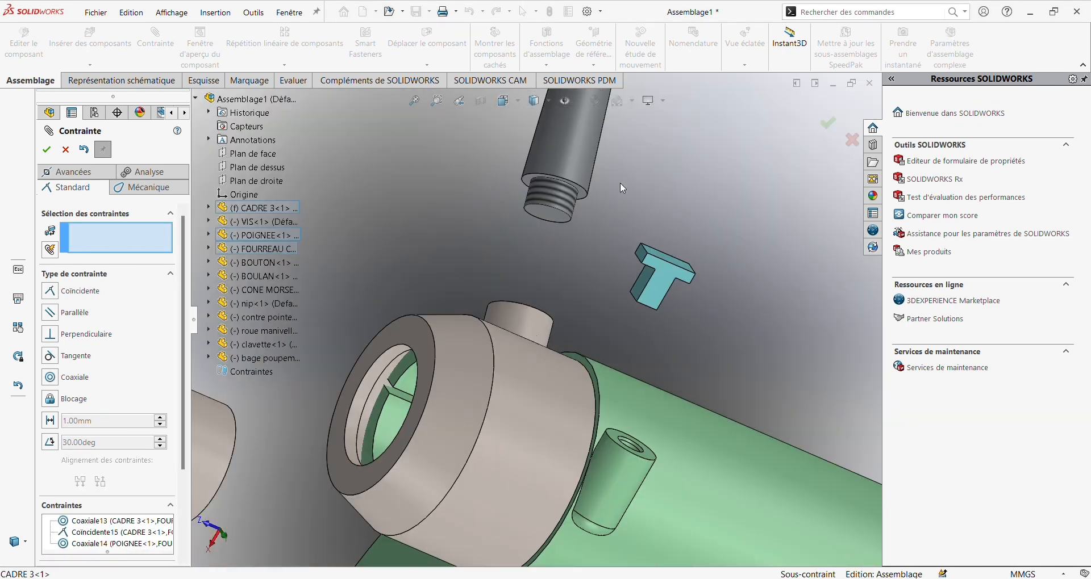
pyautogui.scroll(-2, 569, 243)
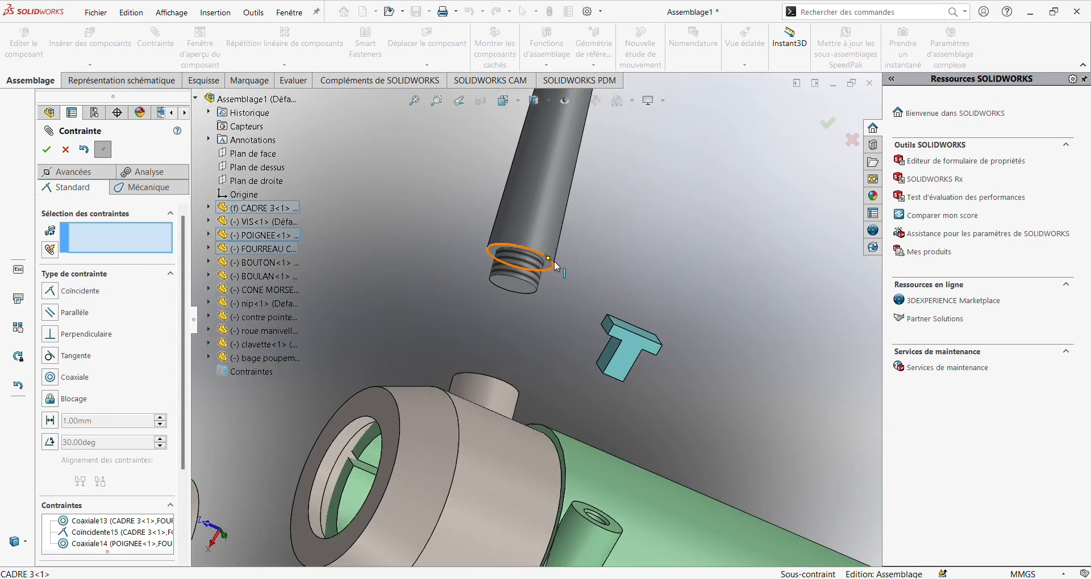
pyautogui.click(547, 264)
pyautogui.scroll(-3, 546, 297)
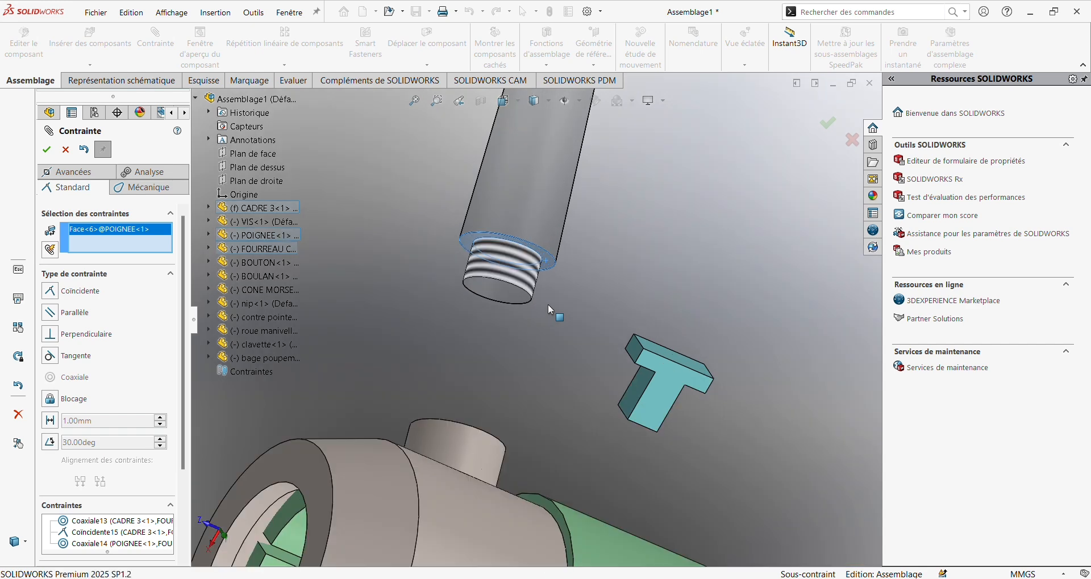
pyautogui.moveTo(547, 402); pyautogui.dragTo(503, 468, button='middle')
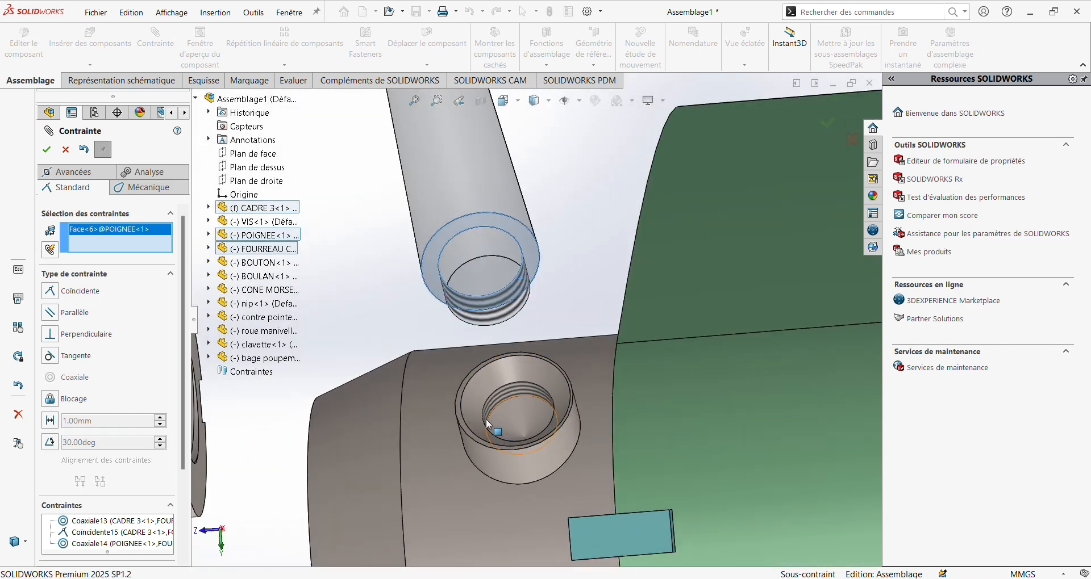
pyautogui.scroll(-3, 461, 411)
pyautogui.click(441, 408)
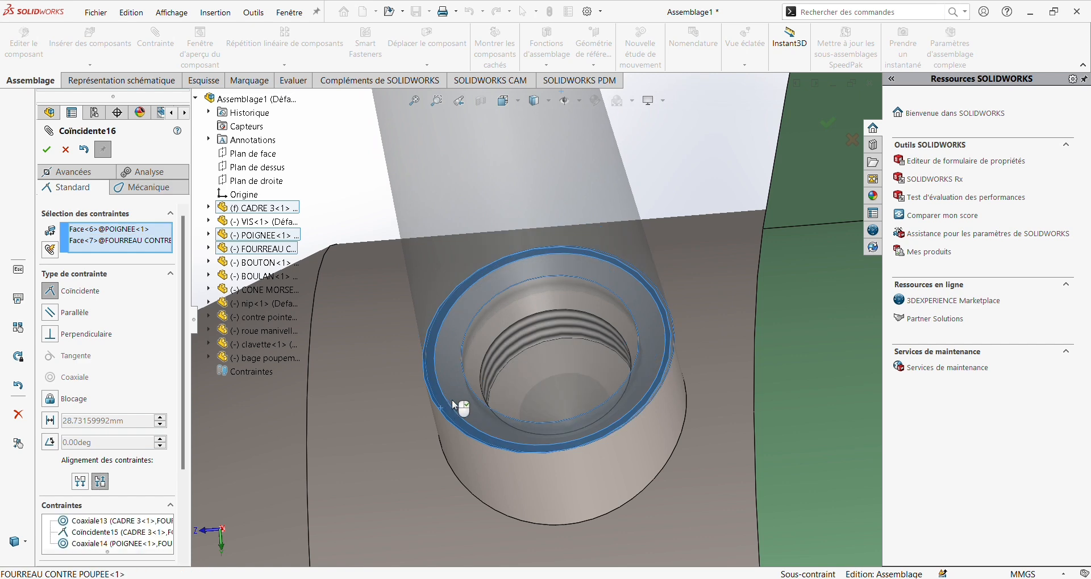
pyautogui.rightClick(427, 420)
# - Add a concentric mate between the BOUTON ball's threaded hole and the POIGNEE's upper thread
pyautogui.moveTo(427, 420); pyautogui.dragTo(500, 393, button='middle')
pyautogui.scroll(6, 529, 293)
pyautogui.scroll(-3, 537, 247)
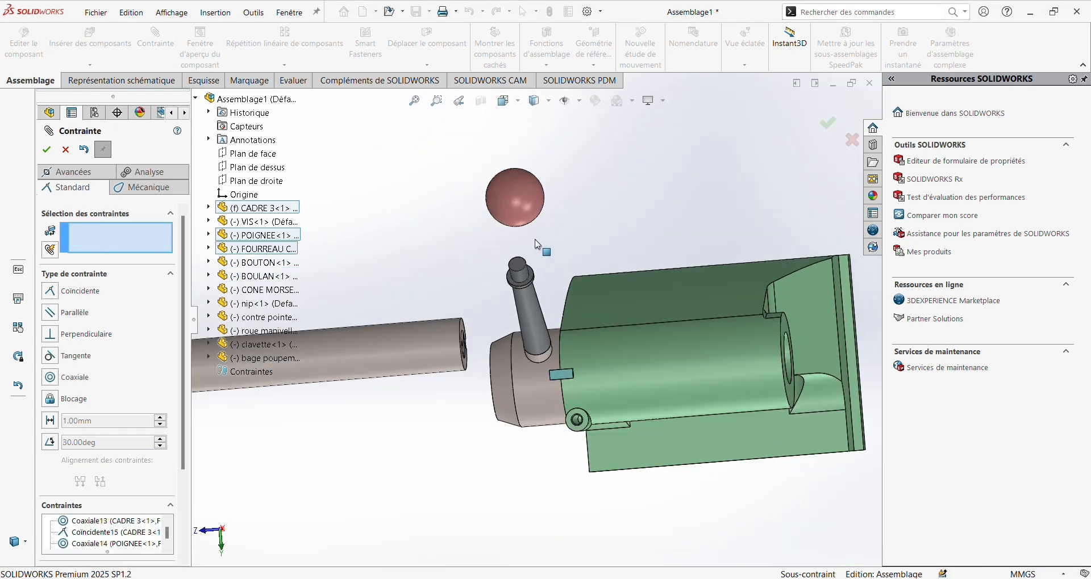
pyautogui.moveTo(525, 281); pyautogui.dragTo(509, 170, button='middle')
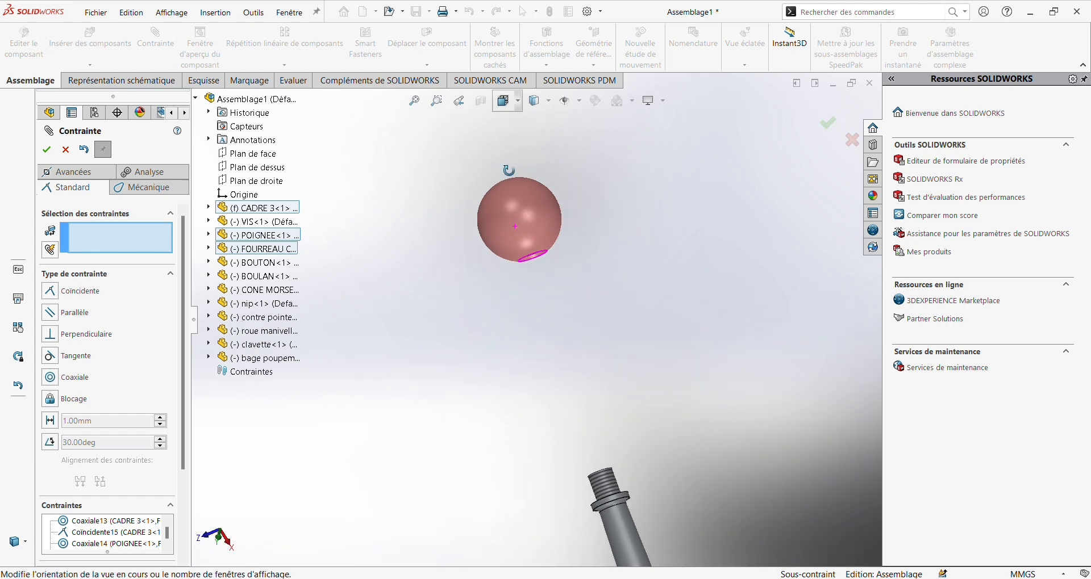
pyautogui.moveTo(560, 242); pyautogui.dragTo(547, 217, button='middle')
pyautogui.scroll(-5, 543, 271)
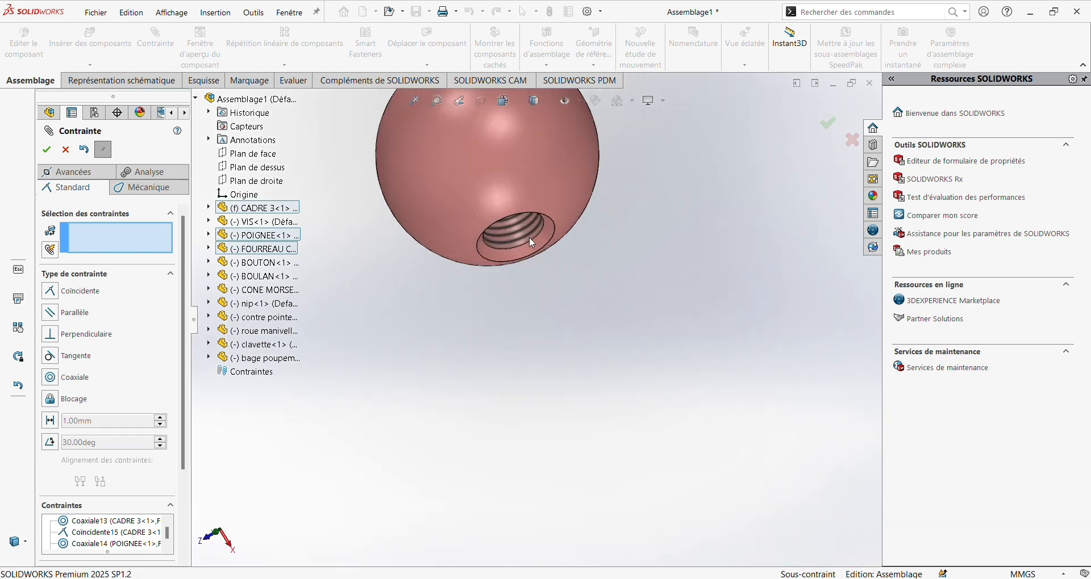
pyautogui.click(506, 239)
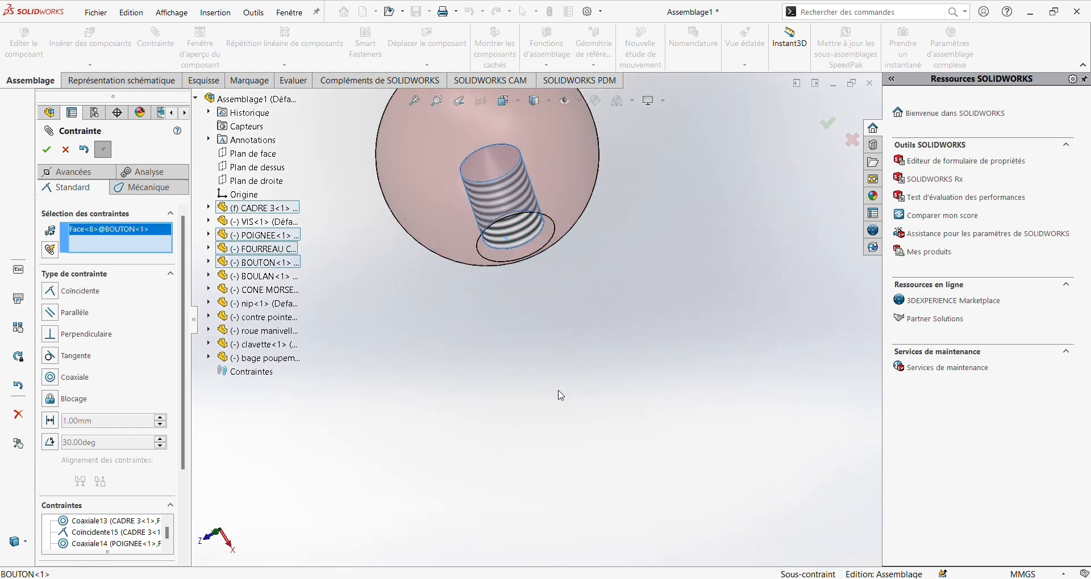
pyautogui.moveTo(558, 391); pyautogui.dragTo(575, 471, button='middle')
pyautogui.scroll(3, 575, 471)
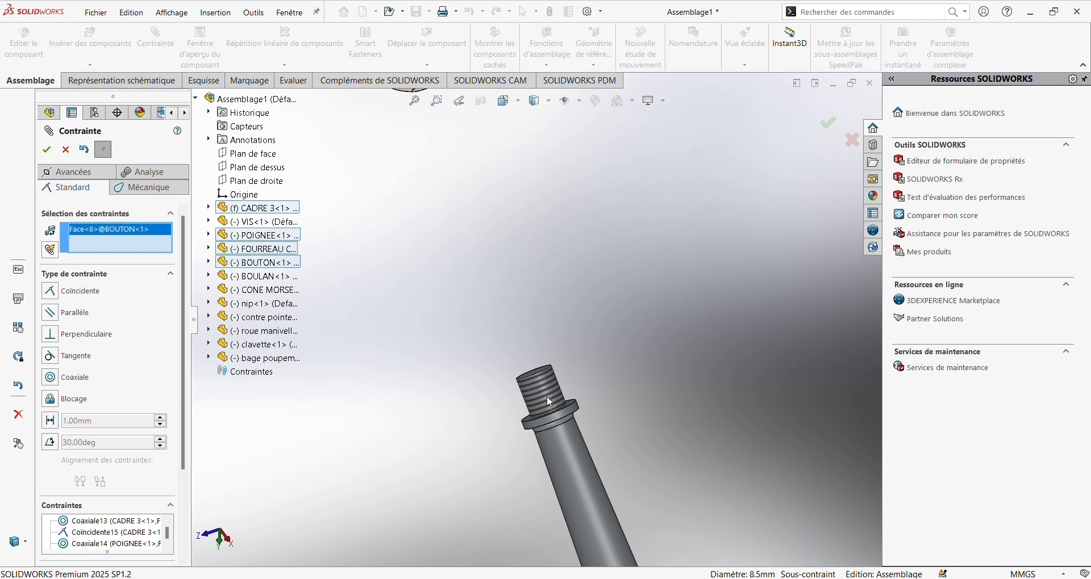
pyautogui.scroll(-2, 548, 401)
pyautogui.click(528, 339)
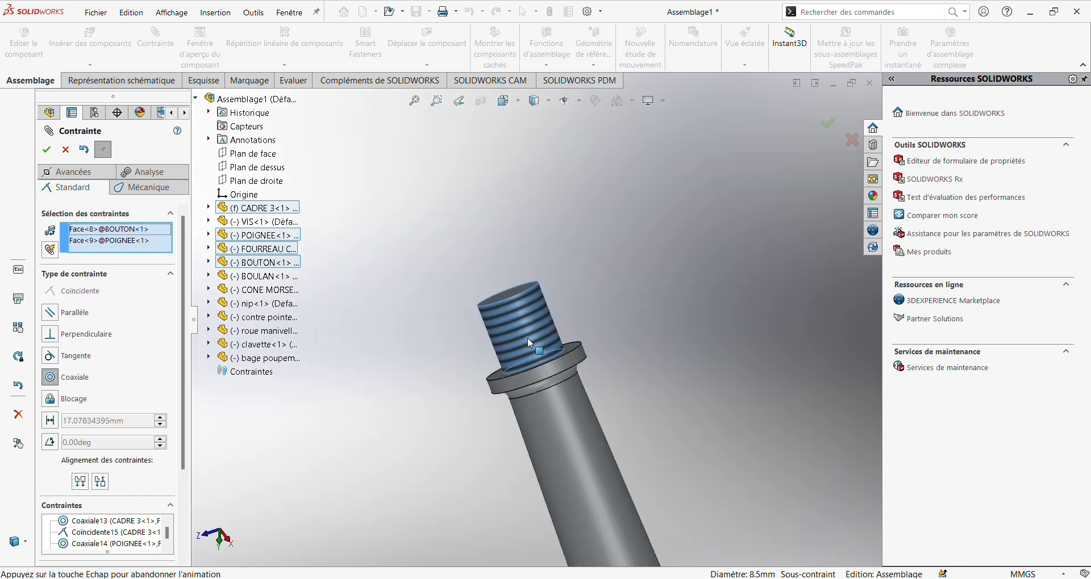
pyautogui.click(196, 99)
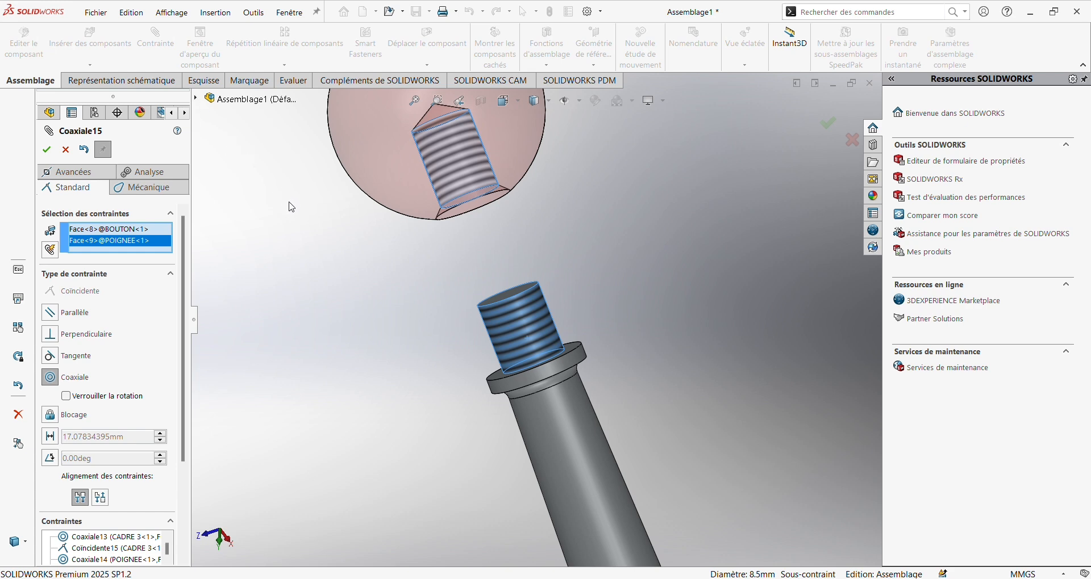
pyautogui.press('Return')
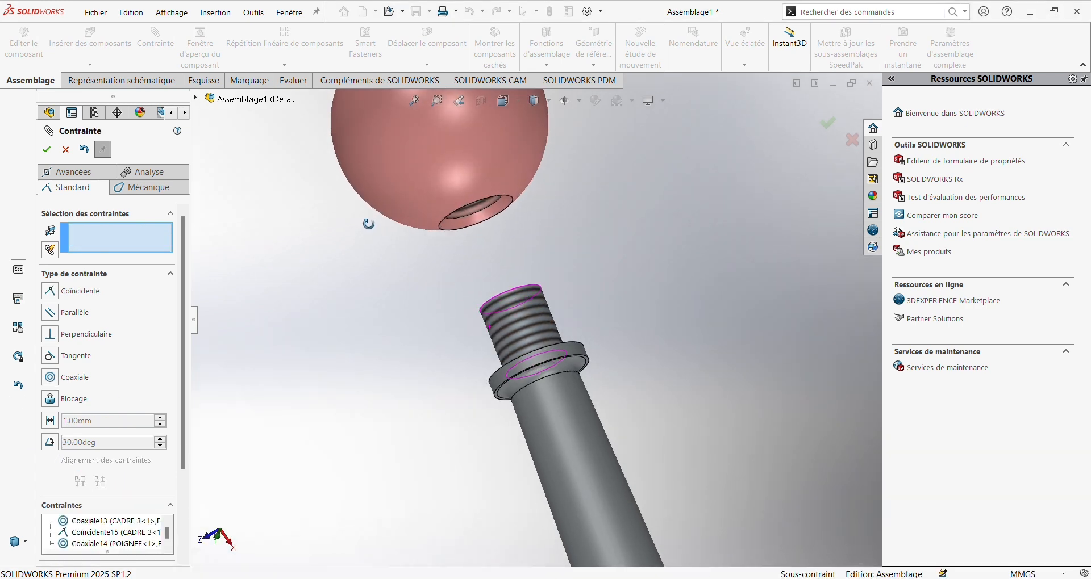
# - Add a tangent mate between the BOUTON's spherical face and the POIGNEE's upper collar face
pyautogui.click(416, 221)
pyautogui.moveTo(423, 238); pyautogui.dragTo(493, 379, button='middle')
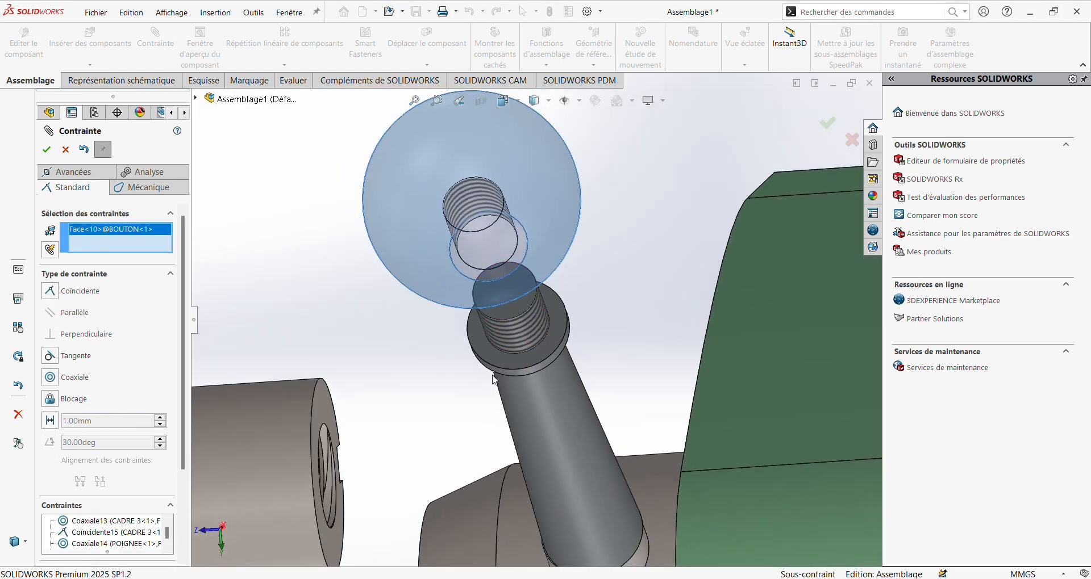
pyautogui.click(496, 355)
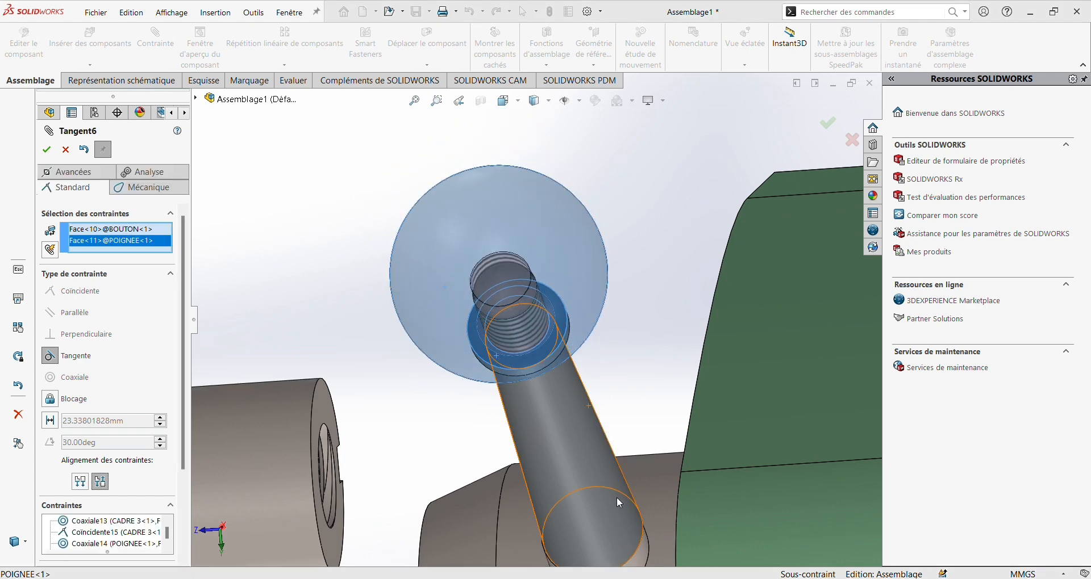
pyautogui.press('Escape')
# - Mate the contre pointe's shank face to the bore at the open end of the long hollow shaft, seating the point inside
pyautogui.scroll(4, 615, 496)
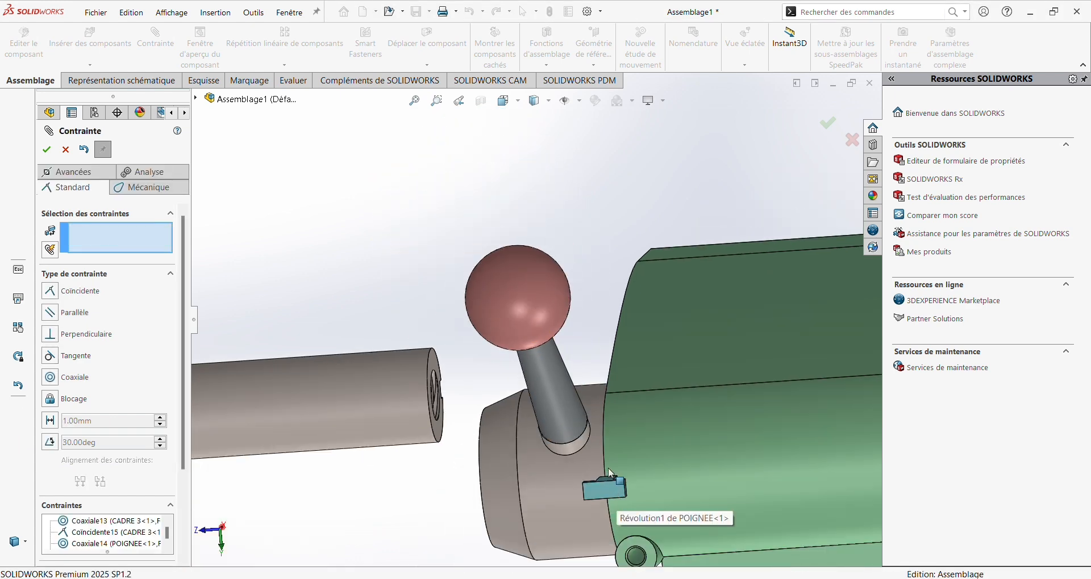
pyautogui.moveTo(616, 493); pyautogui.dragTo(570, 402, button='middle')
pyautogui.scroll(10, 564, 397)
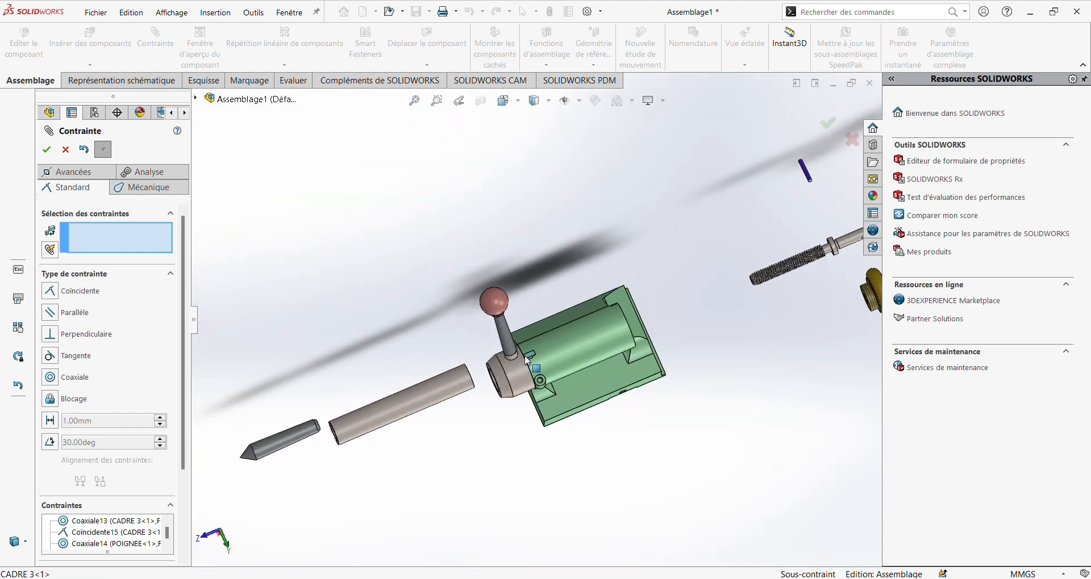
pyautogui.scroll(-2, 562, 369)
pyautogui.scroll(3, 727, 322)
pyautogui.scroll(-4, 458, 318)
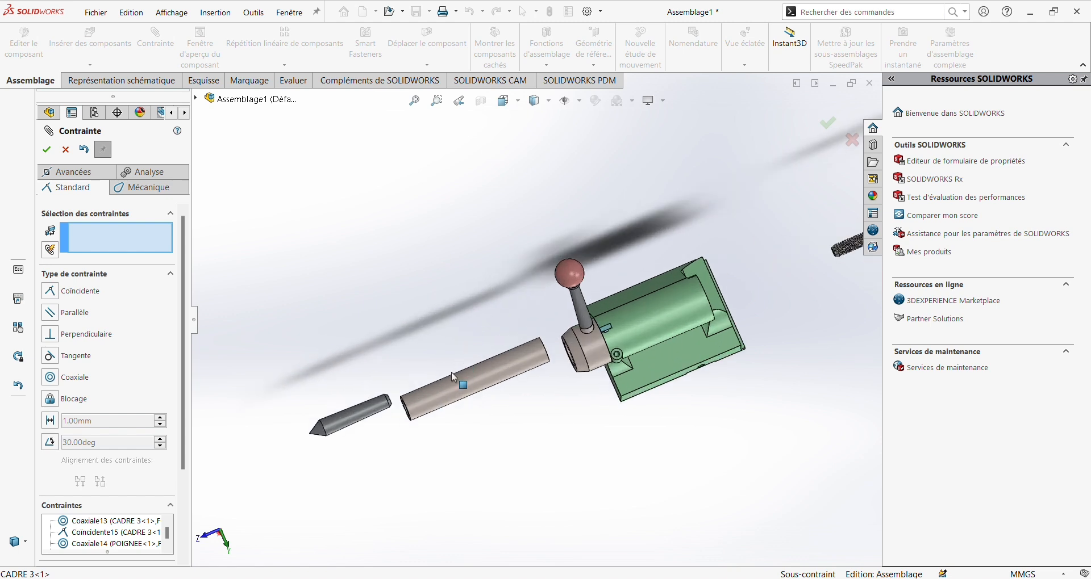
pyautogui.moveTo(448, 412); pyautogui.dragTo(377, 433, button='middle')
pyautogui.scroll(-3, 376, 433)
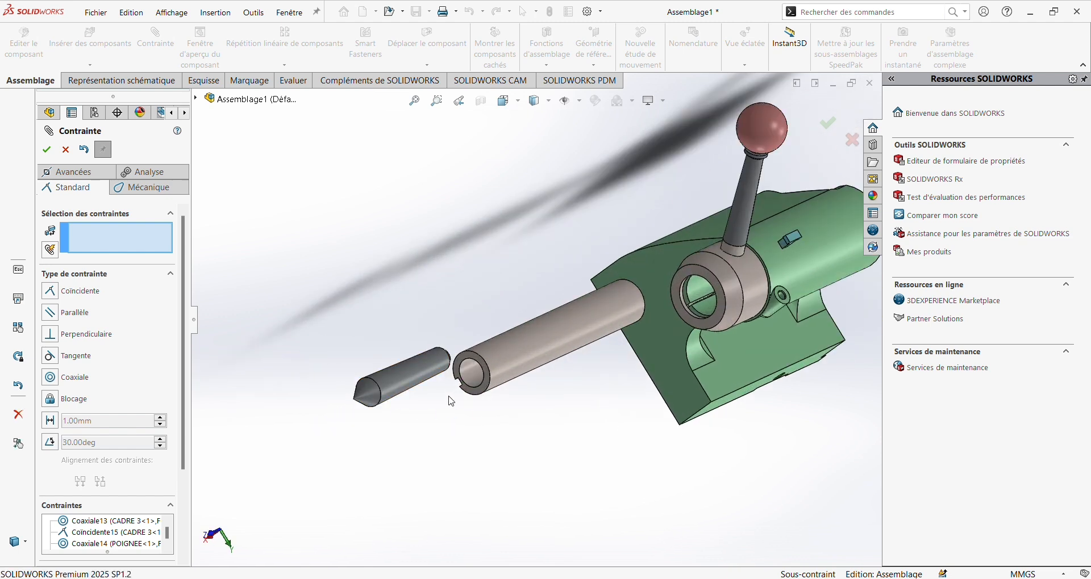
pyautogui.click(411, 374)
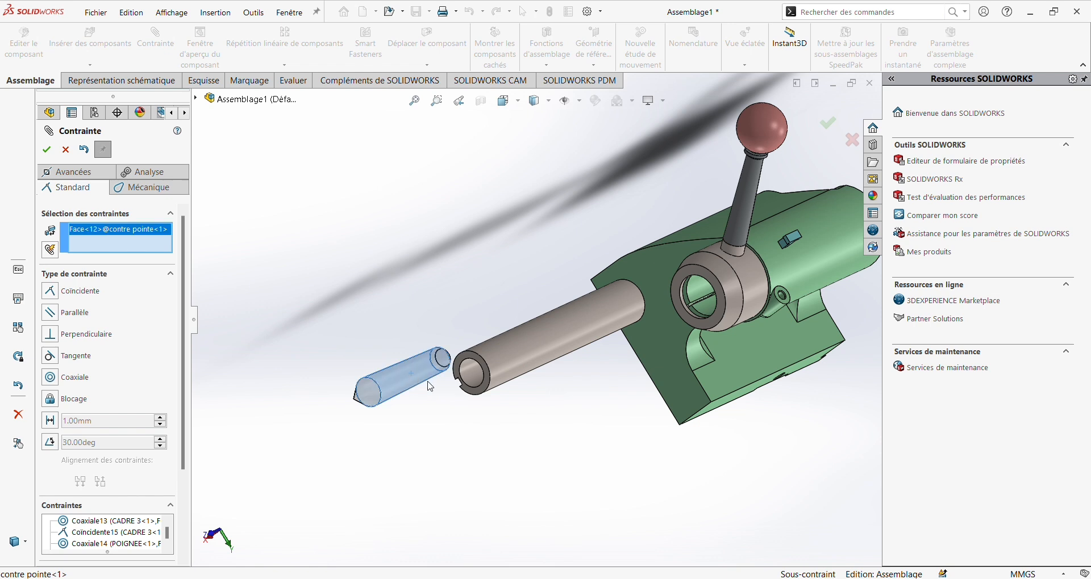
pyautogui.click(469, 389)
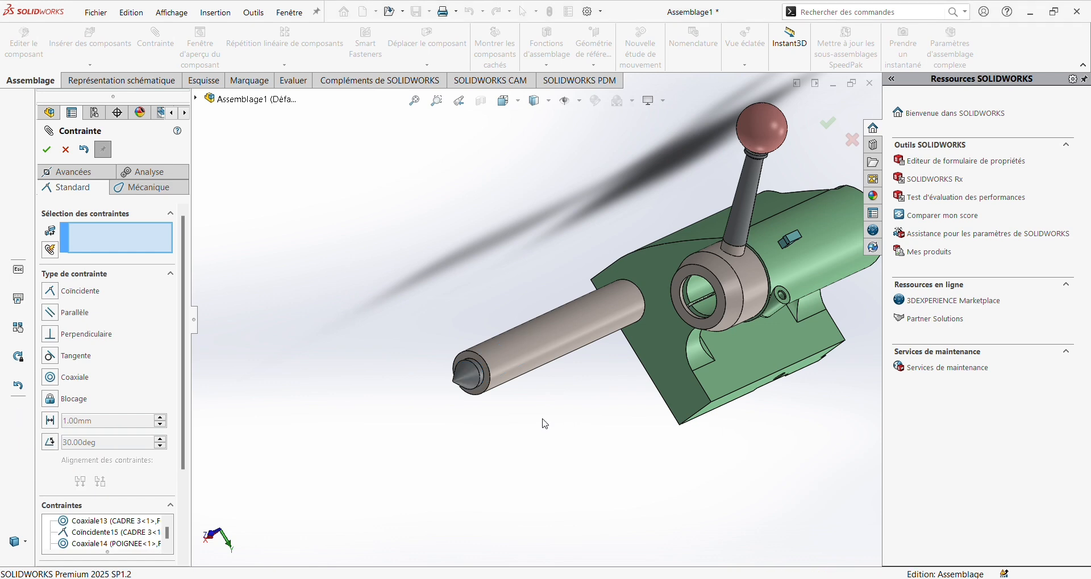
pyautogui.moveTo(543, 424); pyautogui.dragTo(521, 378, button='middle')
pyautogui.scroll(7, 532, 362)
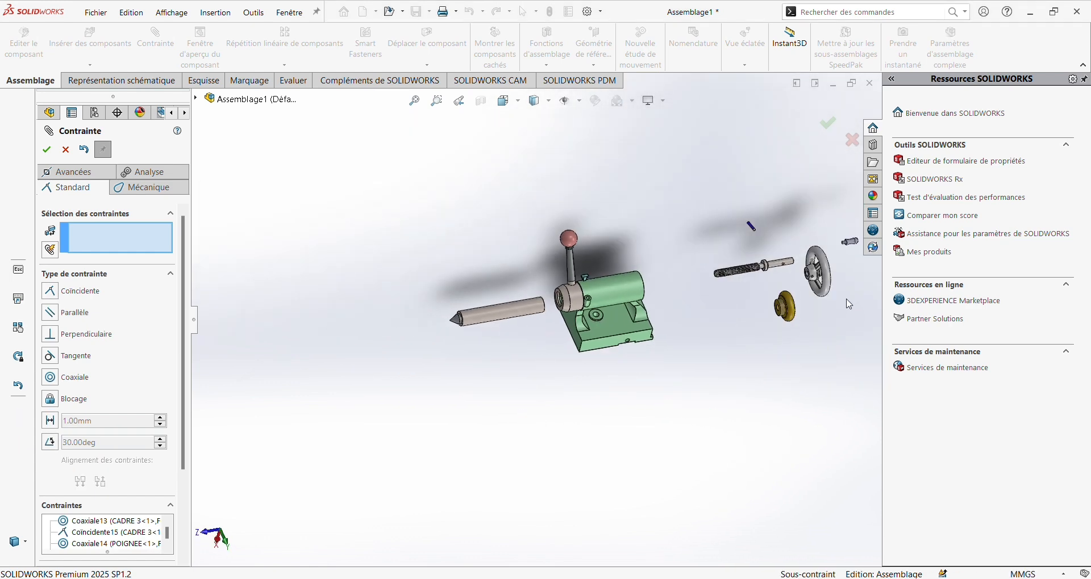
# - Add a concentric mate between the smooth end of the VIS screw and the hub bore of the BOULAN handwheel
pyautogui.scroll(-3, 761, 252)
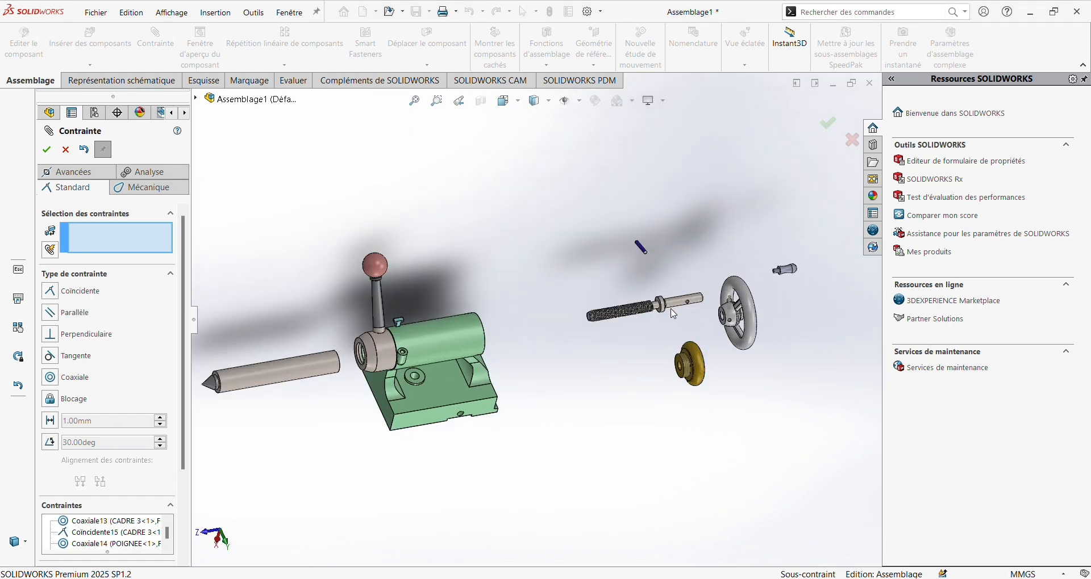
pyautogui.scroll(-3, 672, 314)
pyautogui.moveTo(585, 333)
pyautogui.mouseDown(button='middle')
pyautogui.moveTo(412, 380)
pyautogui.moveTo(574, 325)
pyautogui.mouseUp(button='middle')
pyautogui.click(295, 390)
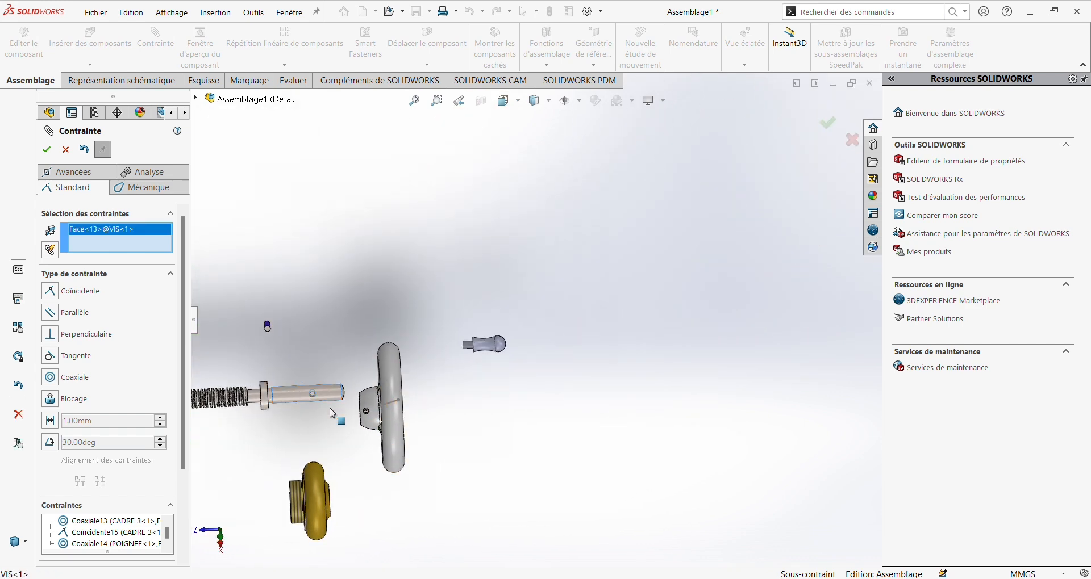
pyautogui.moveTo(336, 412); pyautogui.dragTo(355, 419, button='middle')
pyautogui.scroll(-5, 348, 420)
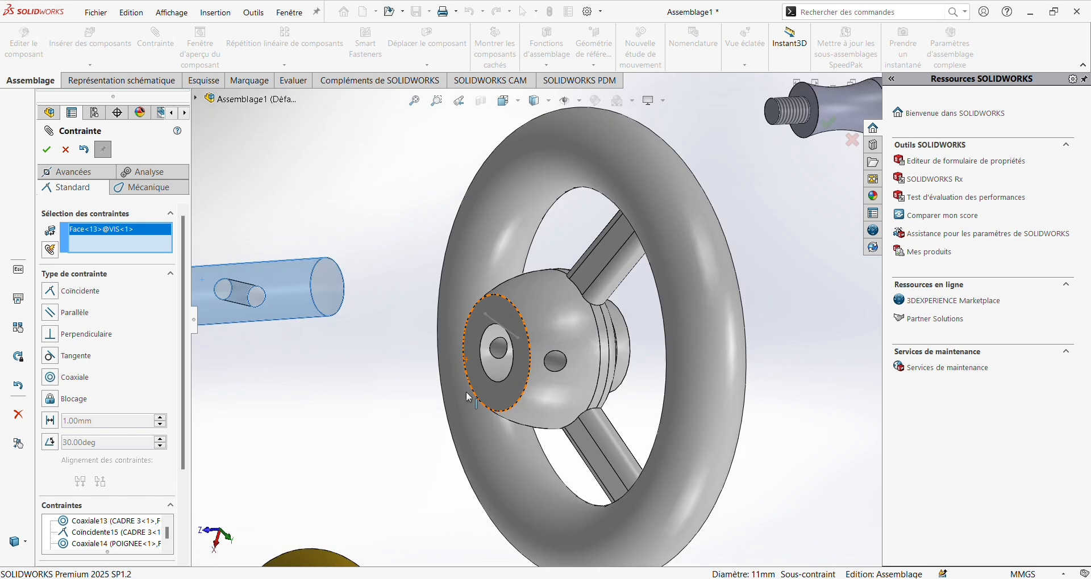
pyautogui.click(492, 374)
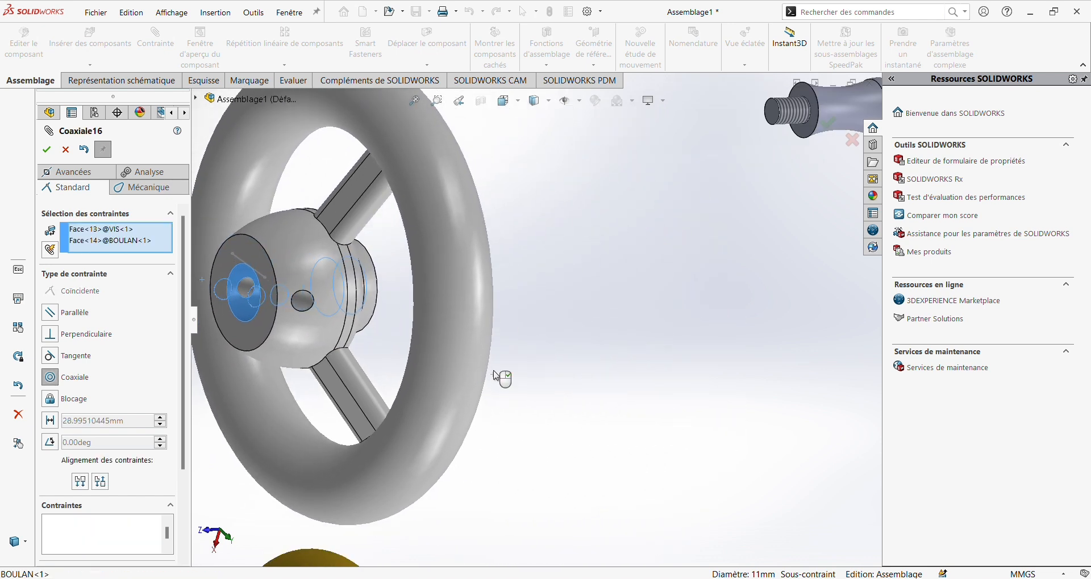
pyautogui.click(666, 396)
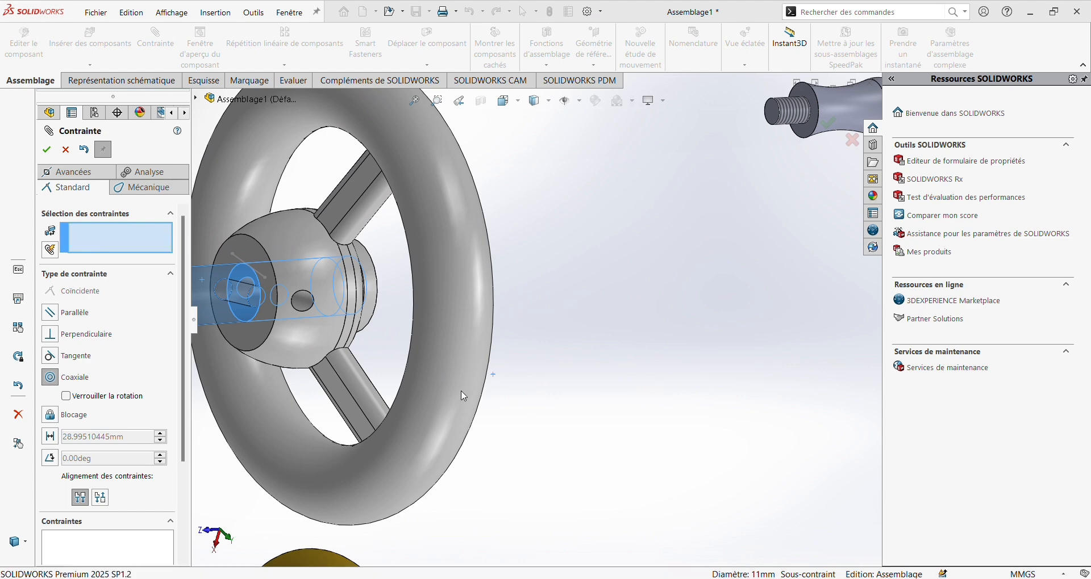
# - Add a concentric mate between the BOULAN hub's 4 mm cross hole and the matching cross hole in the VIS shank
pyautogui.moveTo(359, 358); pyautogui.dragTo(343, 336, button='middle')
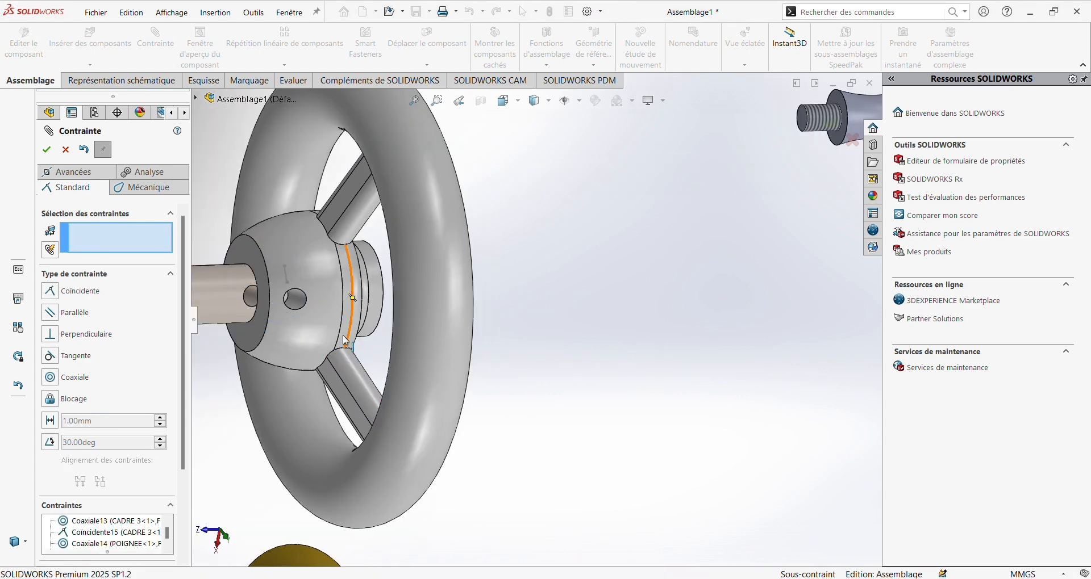
pyautogui.click(302, 302)
pyautogui.click(272, 295)
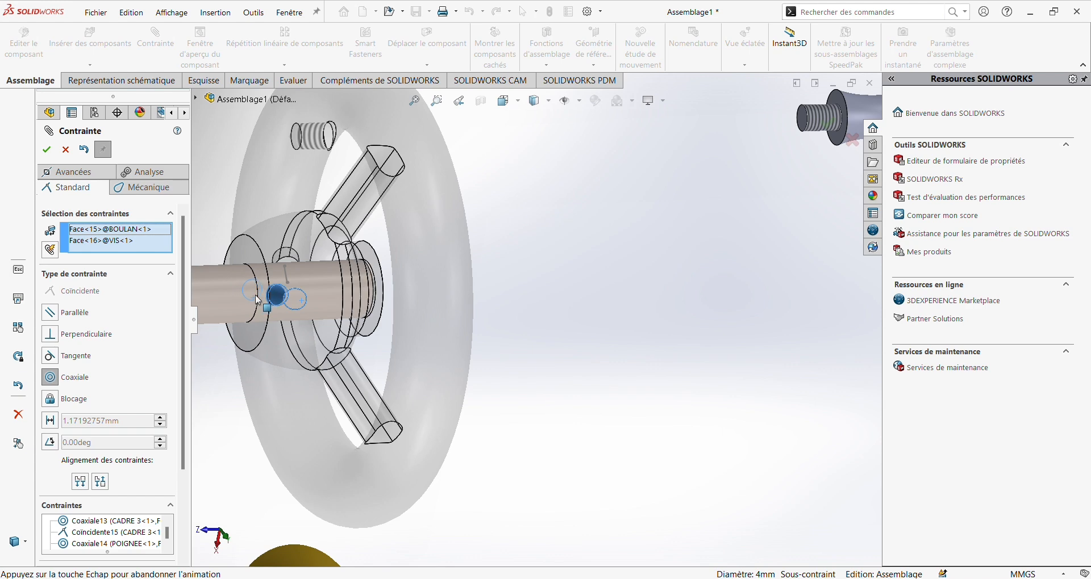
pyautogui.rightClick(257, 300)
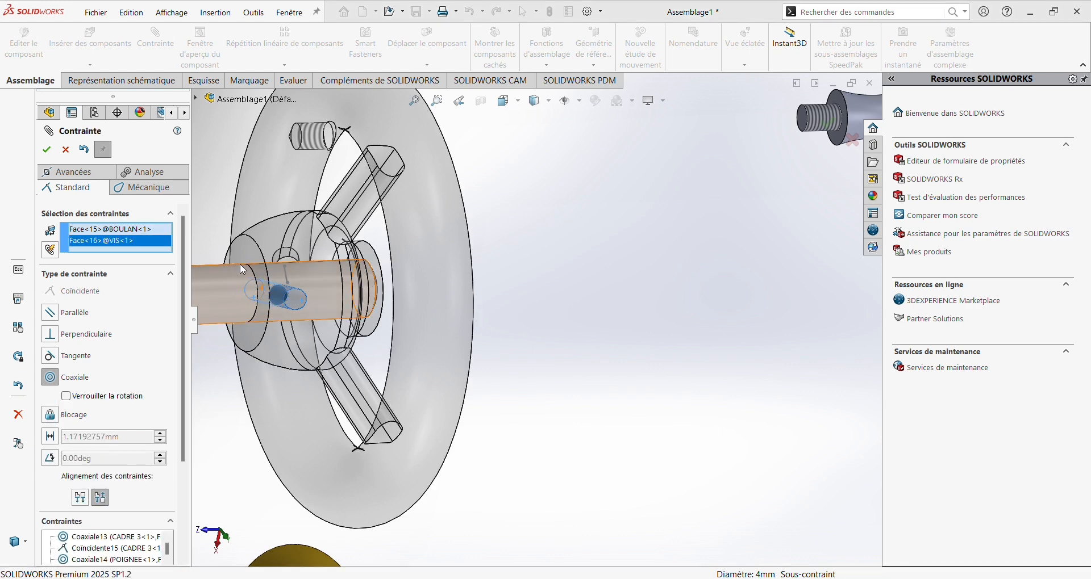
# - Add a concentric mate between the nip pin's cylindrical face and the cross hole in the BOULAN hub
pyautogui.moveTo(270, 285); pyautogui.dragTo(296, 334, button='middle')
pyautogui.scroll(5, 294, 319)
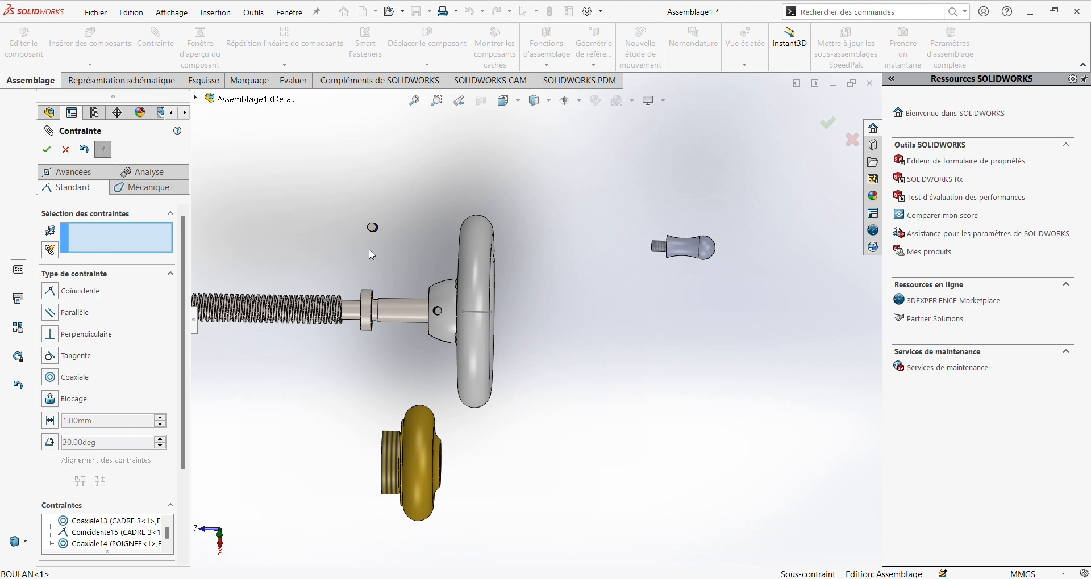
pyautogui.moveTo(372, 255); pyautogui.dragTo(433, 261, button='middle')
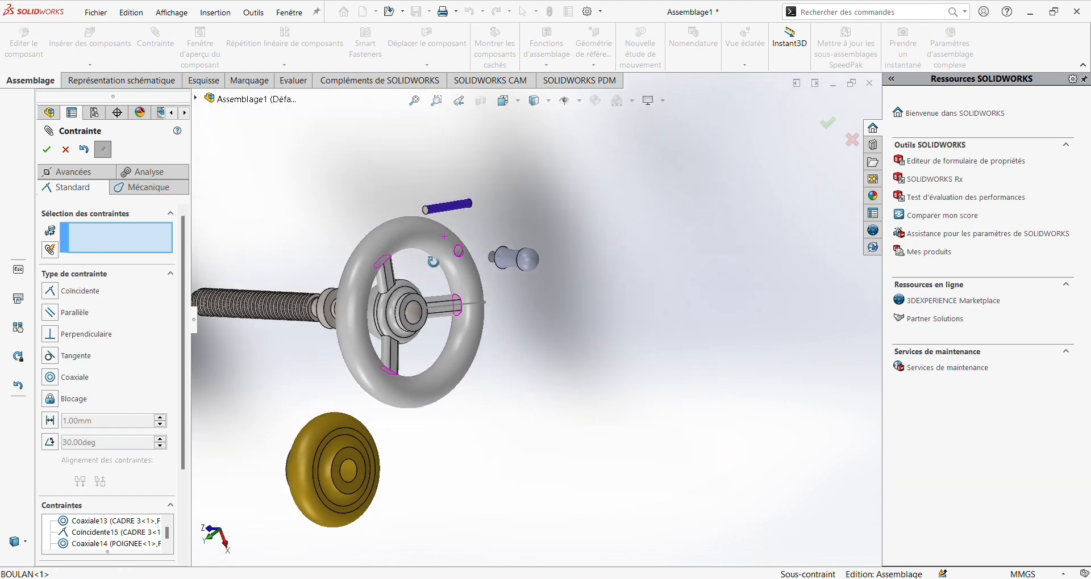
pyautogui.scroll(-4, 463, 222)
pyautogui.moveTo(471, 211); pyautogui.dragTo(533, 223, button='middle')
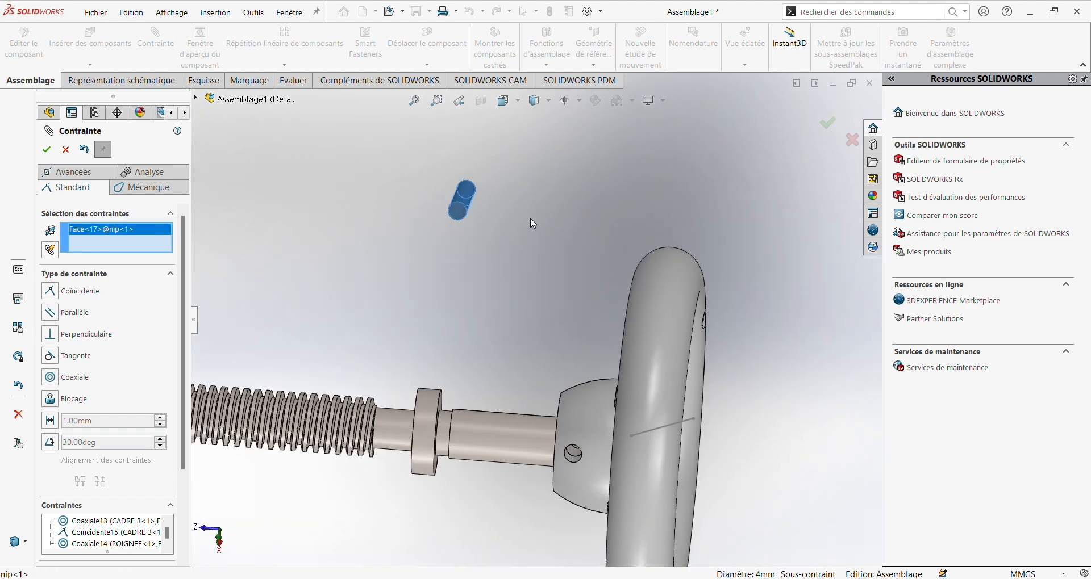
pyautogui.click(575, 455)
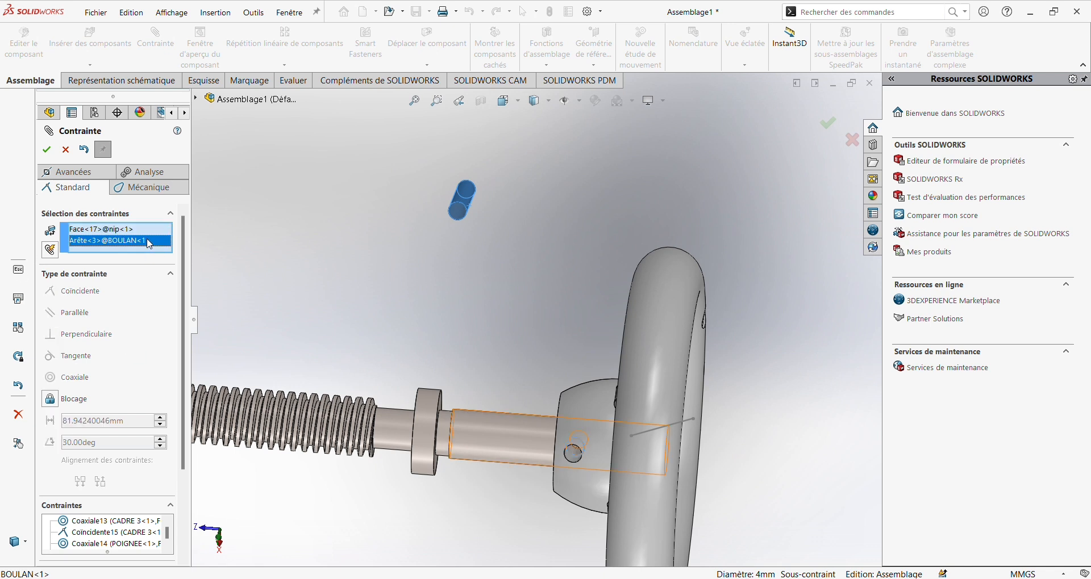
pyautogui.press('Delete')
pyautogui.scroll(-5, 575, 440)
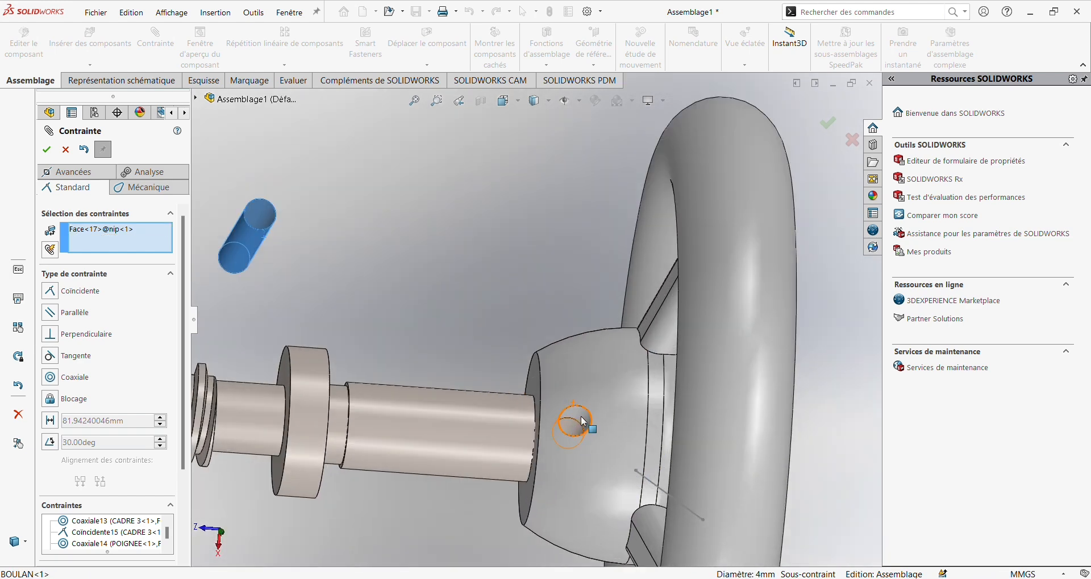
pyautogui.click(582, 420)
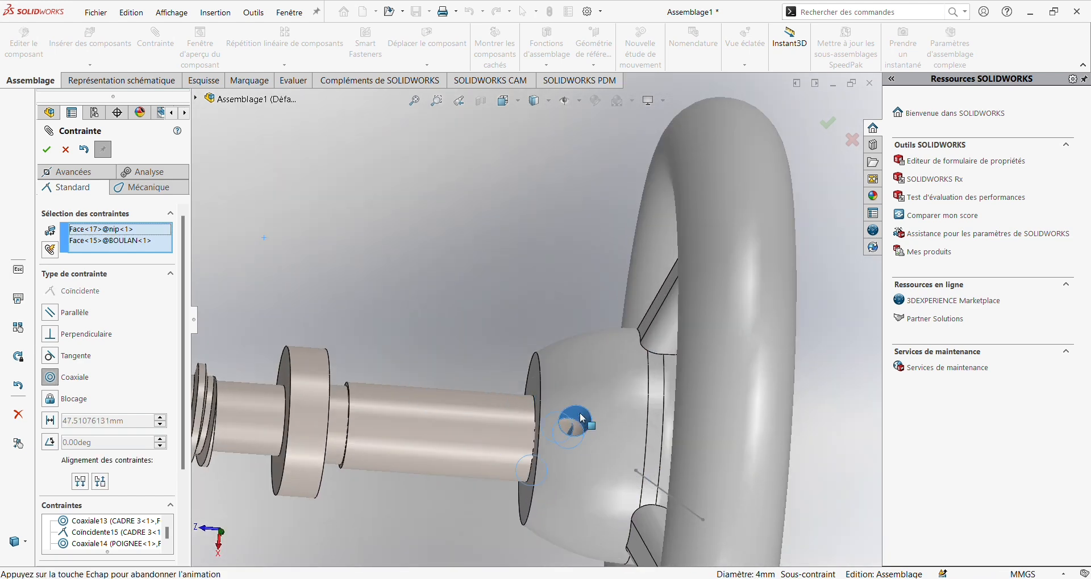
pyautogui.press('Return')
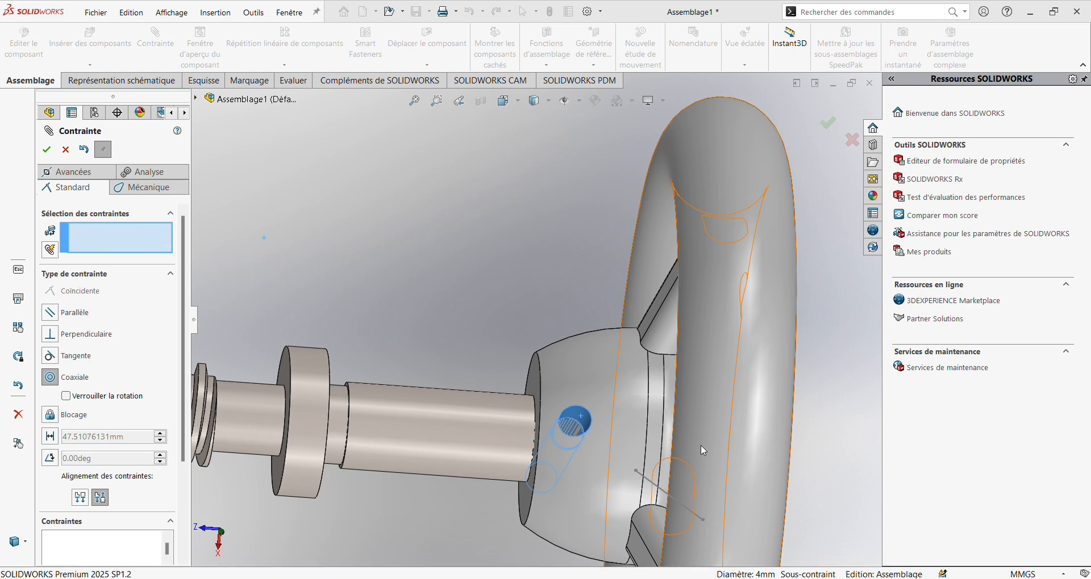
# - Centre the nip pin in the handwheel hub with a coincident mate between its Front Plane and BOULAN's Plan de dessus
pyautogui.moveTo(611, 446)
pyautogui.mouseDown(button='middle')
pyautogui.moveTo(631, 405)
pyautogui.moveTo(595, 451)
pyautogui.mouseUp(button='middle')
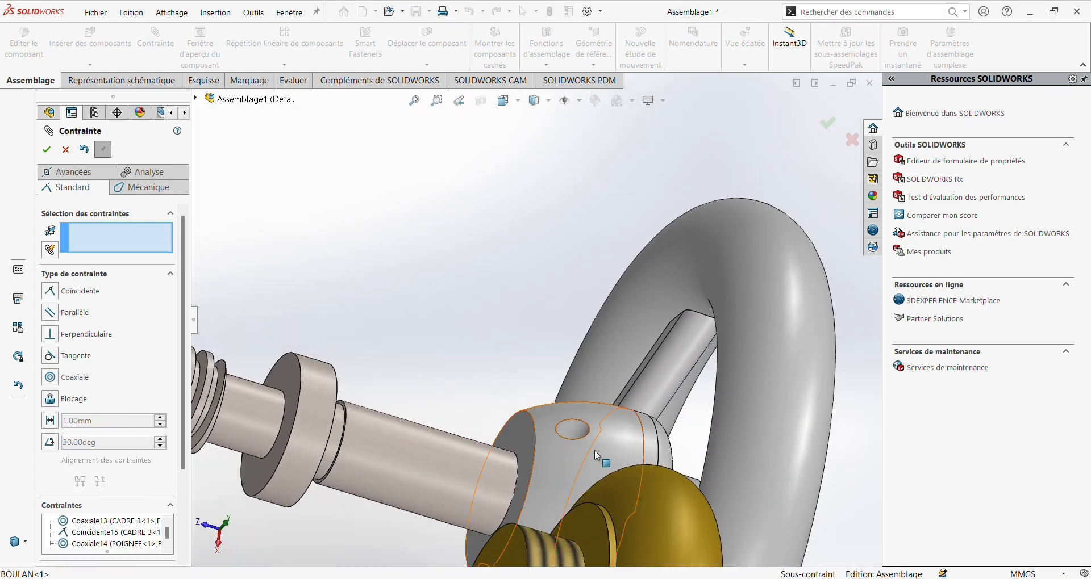
pyautogui.scroll(2, 567, 489)
pyautogui.scroll(-3, 476, 493)
pyautogui.scroll(2, 446, 414)
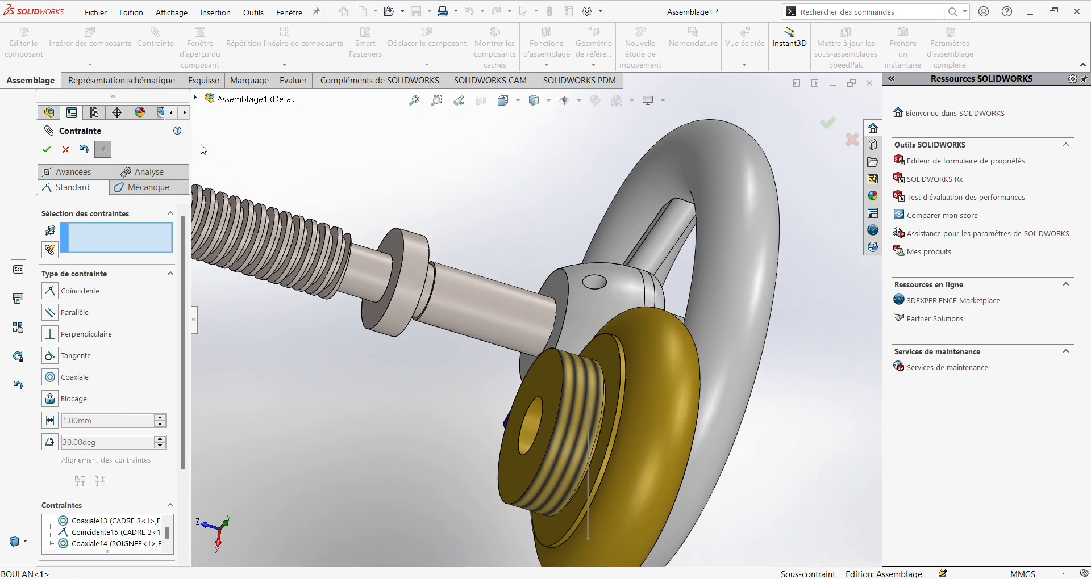
pyautogui.click(197, 100)
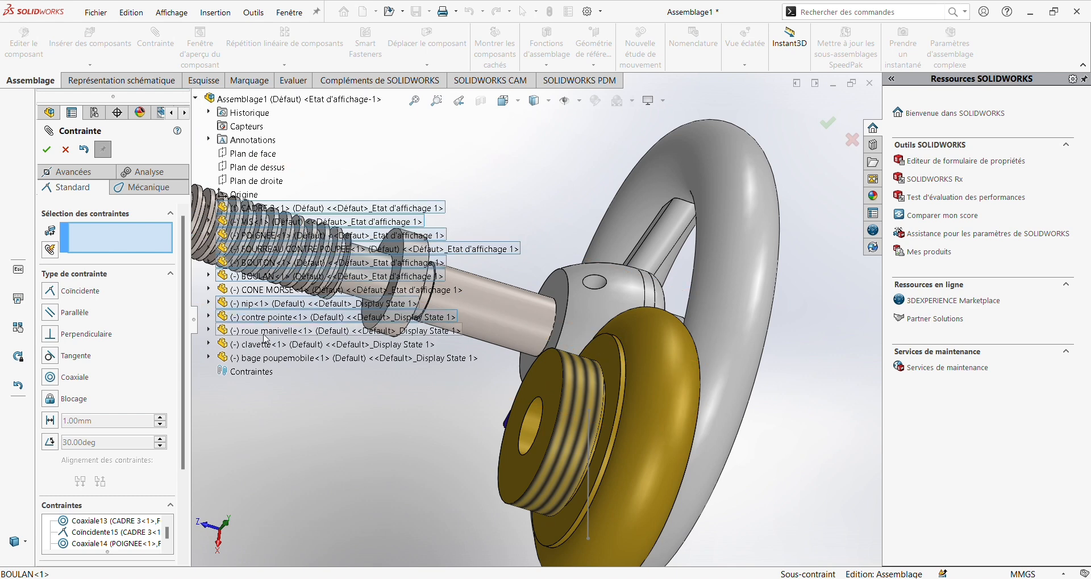
pyautogui.click(209, 304)
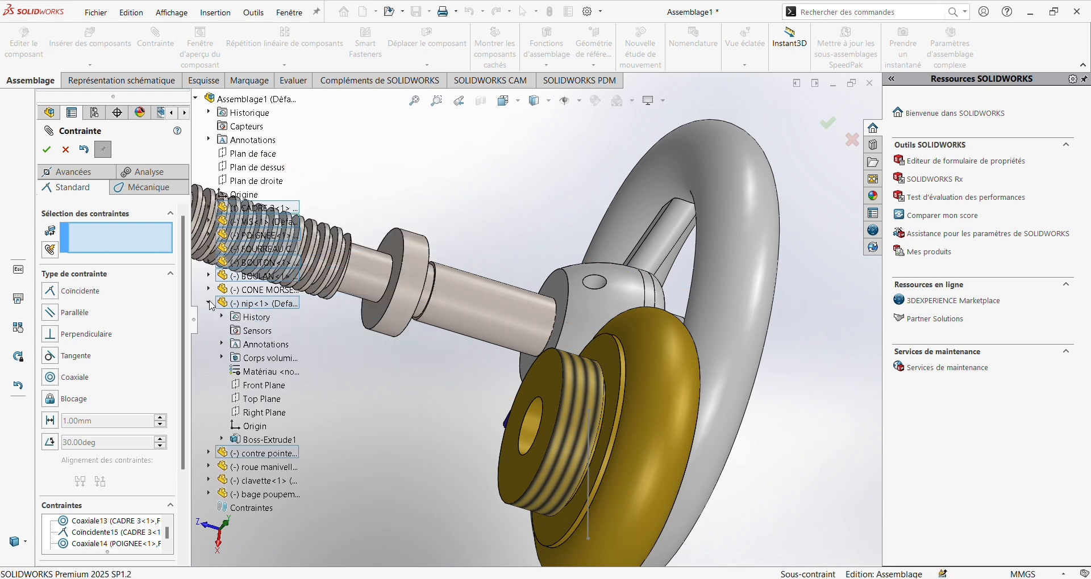
pyautogui.click(248, 385)
pyautogui.click(209, 303)
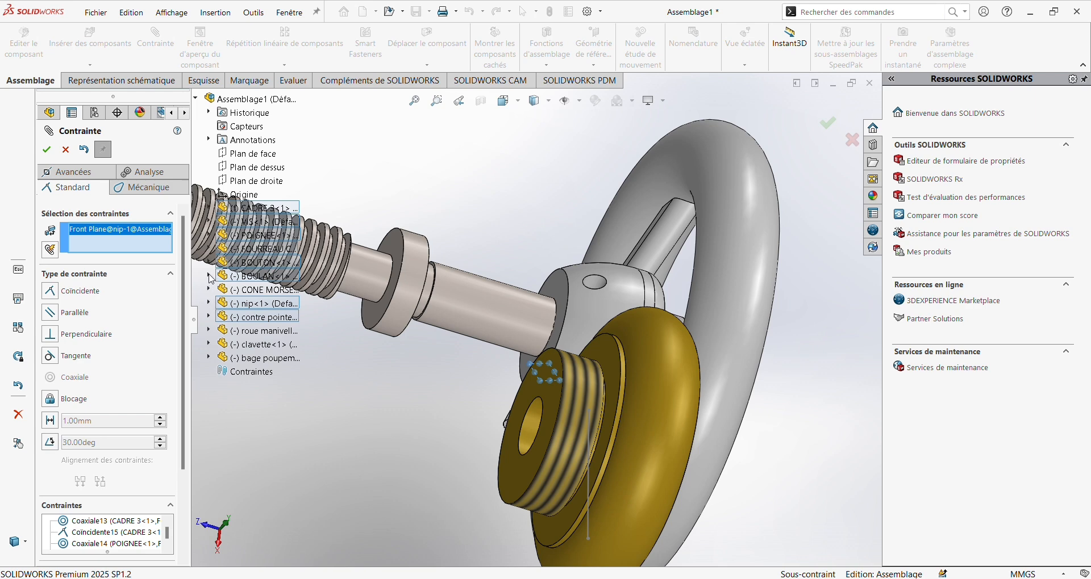
pyautogui.click(210, 276)
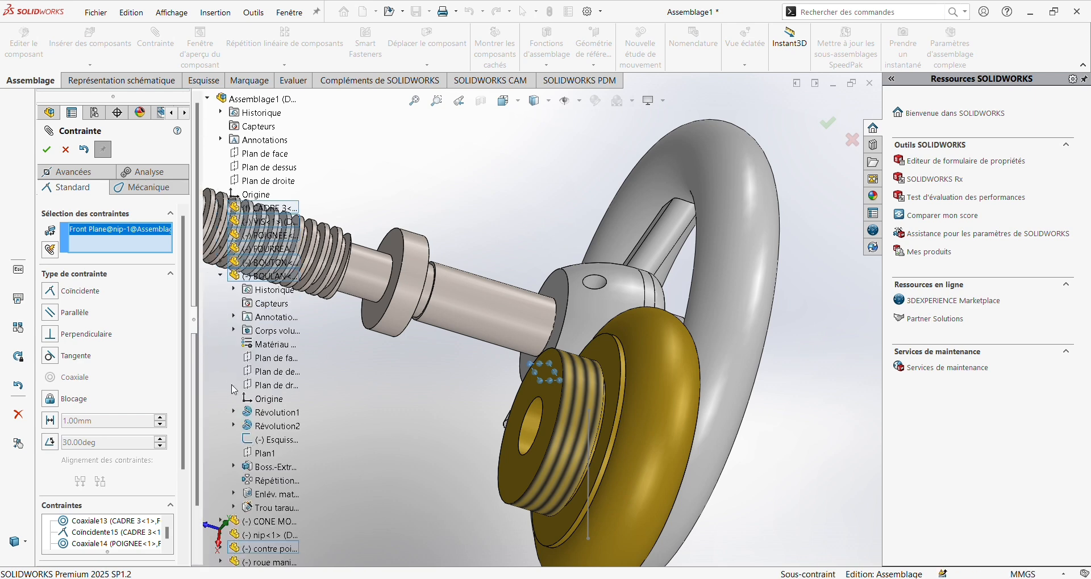
pyautogui.click(271, 378)
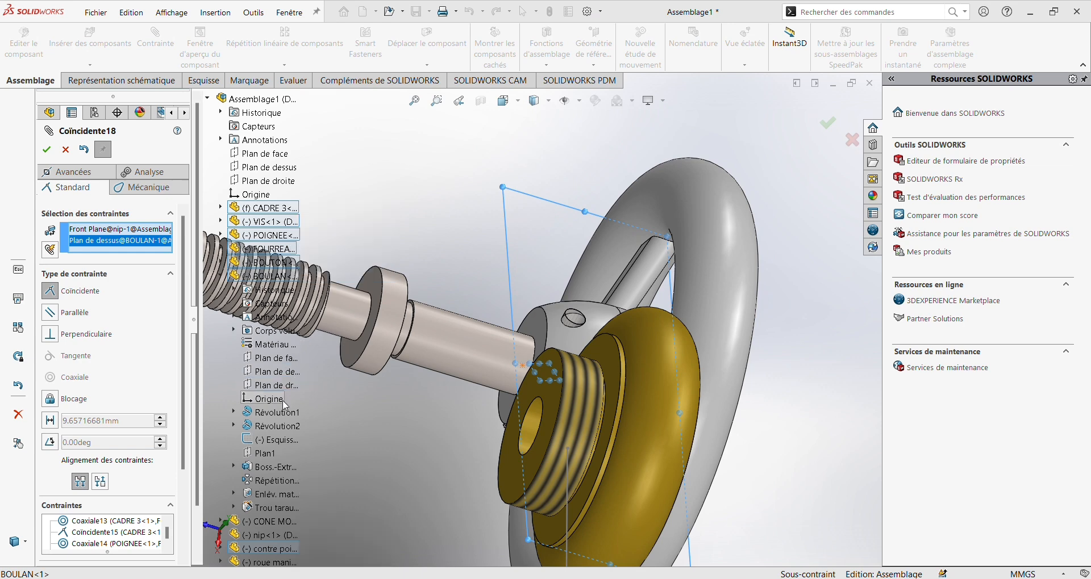
pyautogui.click(355, 408)
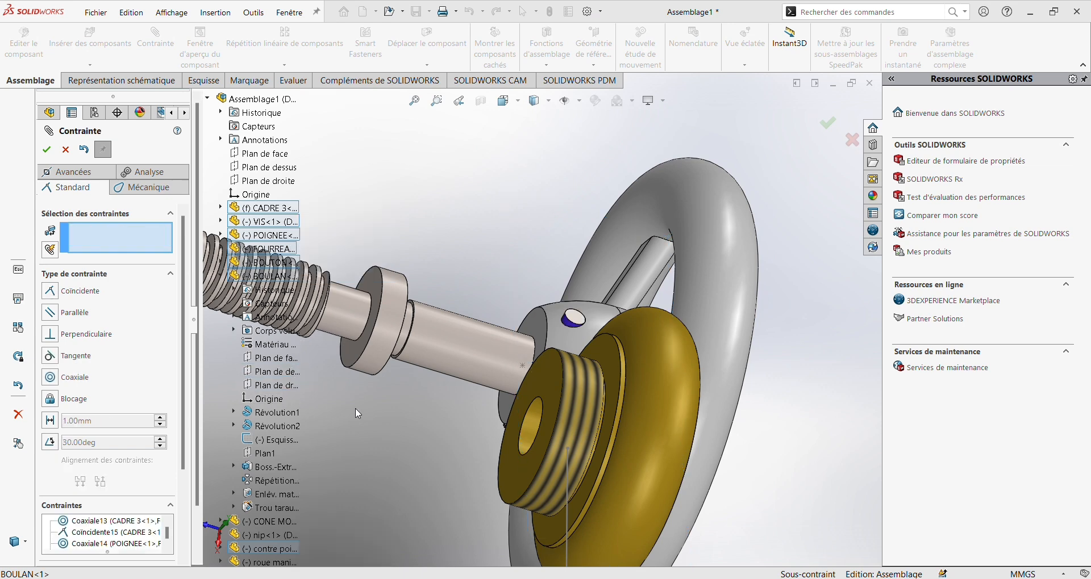
pyautogui.scroll(5, 341, 375)
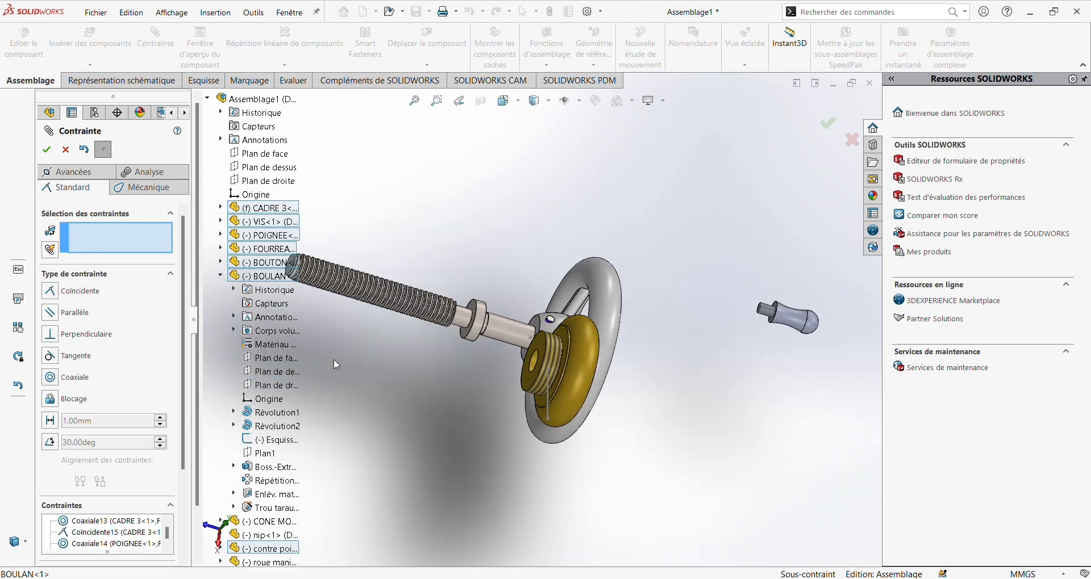
pyautogui.click(209, 99)
# - Add a concentric mate between the bore of the bage poupemobile and the smooth shank of the VIS screw
pyautogui.scroll(2, 400, 383)
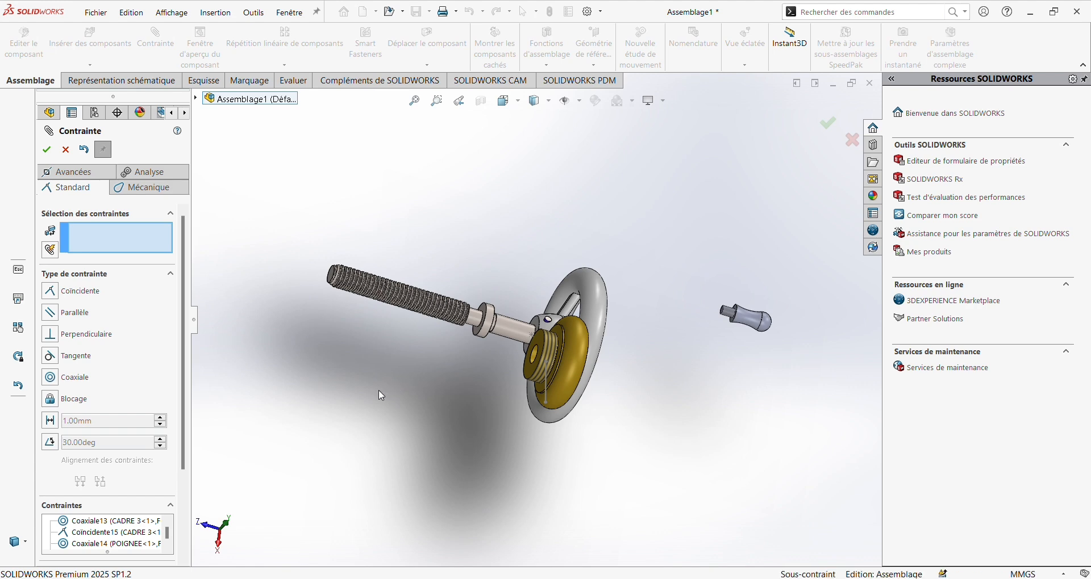
pyautogui.scroll(4, 375, 392)
pyautogui.moveTo(361, 370); pyautogui.dragTo(449, 392, button='middle')
pyautogui.scroll(-3, 452, 390)
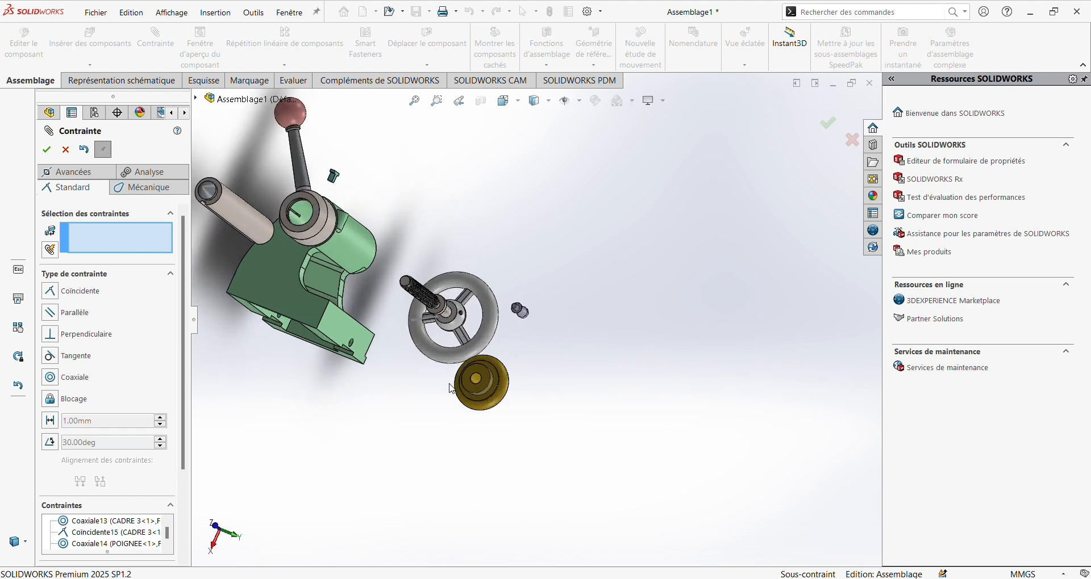
pyautogui.scroll(-3, 454, 395)
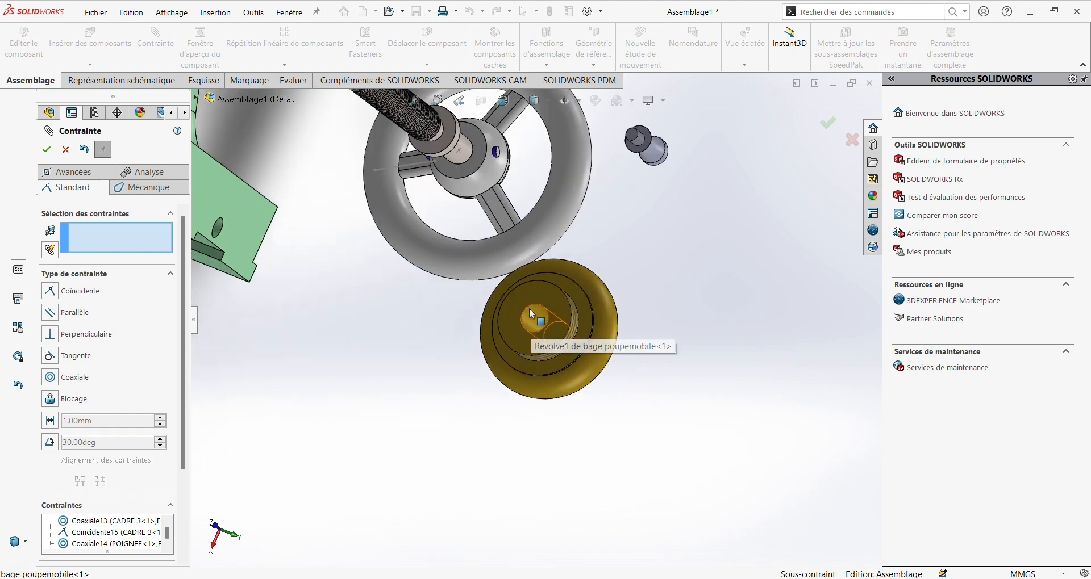
pyautogui.click(533, 328)
pyautogui.scroll(3, 479, 176)
pyautogui.moveTo(438, 172); pyautogui.dragTo(392, 167, button='middle')
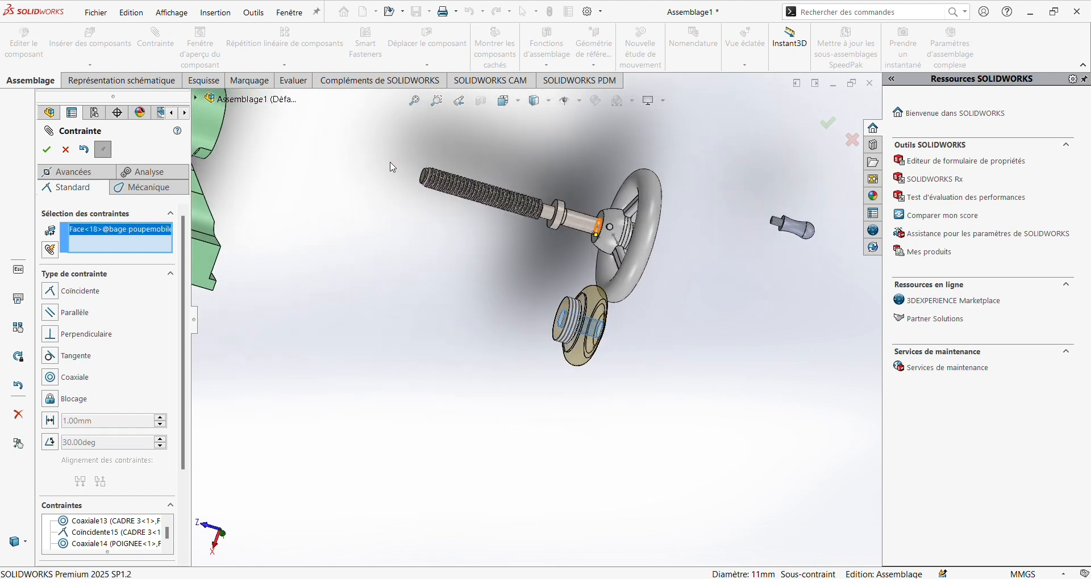
pyautogui.click(581, 222)
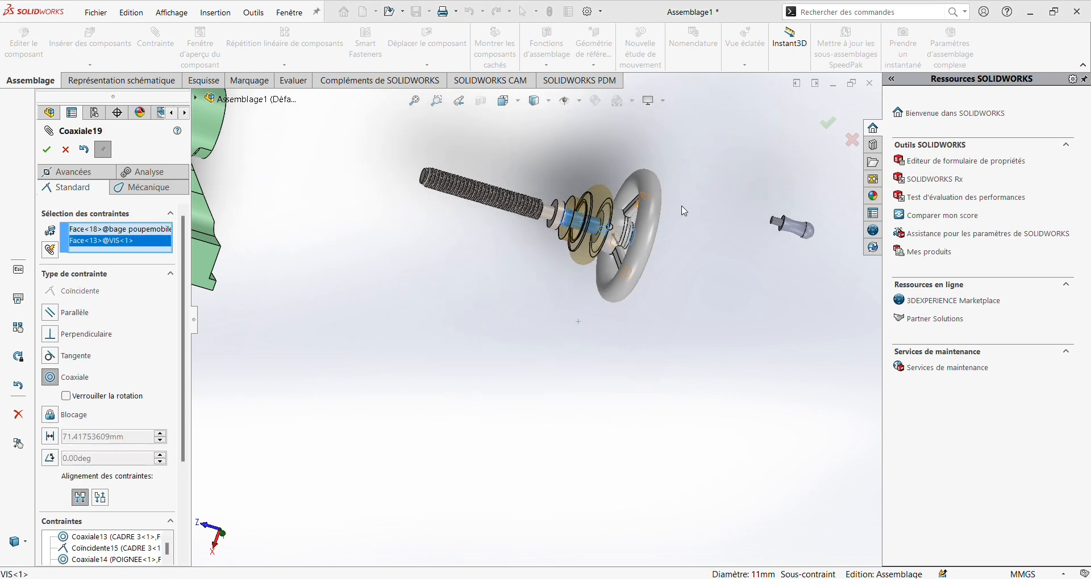
pyautogui.click(757, 205)
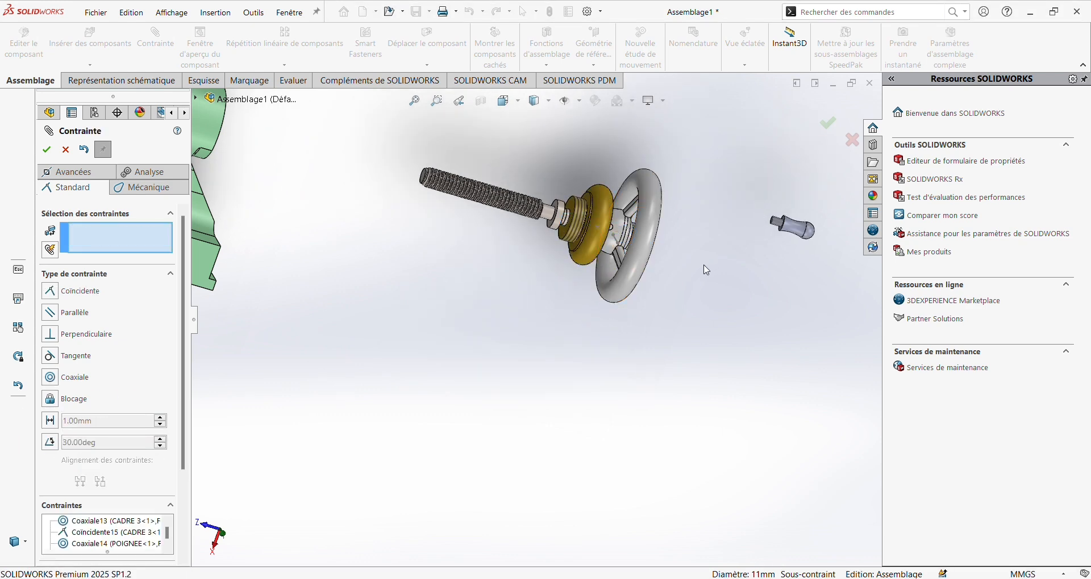
# - Add a coincident mate between the threaded end face of the bage poupemobile and the VIS collar face towards the handwheel
pyautogui.moveTo(704, 268); pyautogui.dragTo(590, 228, button='middle')
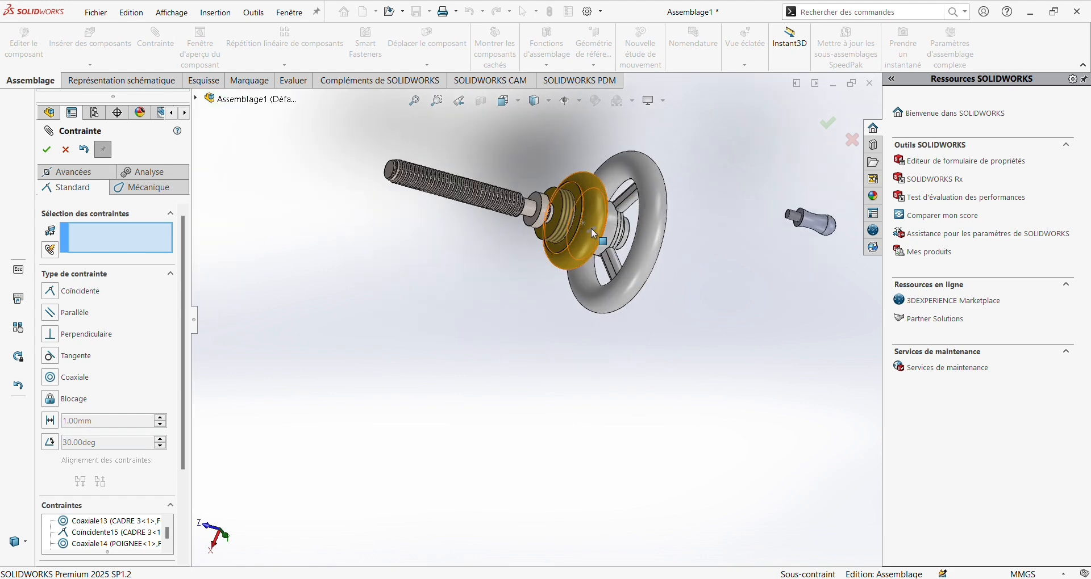
pyautogui.scroll(-4, 526, 206)
pyautogui.click(523, 207)
pyautogui.moveTo(523, 208); pyautogui.dragTo(463, 211, button='middle')
pyautogui.scroll(-6, 463, 219)
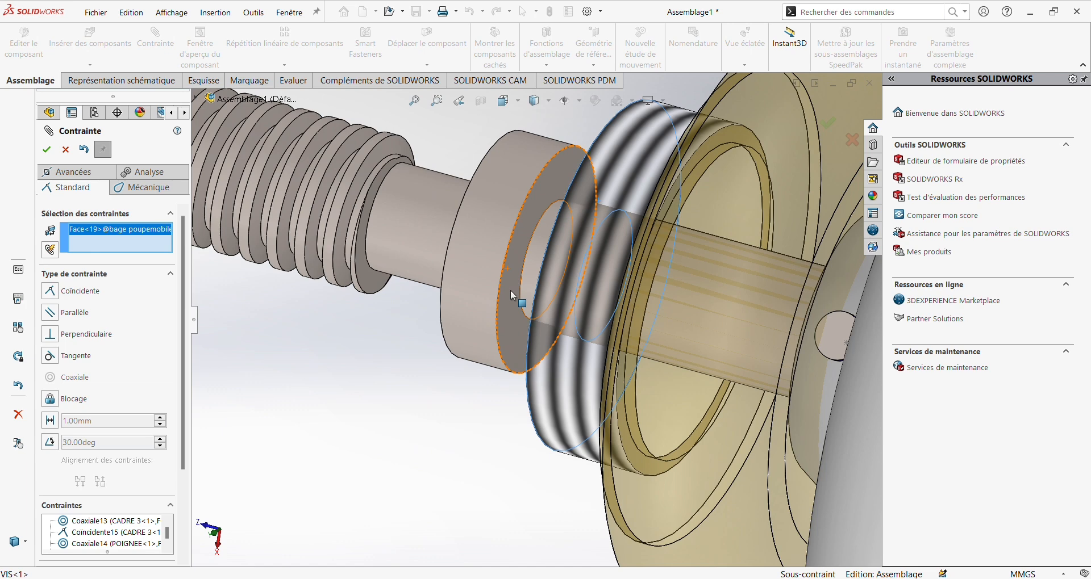
pyautogui.click(510, 291)
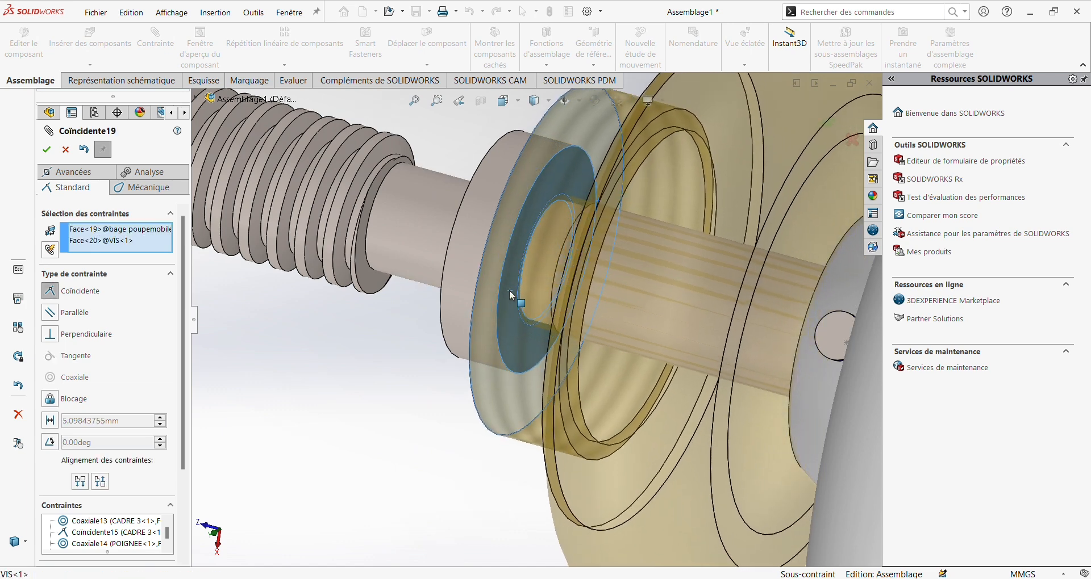
pyautogui.press('Return')
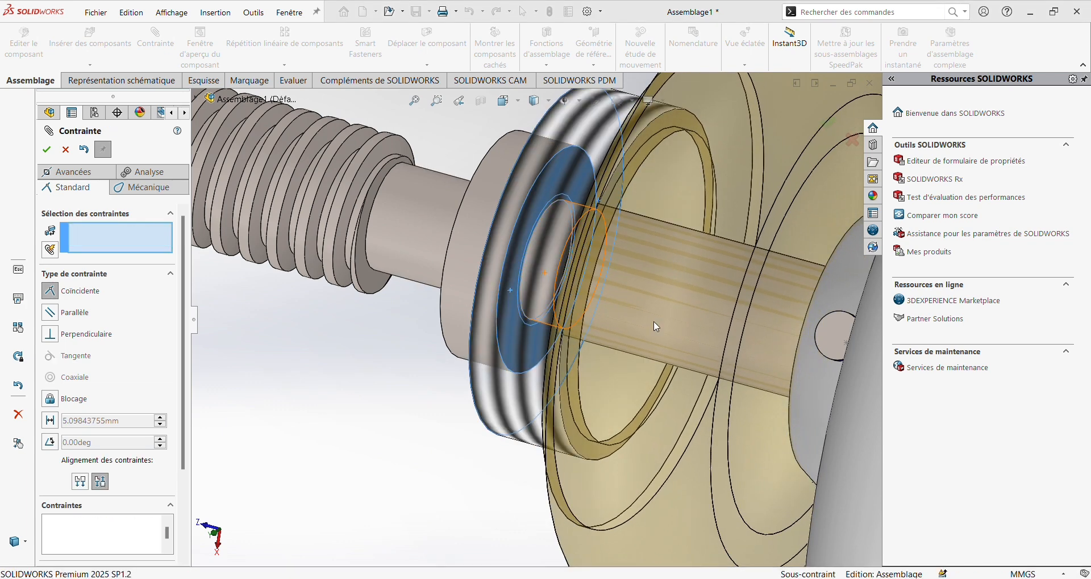
pyautogui.scroll(10, 648, 326)
pyautogui.scroll(10, 597, 353)
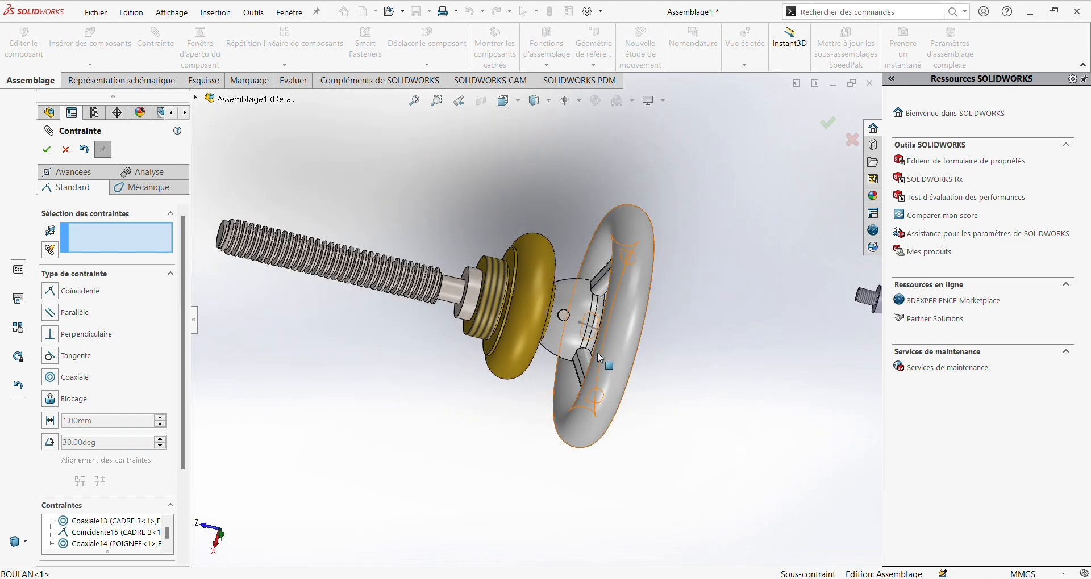
# - Add a concentric mate between the threaded hole in the BOULAN rim and the threaded shank of the roue manivelle handle
pyautogui.moveTo(510, 322); pyautogui.dragTo(480, 330, button='middle')
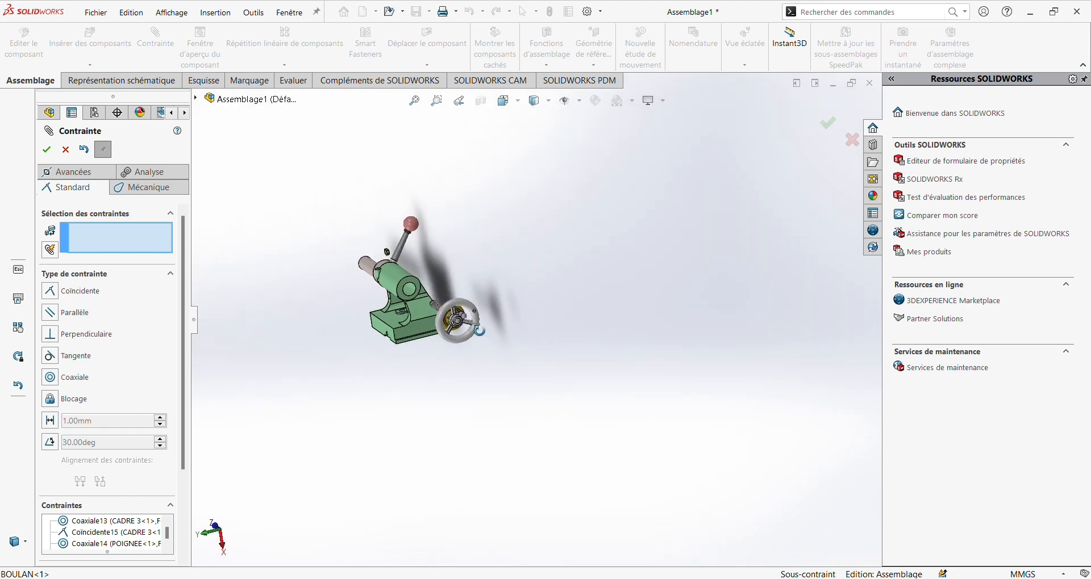
pyautogui.scroll(-6, 480, 339)
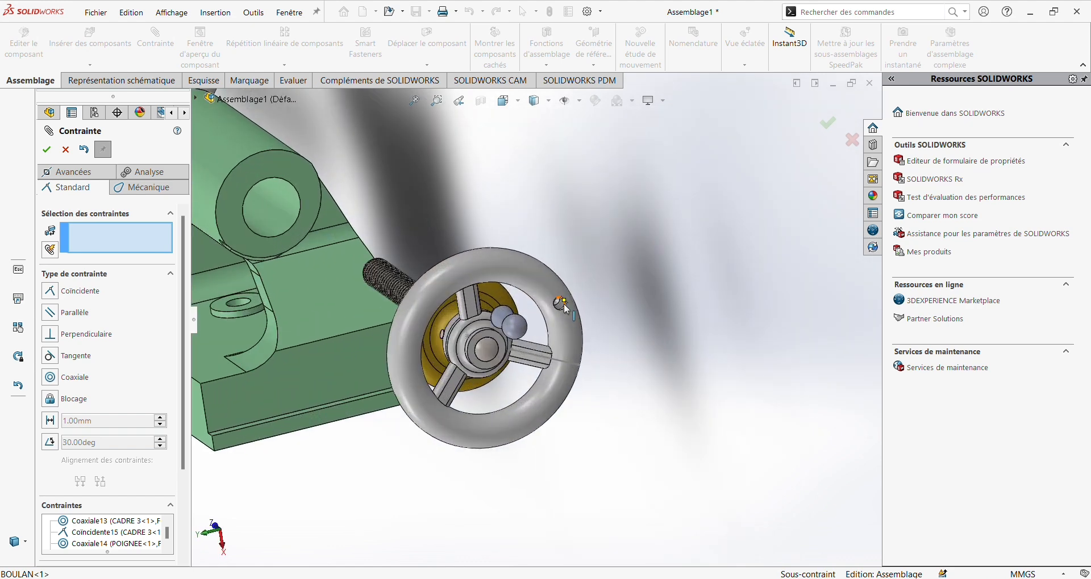
pyautogui.scroll(-3, 564, 307)
pyautogui.click(547, 318)
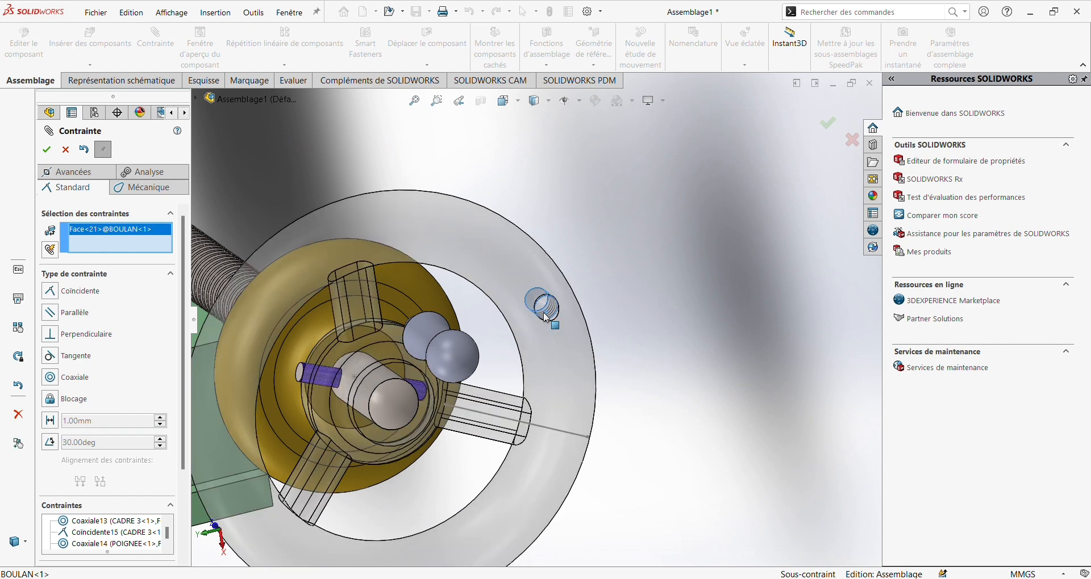
pyautogui.moveTo(548, 318); pyautogui.dragTo(708, 349, button='middle')
pyautogui.scroll(-4, 729, 364)
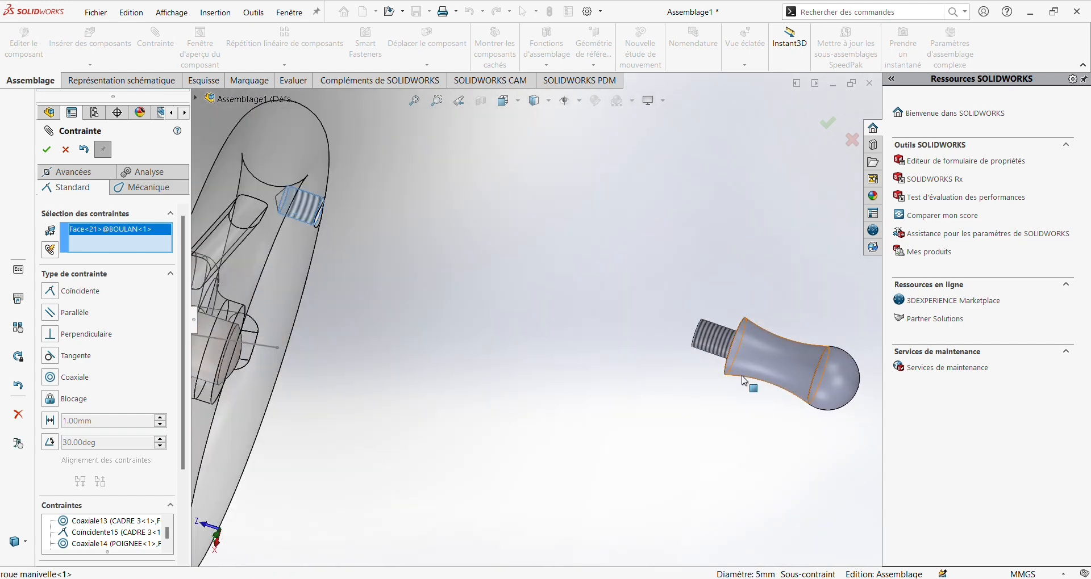
pyautogui.click(705, 341)
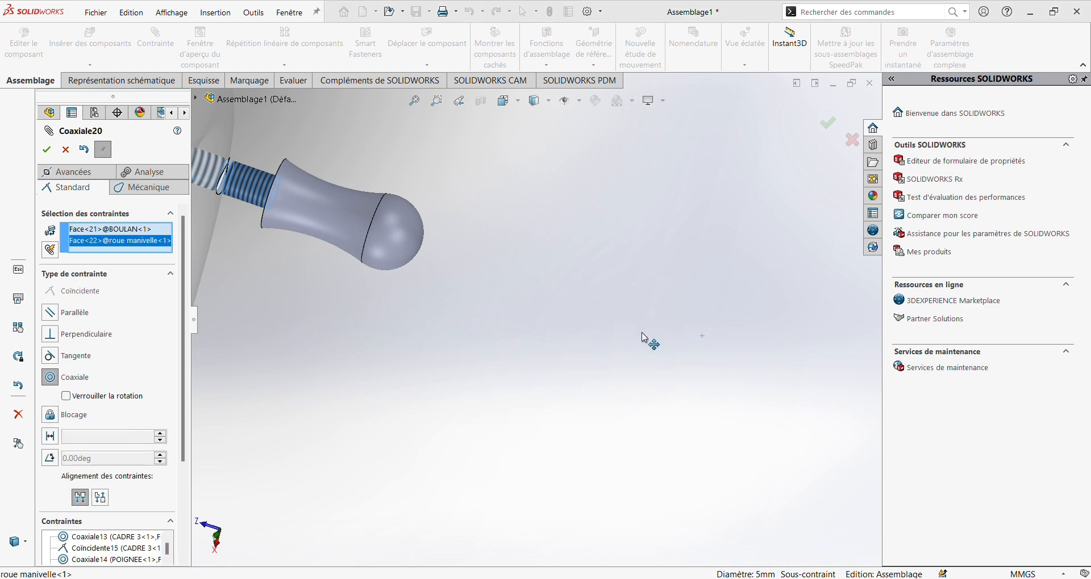
pyautogui.click(636, 345)
# - Try a tangent mate between the BOULAN rim surface and the flat shoulder face around the roue manivelle's threaded shank
pyautogui.scroll(3, 349, 267)
pyautogui.moveTo(335, 267); pyautogui.dragTo(287, 256, button='middle')
pyautogui.click(328, 208)
pyautogui.moveTo(328, 208); pyautogui.dragTo(446, 283, button='middle')
pyautogui.scroll(-4, 365, 235)
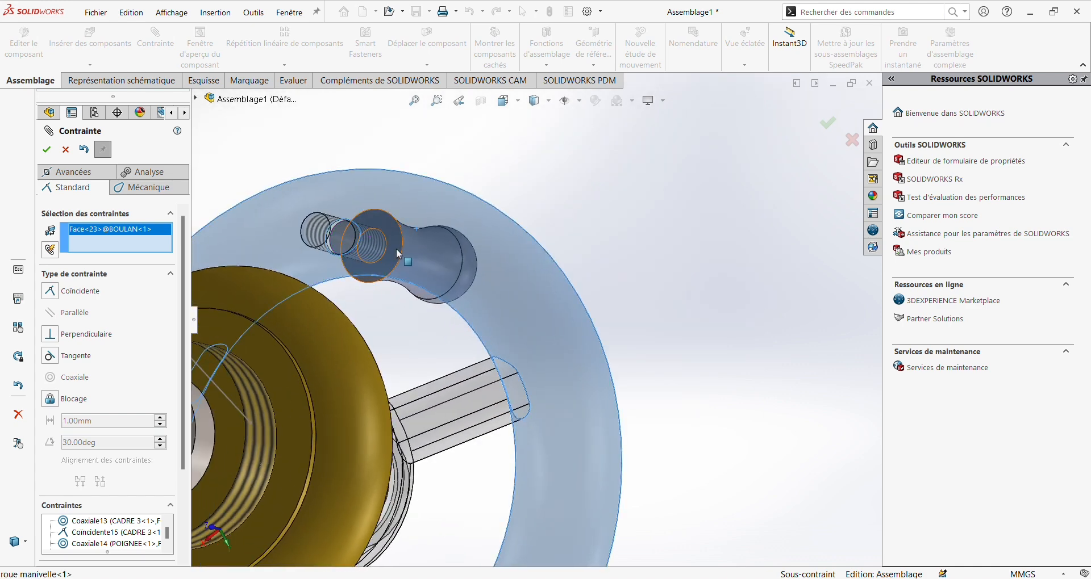
pyautogui.click(398, 254)
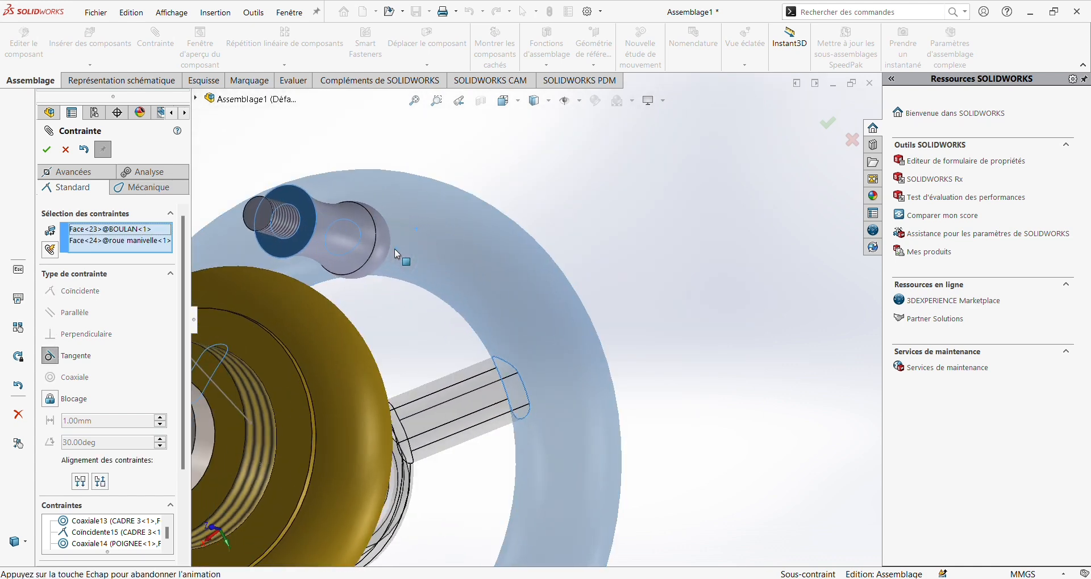
pyautogui.press('Return')
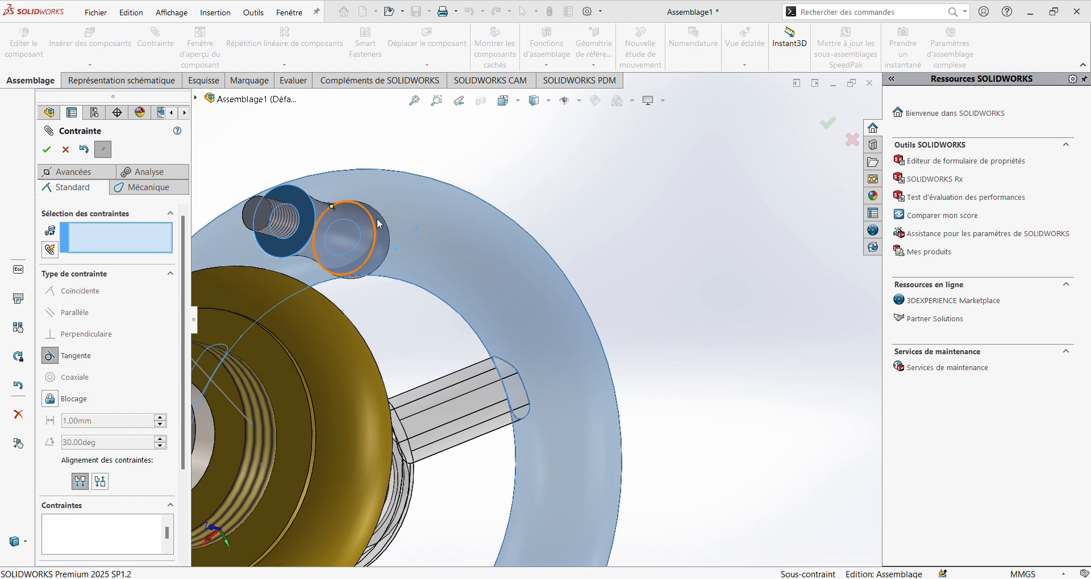
pyautogui.moveTo(381, 224); pyautogui.dragTo(335, 244, button='middle')
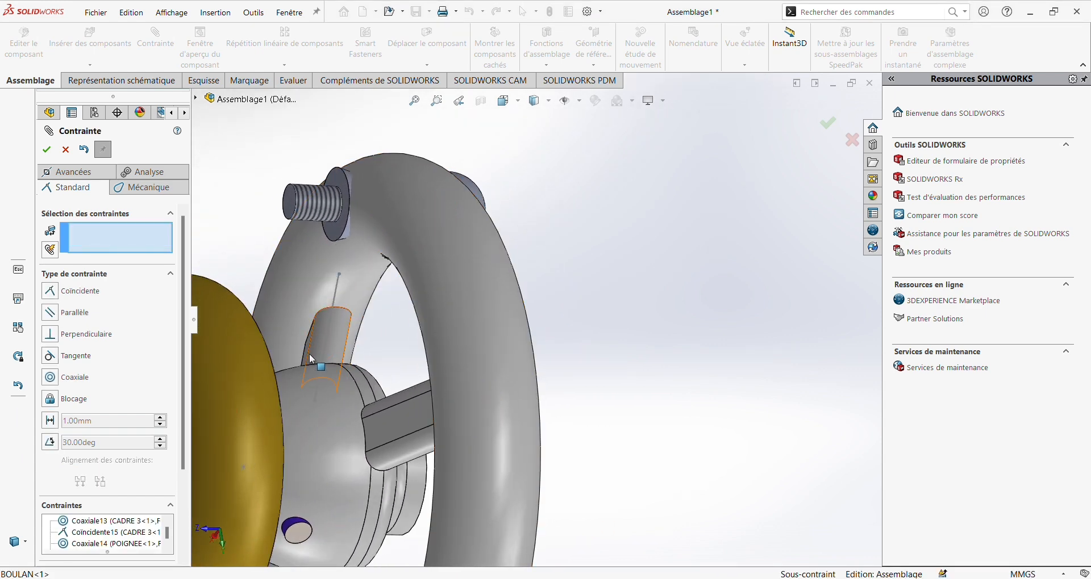
# - Undo the last tangent mate between the handwheel rim and the crank handle
pyautogui.hotkey('ctrl', 'shift', 'z')
pyautogui.hotkey('ctrl', 'shift', 'z')
pyautogui.press('Escape')
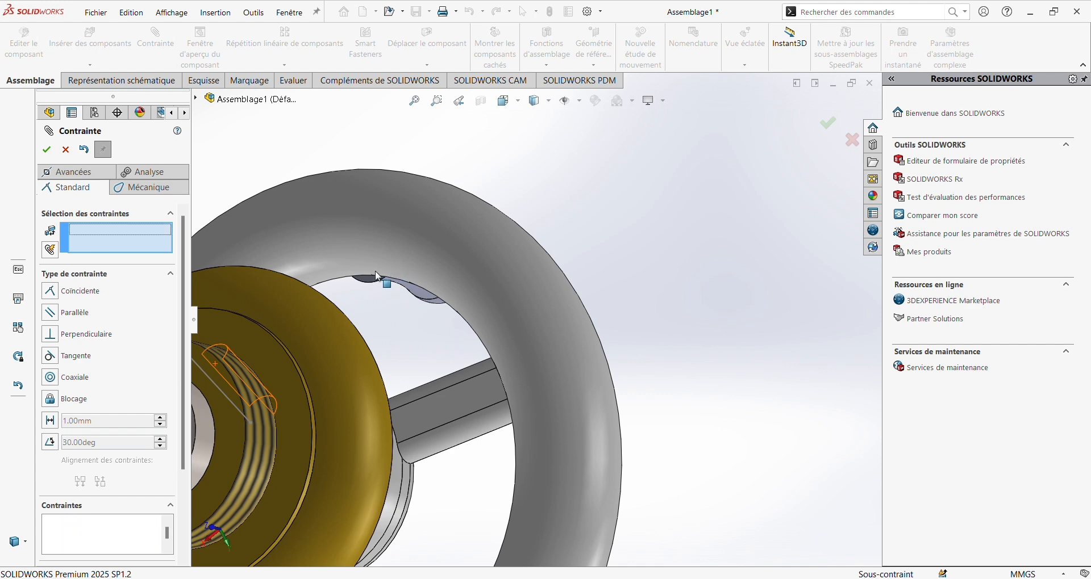
# - Add a tangent mate from the roue manivelle's flat shoulder face to the outer surface of the BOULAN rim, and finish mating
pyautogui.moveTo(632, 271); pyautogui.dragTo(626, 250, button='middle')
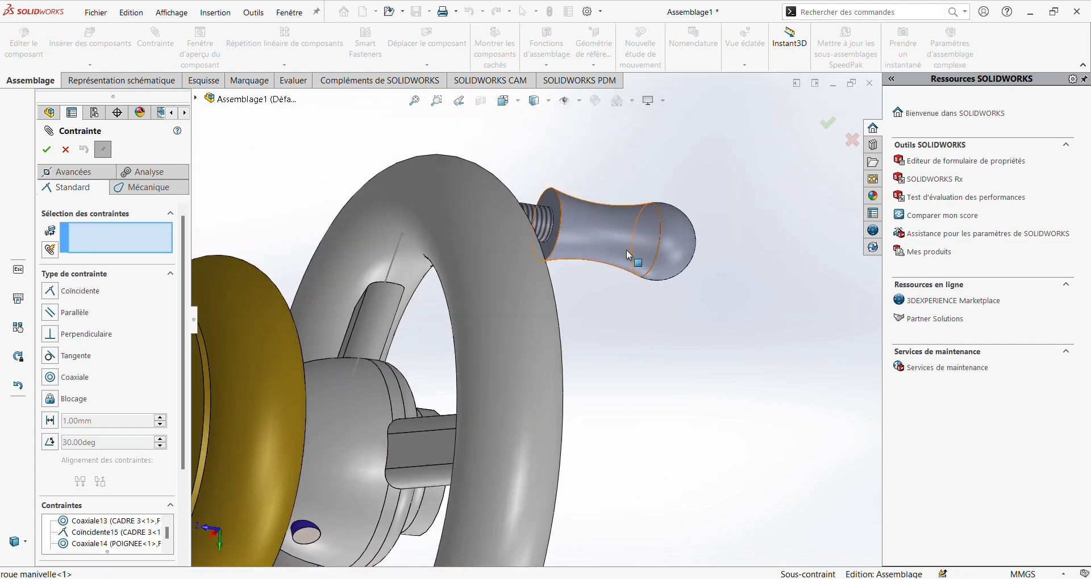
pyautogui.click(559, 216)
pyautogui.moveTo(584, 264); pyautogui.dragTo(524, 285, button='middle')
pyautogui.click(464, 233)
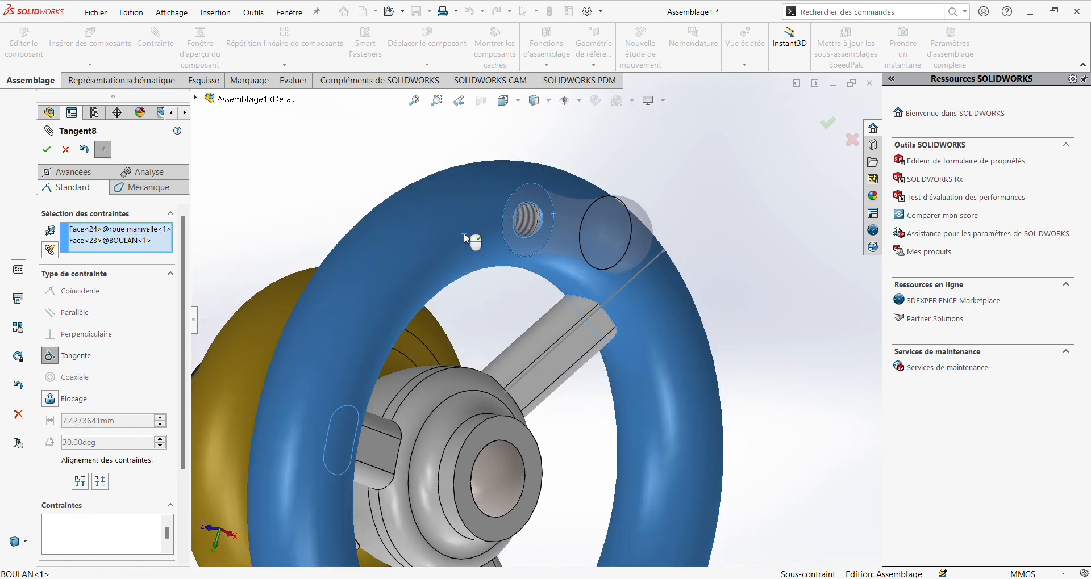
pyautogui.press('Return')
pyautogui.moveTo(559, 225); pyautogui.dragTo(628, 262, button='middle')
pyautogui.scroll(10, 629, 262)
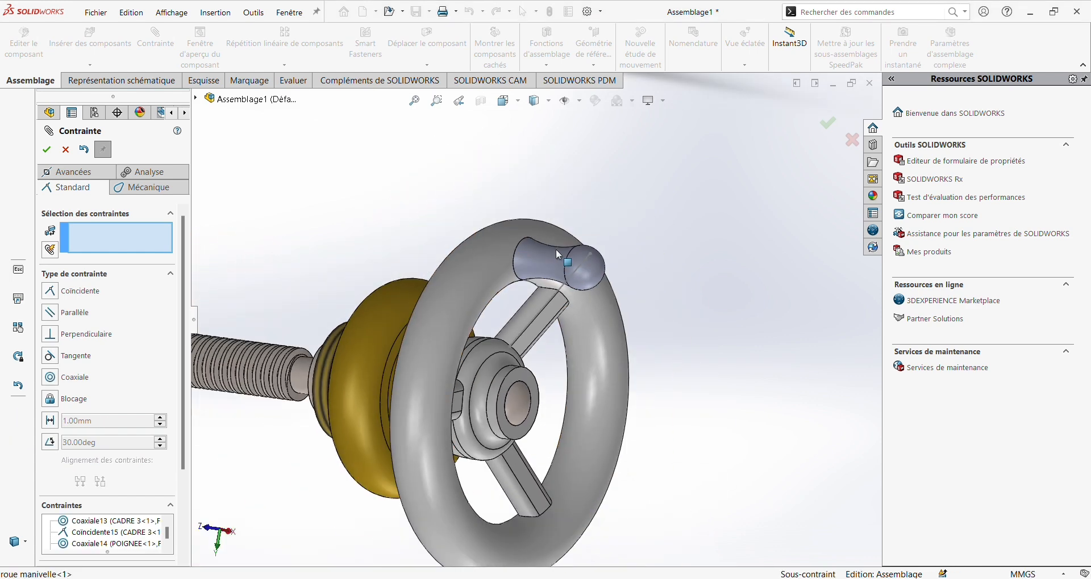
pyautogui.scroll(5, 491, 338)
pyautogui.moveTo(491, 338); pyautogui.dragTo(378, 171, button='middle')
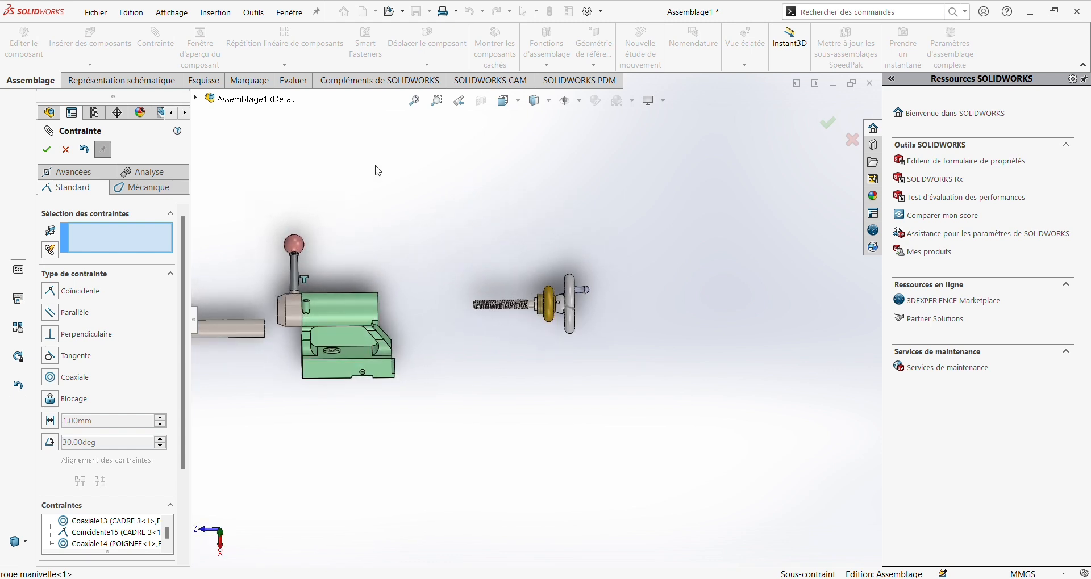
pyautogui.click(72, 152)
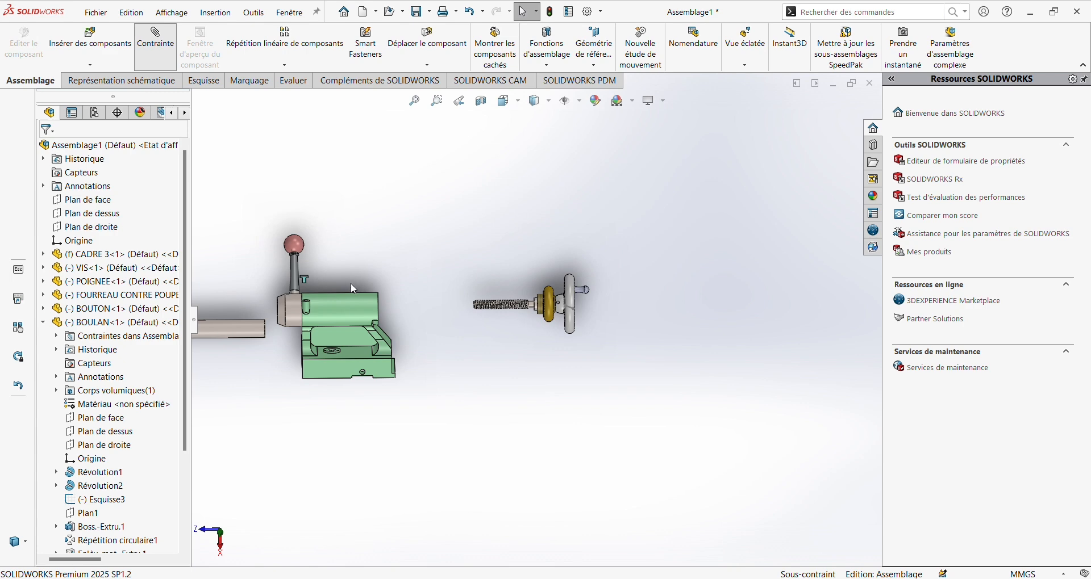
# - Start a centred width mate with two opposite side faces of the clavette as the first selection set
pyautogui.moveTo(319, 288); pyautogui.dragTo(337, 278, button='middle')
pyautogui.click(65, 173)
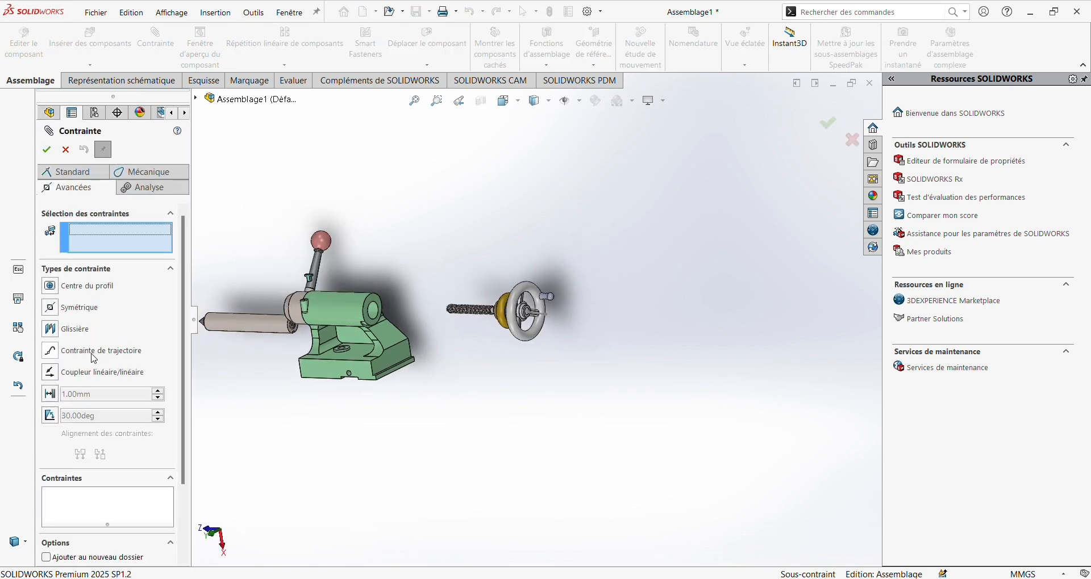
pyautogui.click(67, 329)
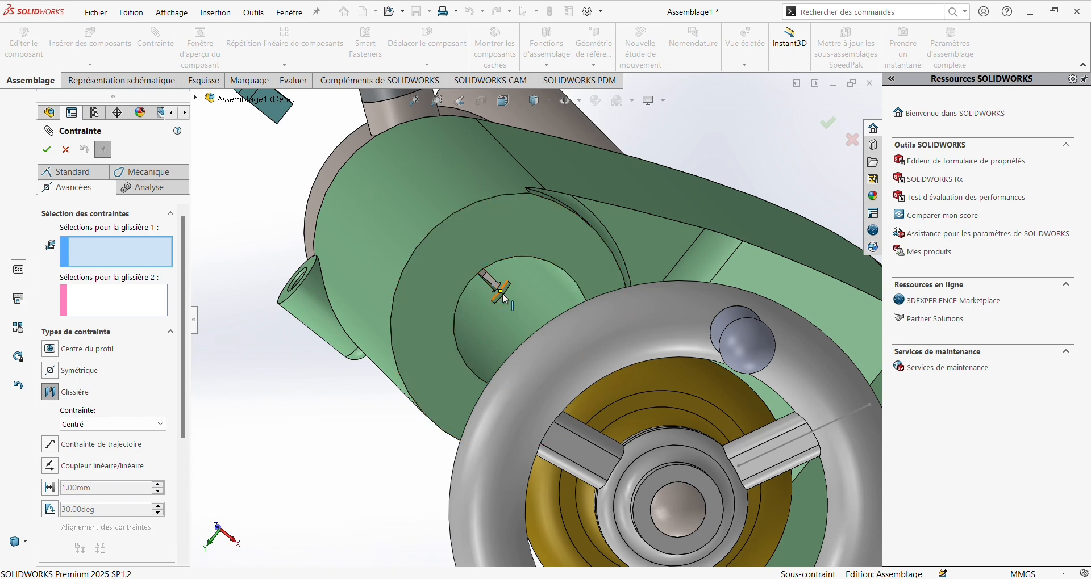
pyautogui.scroll(3, 329, 107)
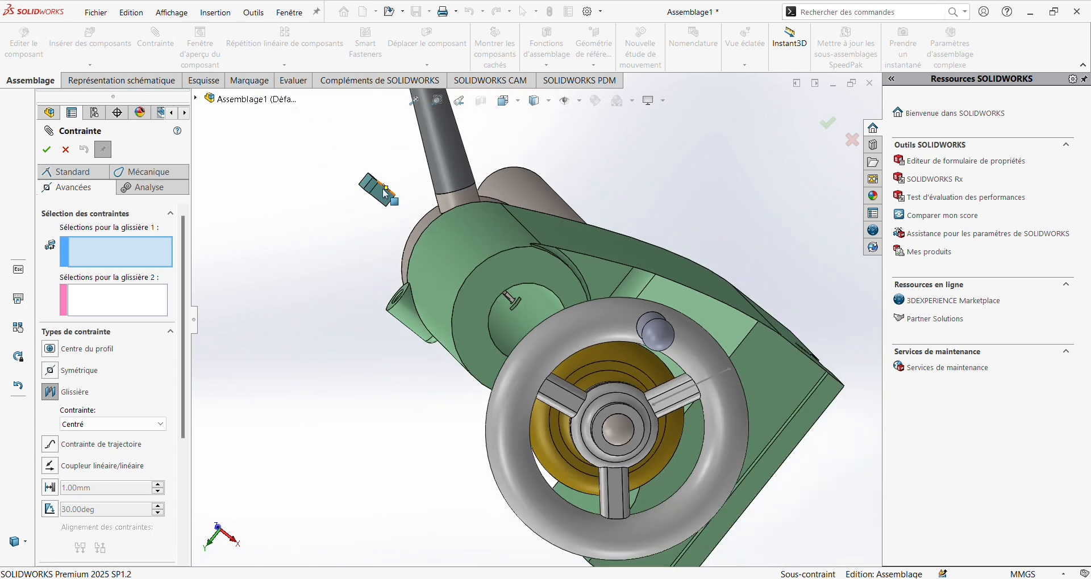
pyautogui.click(382, 199)
pyautogui.moveTo(382, 198); pyautogui.dragTo(568, 220, button='middle')
pyautogui.scroll(-3, 373, 203)
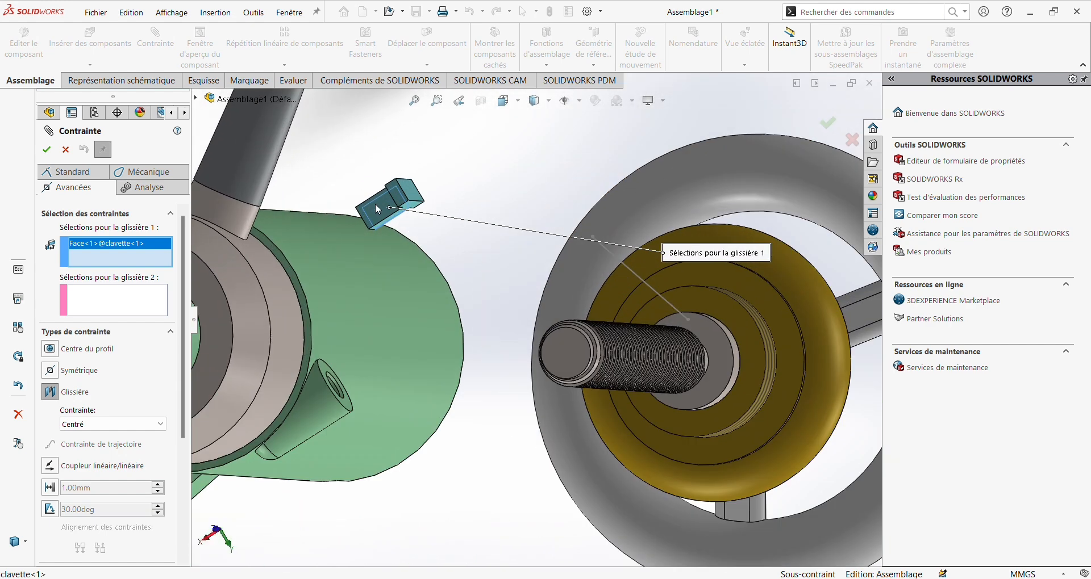
pyautogui.click(380, 210)
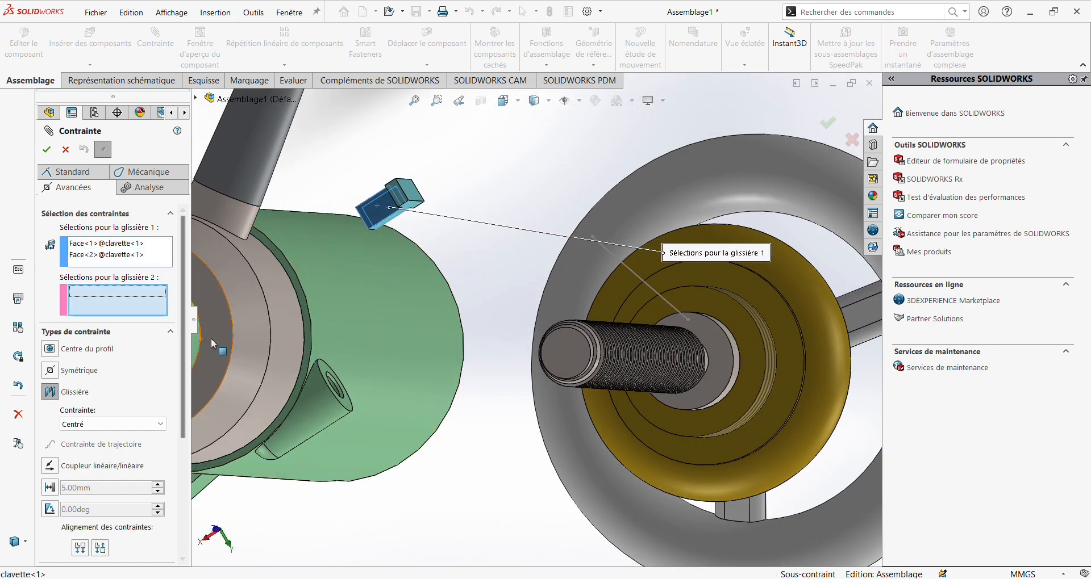
# - Complete the width mate with the two opposite side walls of the slot in the CADRE 3 bore as the second selection set
pyautogui.scroll(2, 210, 339)
pyautogui.moveTo(210, 338); pyautogui.dragTo(210, 346, button='middle')
pyautogui.scroll(-2, 211, 346)
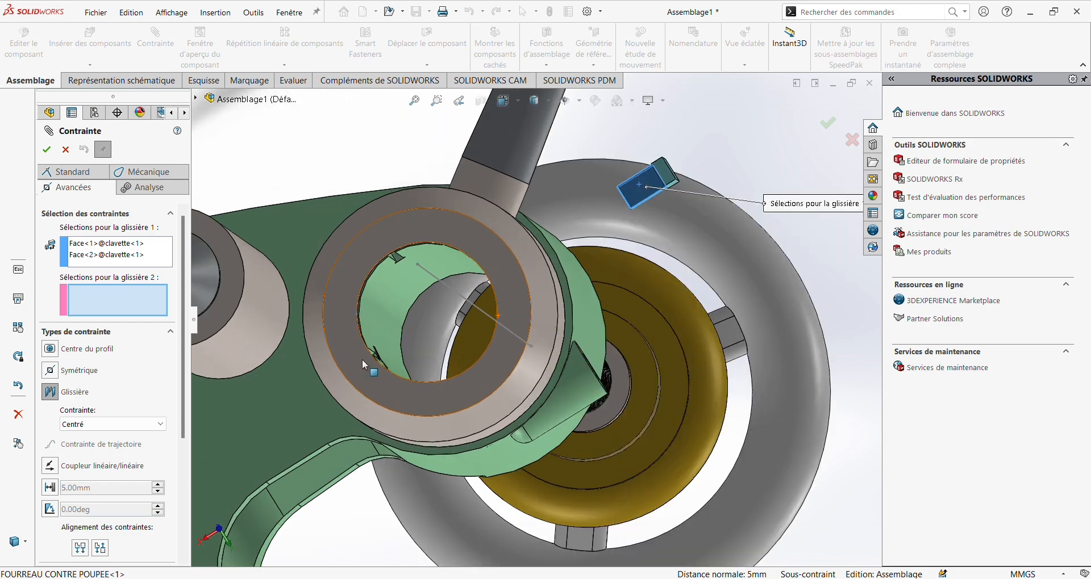
pyautogui.moveTo(362, 359); pyautogui.dragTo(334, 320, button='middle')
pyautogui.click(443, 330)
pyautogui.scroll(-4, 354, 390)
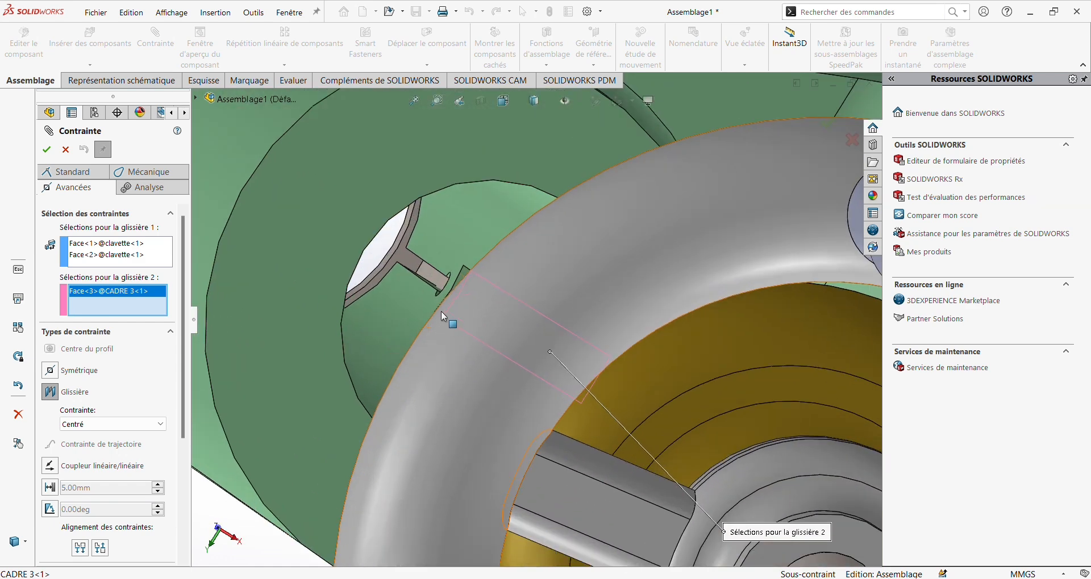
pyautogui.moveTo(441, 311); pyautogui.dragTo(475, 301, button='middle')
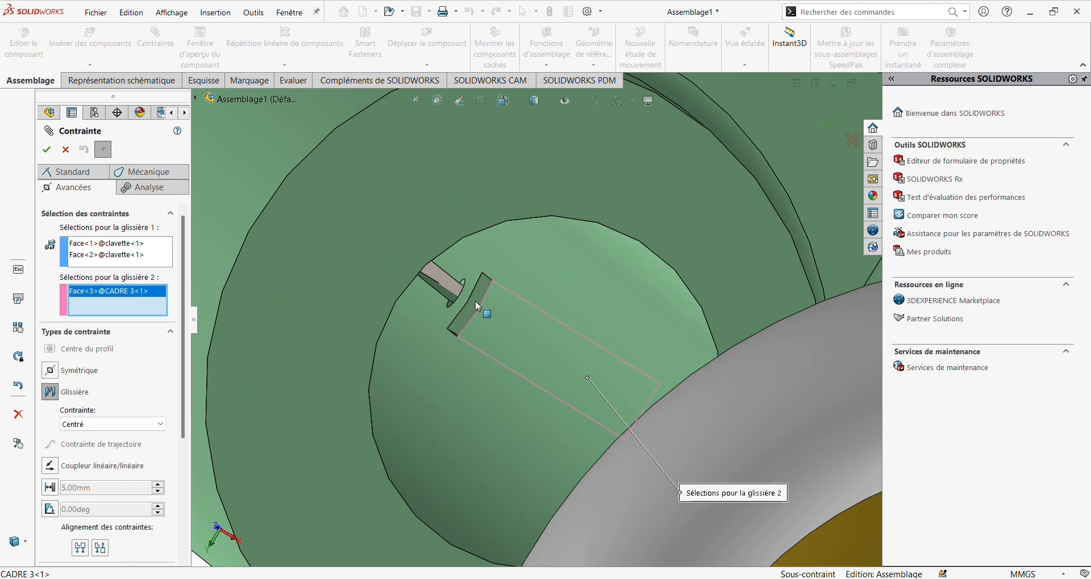
pyautogui.click(475, 301)
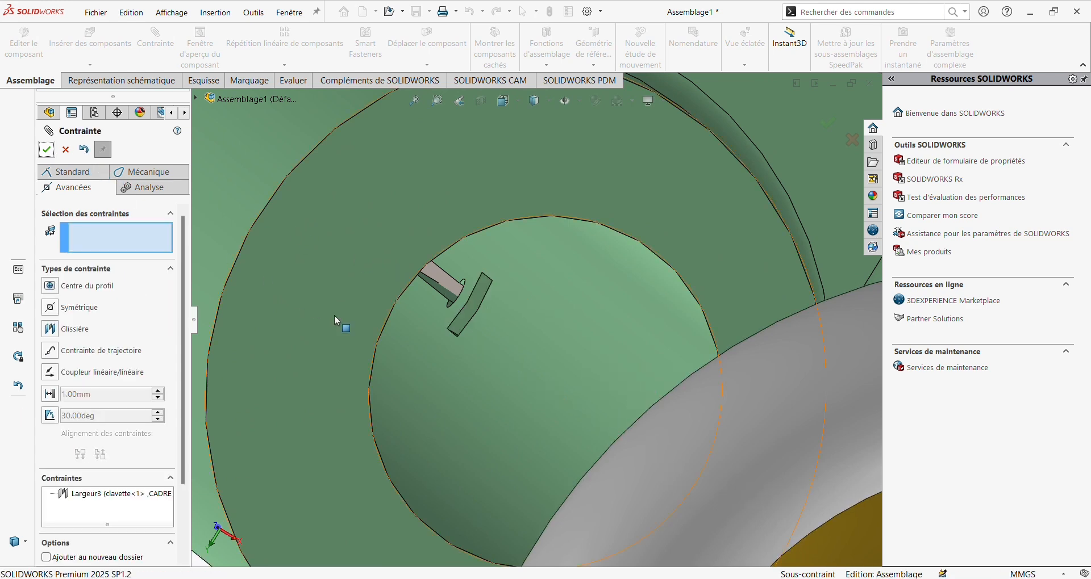
# - Add a parallel mate between the T-shaped face of the clavette and the flat face of the slot in the CADRE 3 bore
pyautogui.scroll(3, 309, 307)
pyautogui.scroll(4, 319, 304)
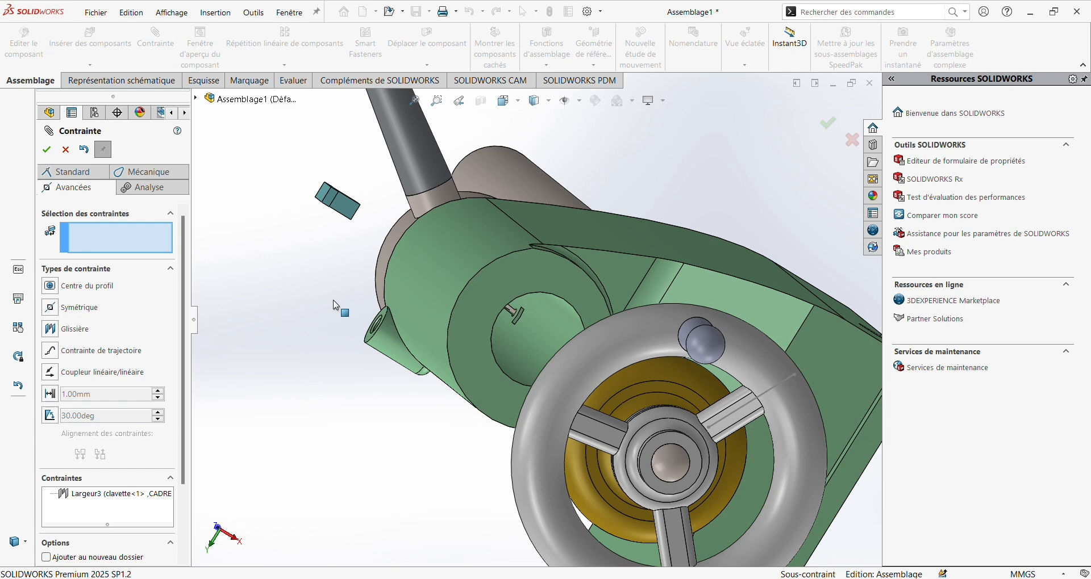
pyautogui.moveTo(326, 296); pyautogui.dragTo(328, 218, button='middle')
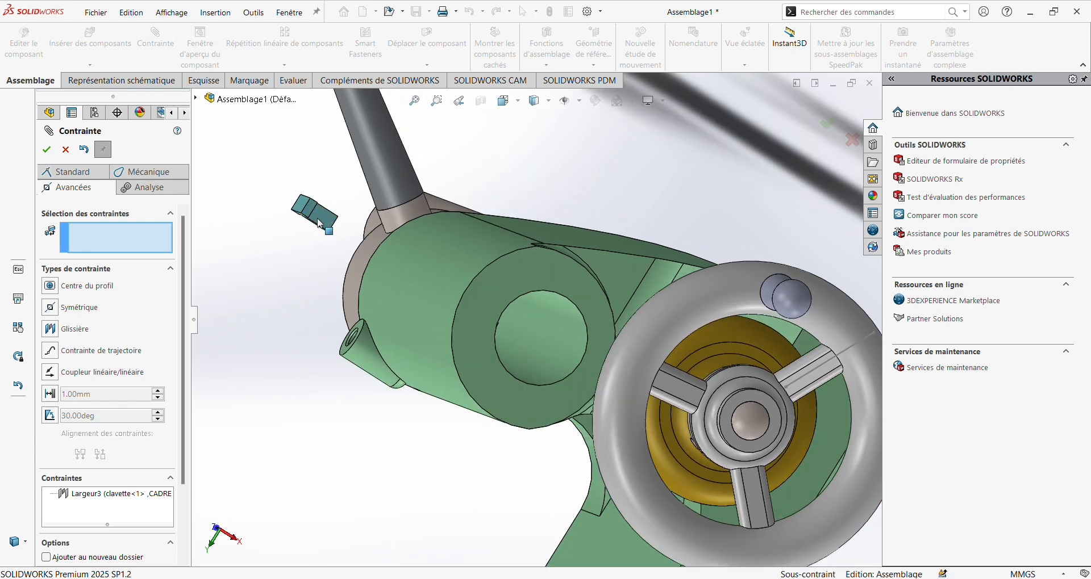
pyautogui.moveTo(338, 226); pyautogui.dragTo(437, 288)
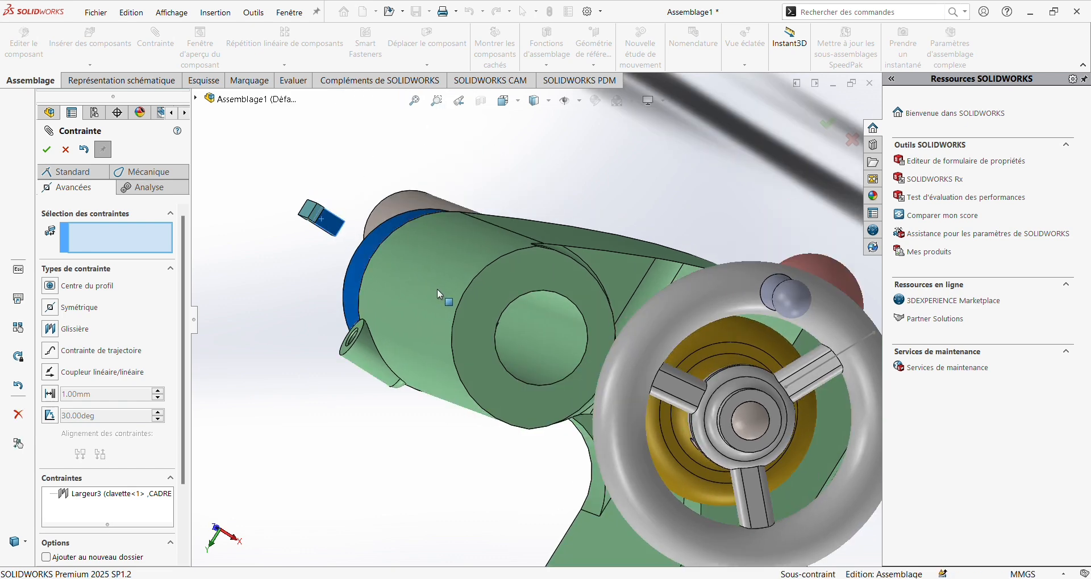
pyautogui.moveTo(343, 260); pyautogui.dragTo(353, 202, button='middle')
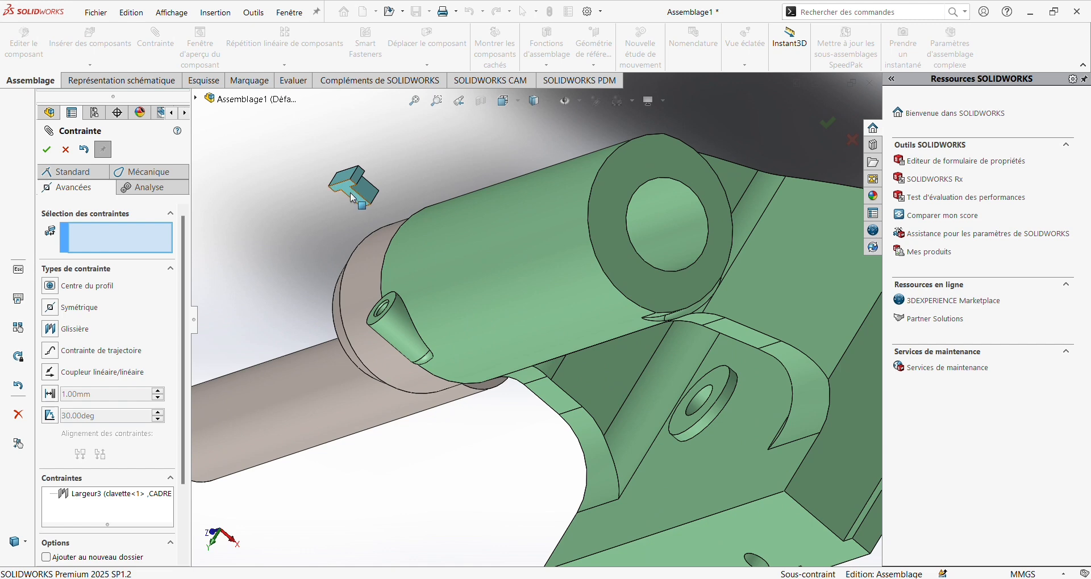
pyautogui.click(354, 198)
pyautogui.moveTo(380, 258); pyautogui.dragTo(294, 484, button='middle')
pyautogui.scroll(-8, 292, 483)
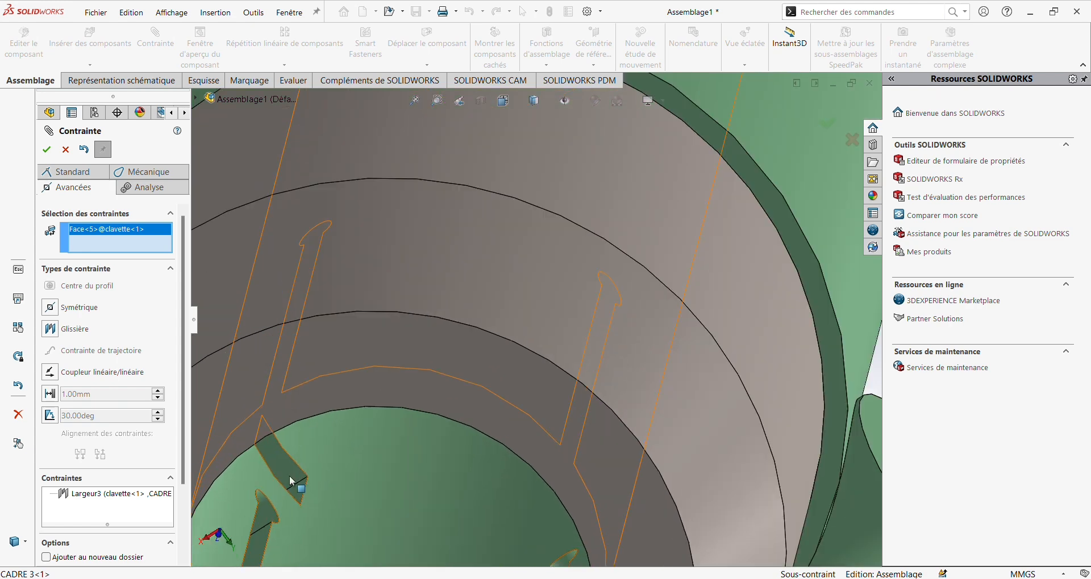
pyautogui.click(299, 487)
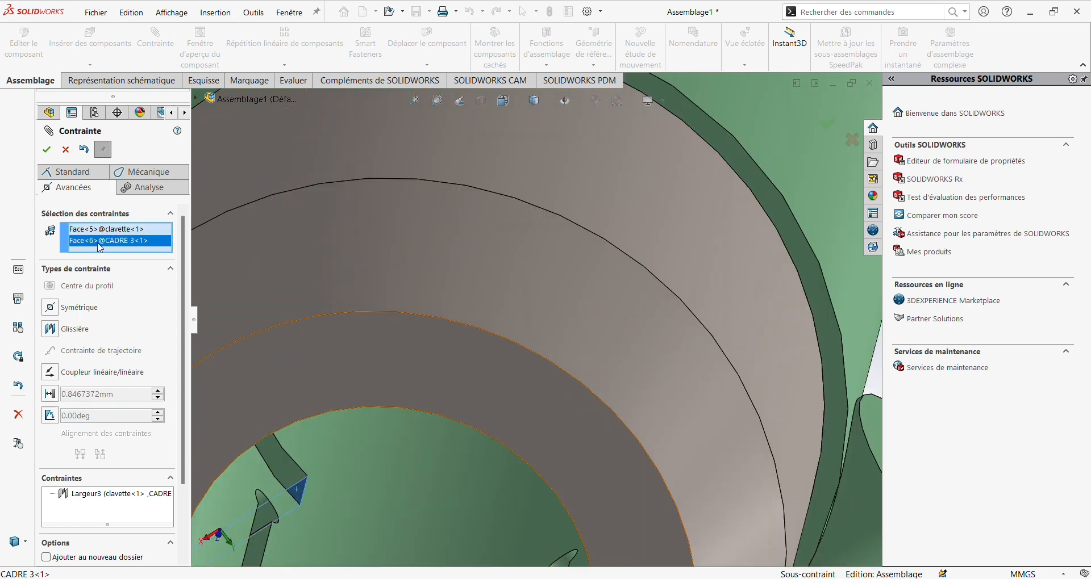
pyautogui.click(77, 177)
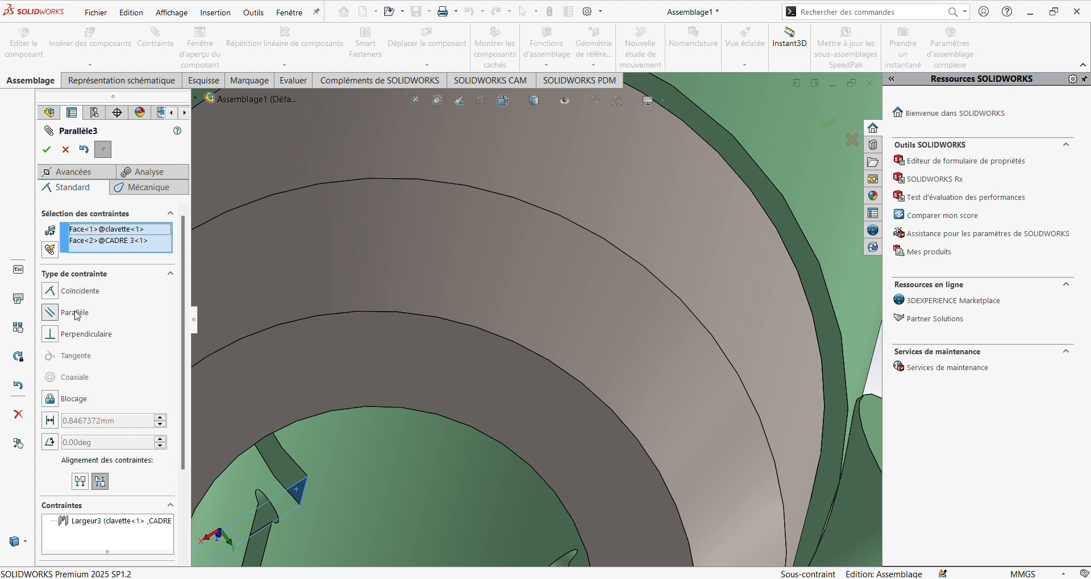
pyautogui.click(46, 150)
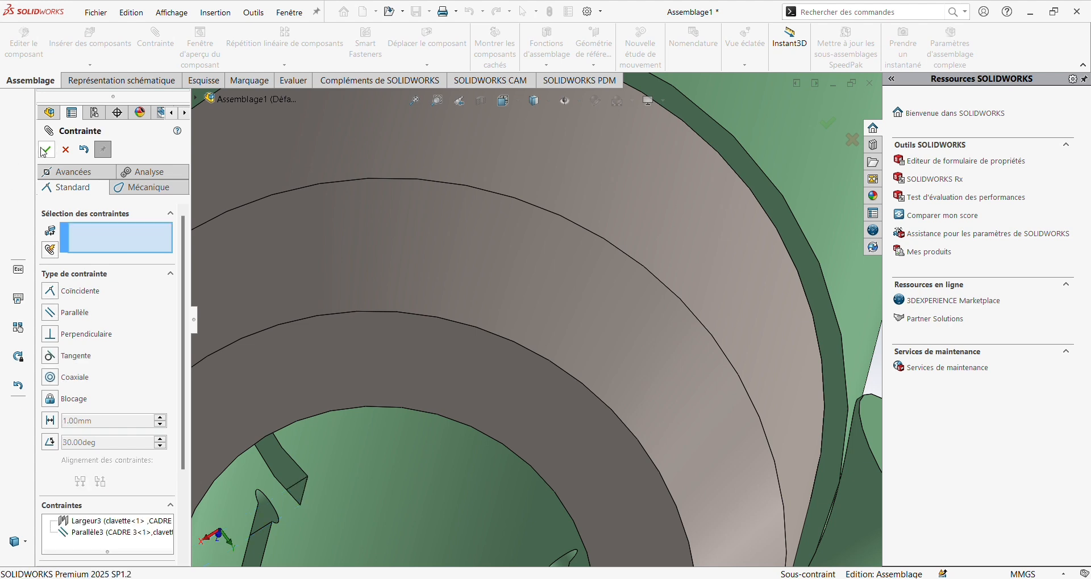
# - Swing the lever handle aside and move the clavette from beside the frame into the opening of the frame's bore
pyautogui.scroll(6, 263, 309)
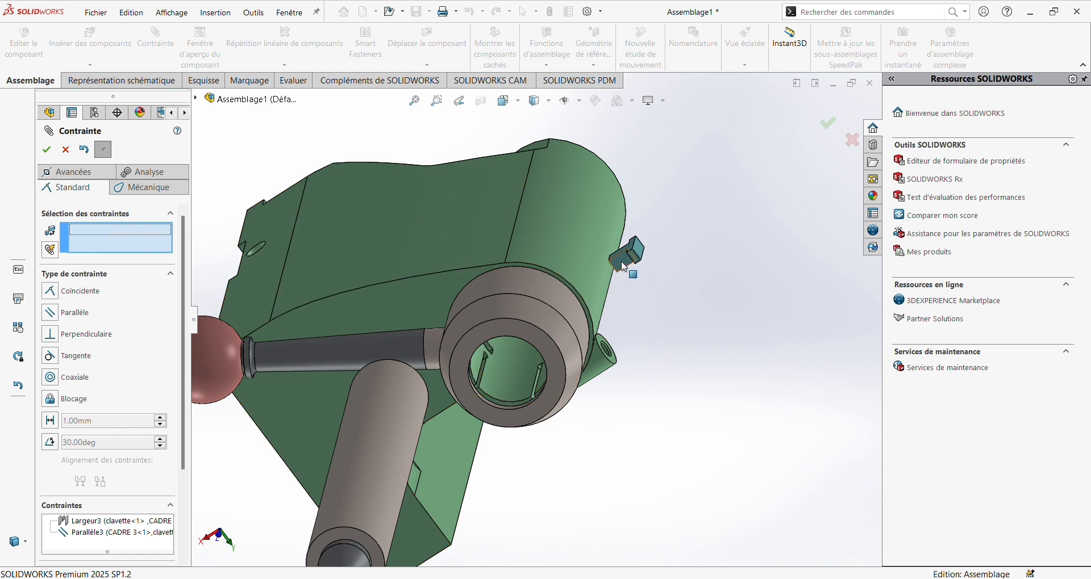
pyautogui.moveTo(529, 331); pyautogui.dragTo(592, 438)
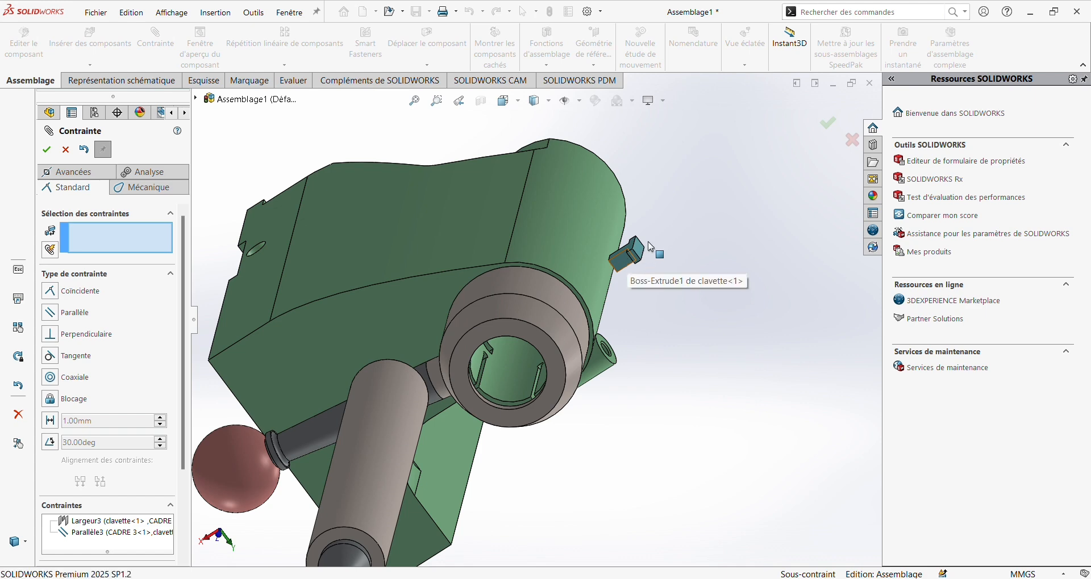
pyautogui.moveTo(651, 246); pyautogui.dragTo(705, 214)
pyautogui.moveTo(509, 332)
pyautogui.mouseDown()
pyautogui.moveTo(506, 341)
pyautogui.moveTo(515, 333)
pyautogui.mouseUp()
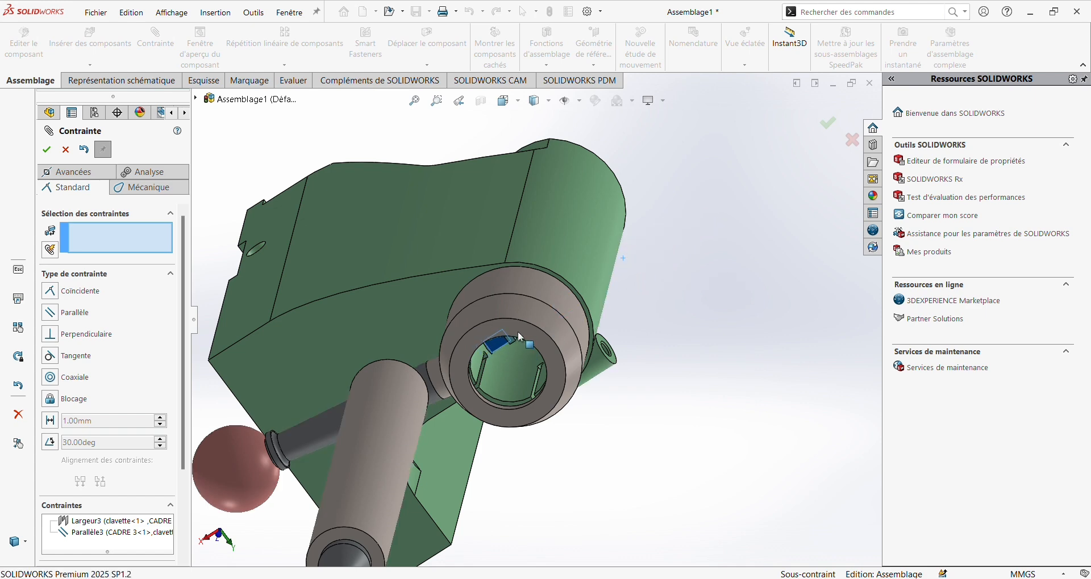
# - Add a tangent mate between the flat face of the clavette beside its raised block and the cylindrical bore wall of CADRE 3
pyautogui.moveTo(509, 363); pyautogui.dragTo(461, 377, button='middle')
pyautogui.scroll(-10, 510, 338)
pyautogui.moveTo(430, 380); pyautogui.dragTo(424, 391)
pyautogui.moveTo(408, 393); pyautogui.dragTo(423, 351, button='middle')
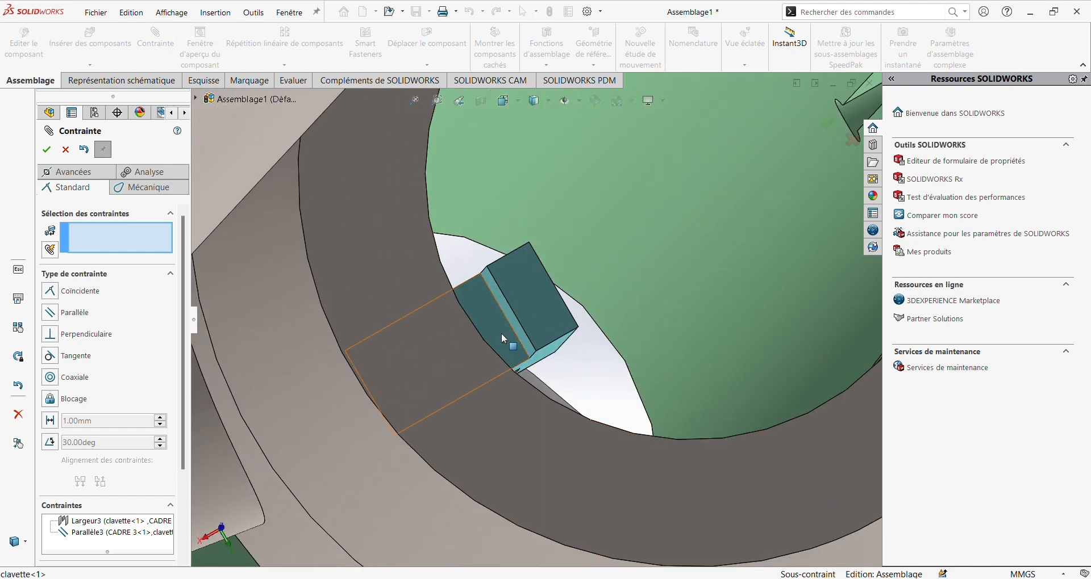
pyautogui.click(516, 326)
pyautogui.moveTo(508, 329); pyautogui.dragTo(492, 360, button='middle')
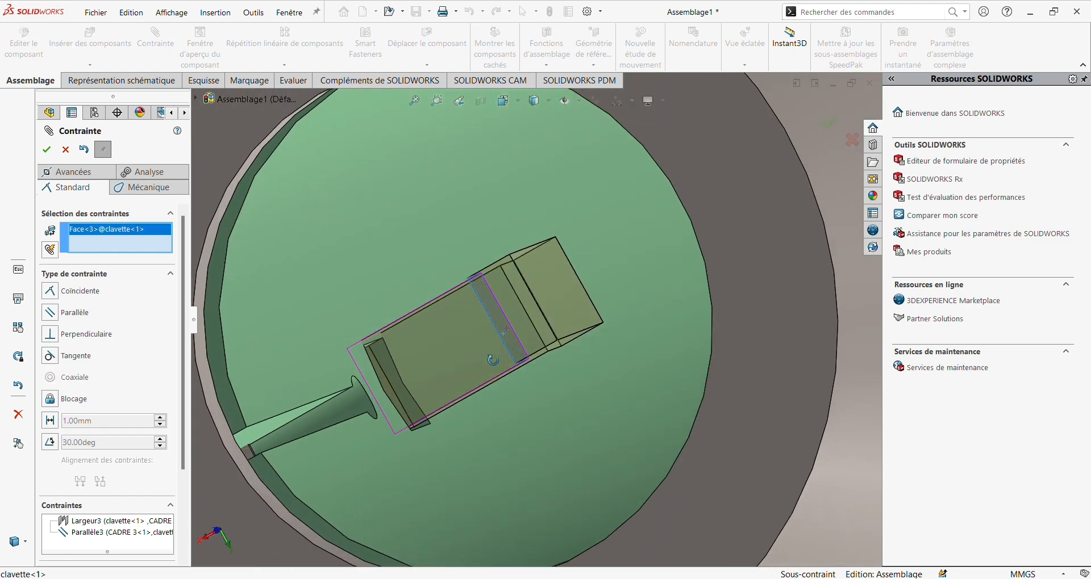
pyautogui.click(352, 363)
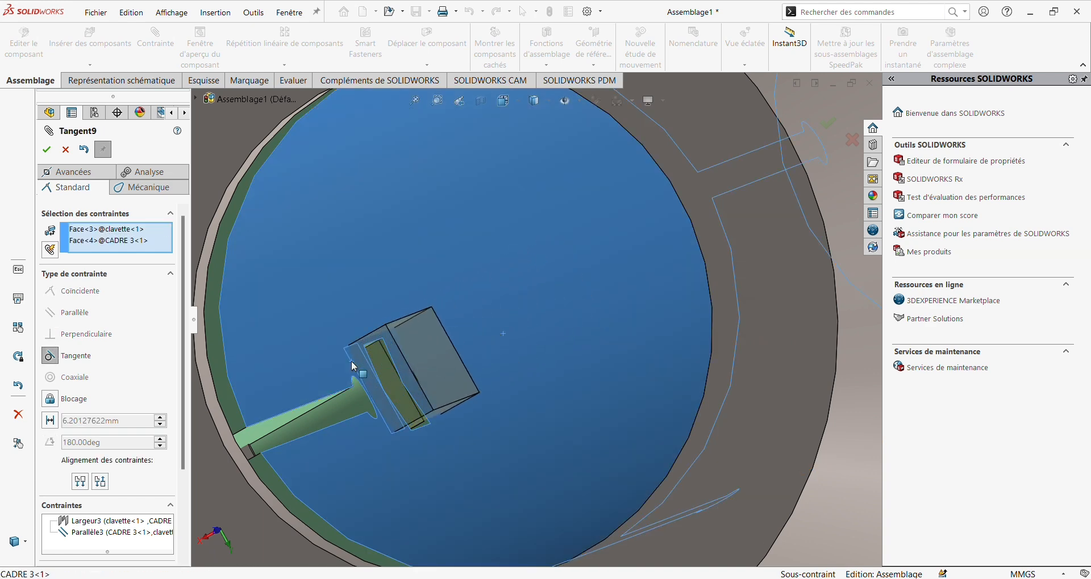
pyautogui.rightClick(338, 377)
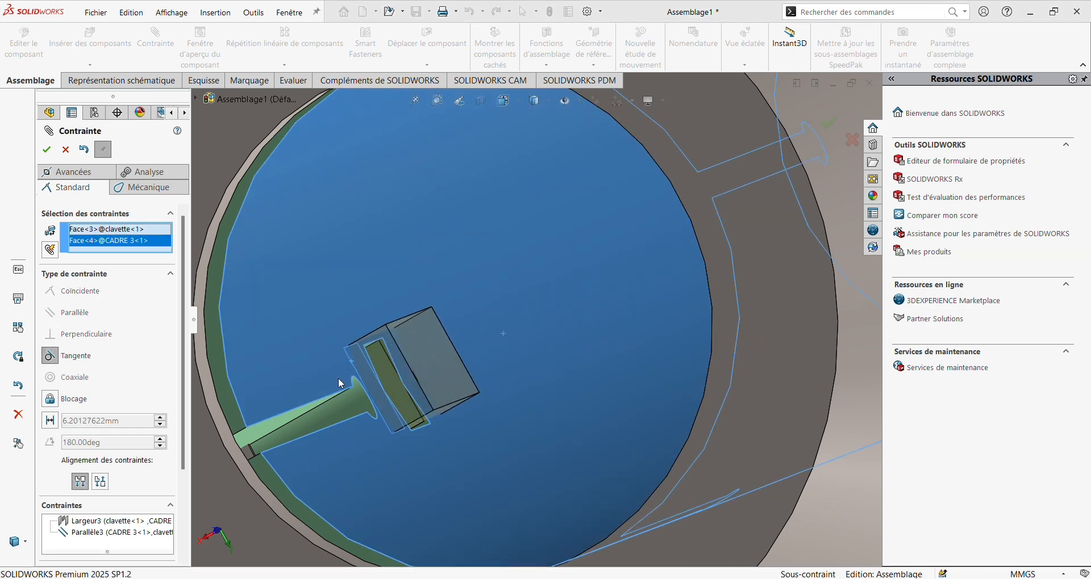
# - Add a concentric mate between the CADRE 3 bore and the outer cylindrical face of CONE MORSE
pyautogui.scroll(3, 341, 377)
pyautogui.moveTo(345, 377); pyautogui.dragTo(295, 278, button='middle')
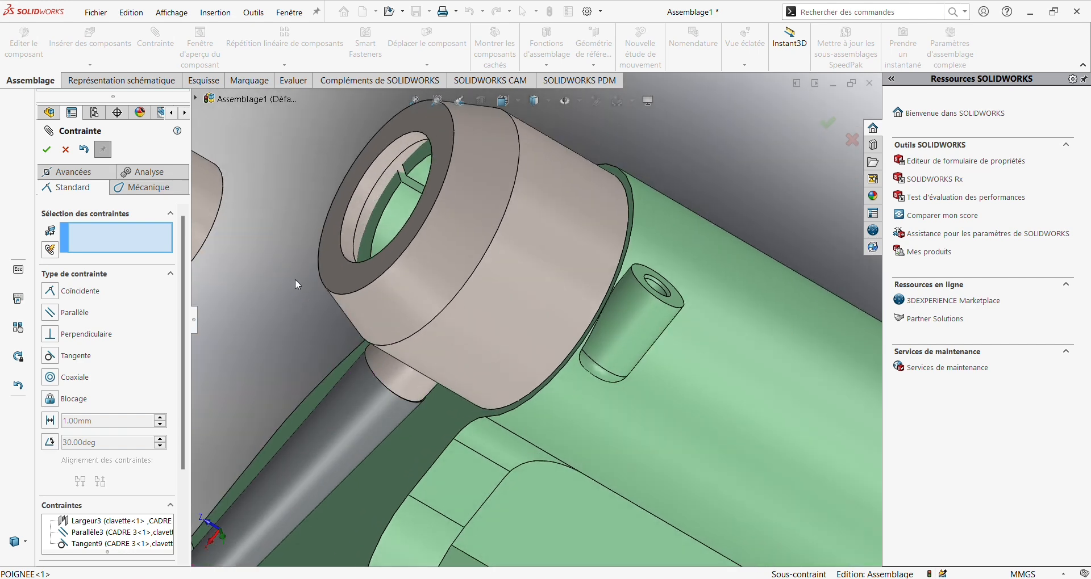
pyautogui.scroll(8, 295, 278)
pyautogui.scroll(-3, 541, 326)
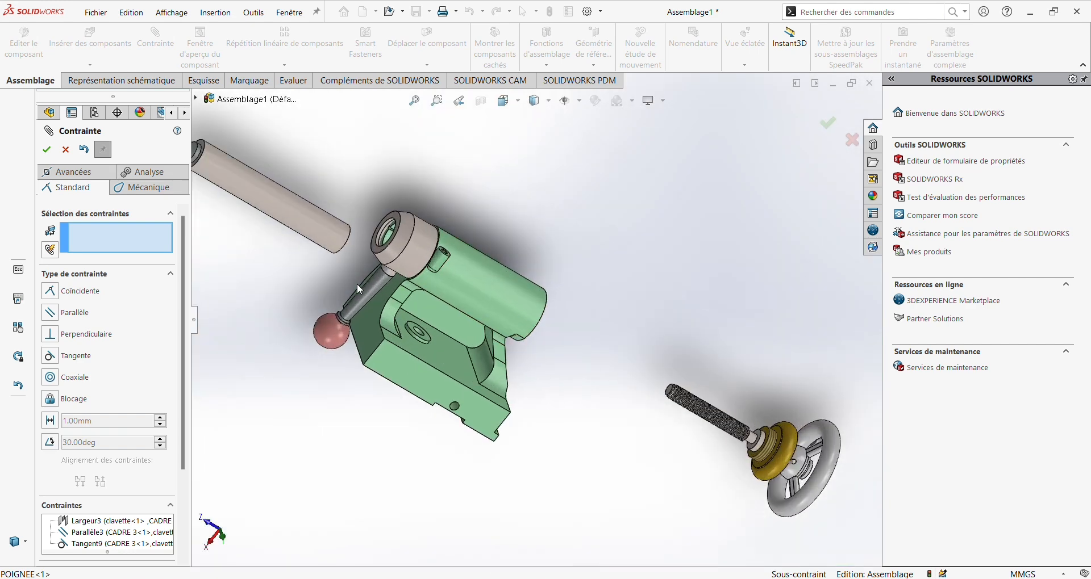
pyautogui.moveTo(314, 238); pyautogui.dragTo(411, 263, button='middle')
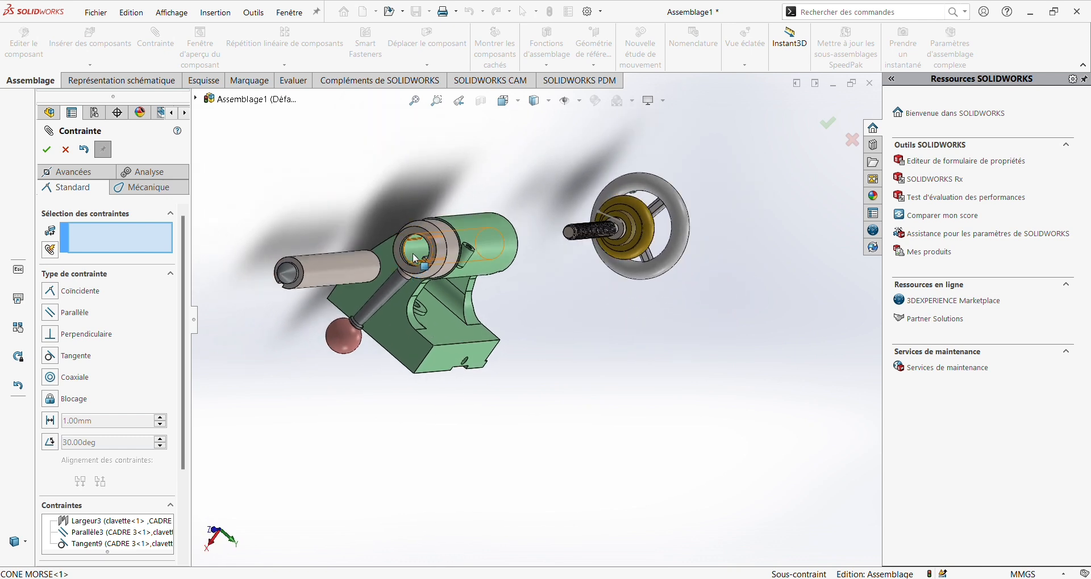
pyautogui.click(414, 256)
pyautogui.click(343, 270)
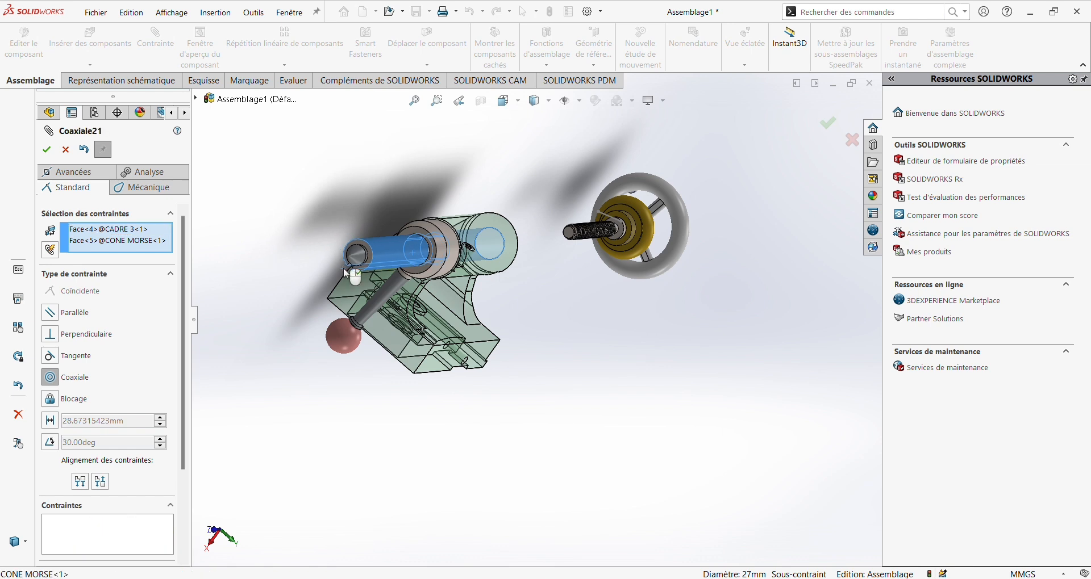
pyautogui.rightClick(328, 252)
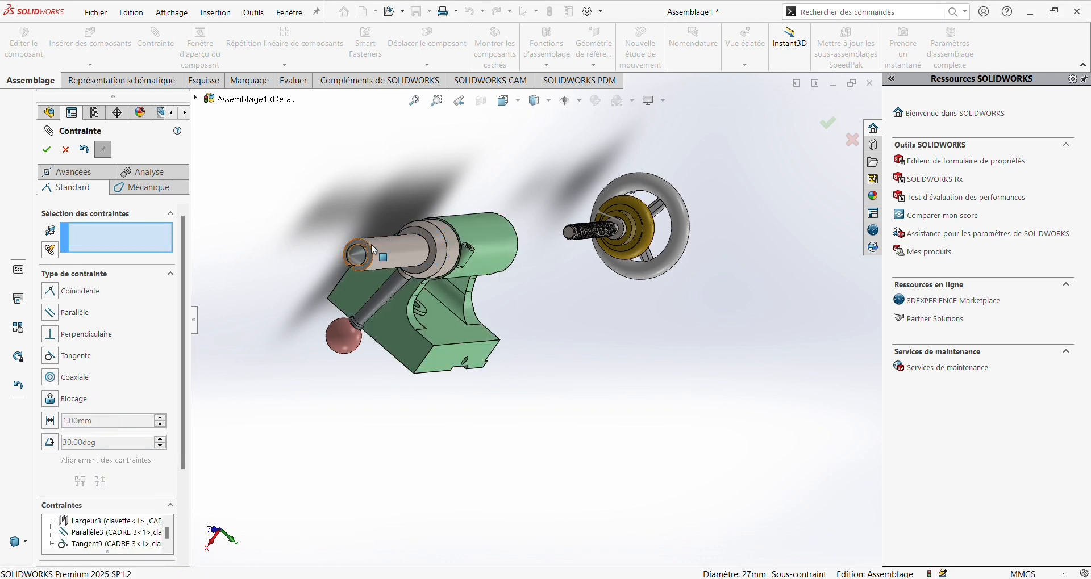
# - Pull CONE MORSE out along its axis until it is clear of the lever collar and its keyway is accessible
pyautogui.moveTo(311, 261)
pyautogui.mouseDown()
pyautogui.moveTo(289, 263)
pyautogui.moveTo(301, 265)
pyautogui.mouseUp()
pyautogui.moveTo(290, 276); pyautogui.dragTo(256, 267, button='middle')
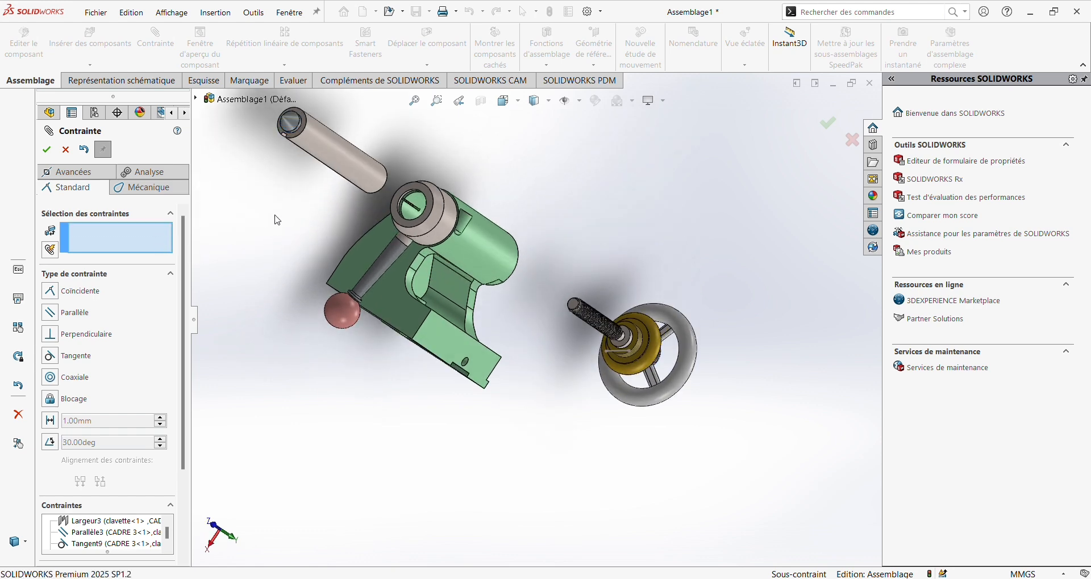
pyautogui.scroll(-4, 279, 216)
pyautogui.moveTo(328, 201); pyautogui.dragTo(402, 195, button='middle')
pyautogui.scroll(2, 550, 214)
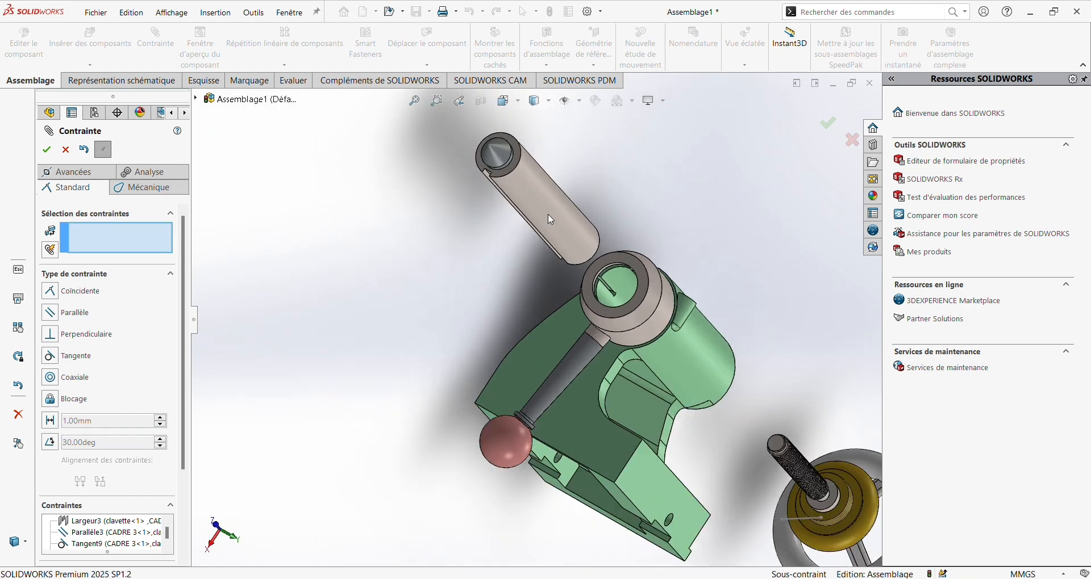
# - Add a coincident mate between the side wall of the CONE MORSE keyway and the matching side face of the clavette
pyautogui.scroll(-4, 512, 199)
pyautogui.moveTo(504, 197); pyautogui.dragTo(458, 195, button='middle')
pyautogui.scroll(-4, 456, 193)
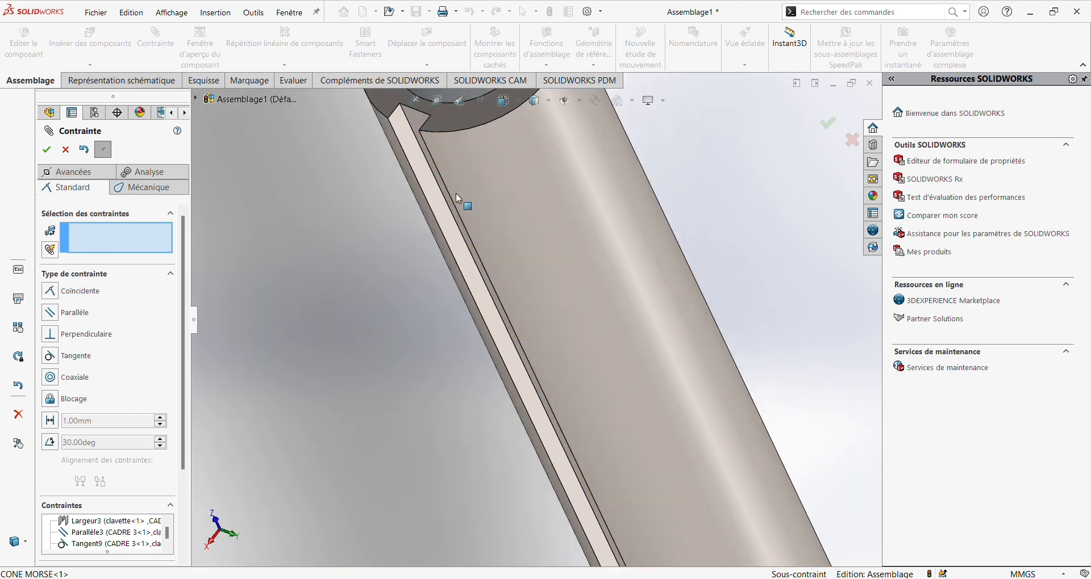
pyautogui.click(430, 203)
pyautogui.scroll(8, 454, 239)
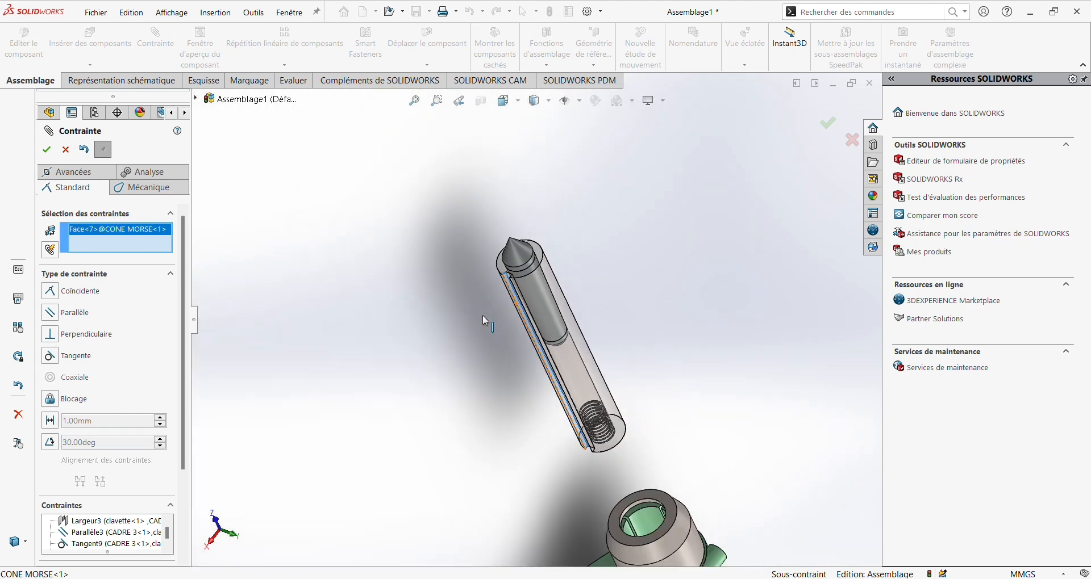
pyautogui.moveTo(589, 447); pyautogui.dragTo(528, 361, button='middle')
pyautogui.scroll(-4, 598, 421)
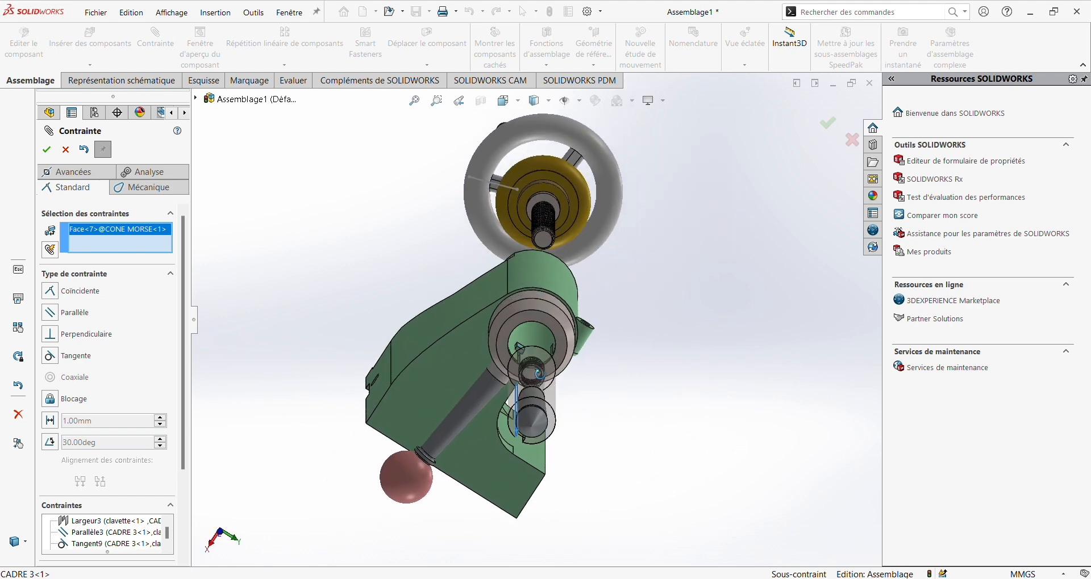
pyautogui.scroll(-6, 527, 357)
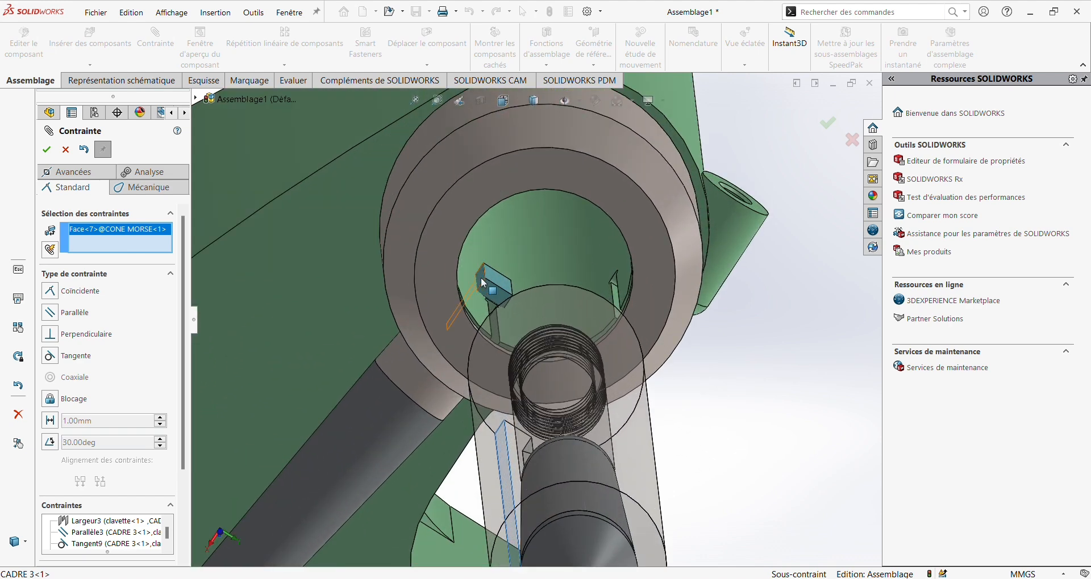
pyautogui.click(484, 282)
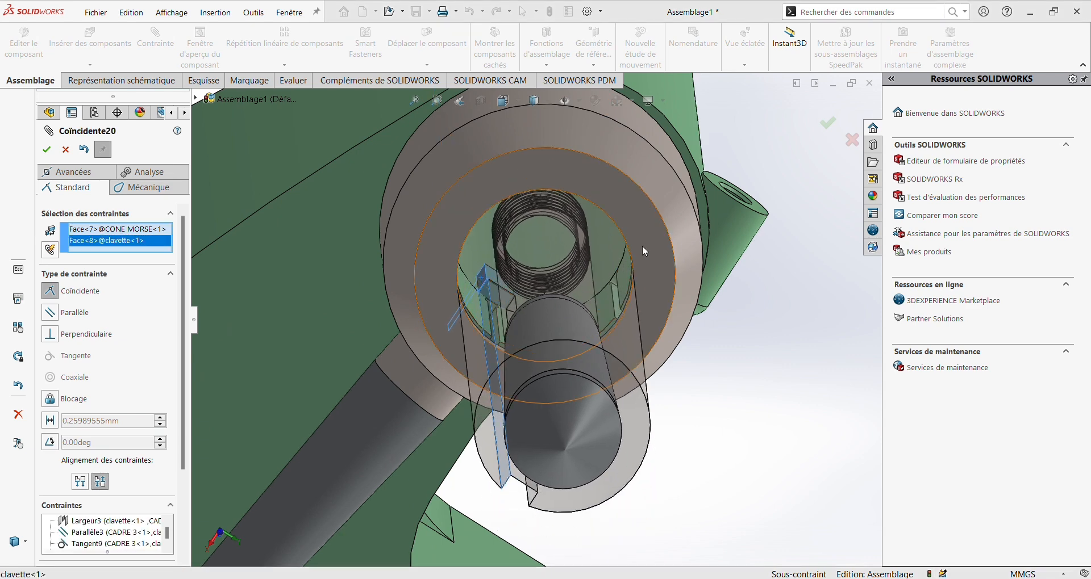
pyautogui.press('Return')
# - Slide CONE MORSE forward out of the frame's bore so that it sits in front of the lever collar
pyautogui.moveTo(641, 384); pyautogui.dragTo(587, 365, button='middle')
pyautogui.scroll(3, 489, 317)
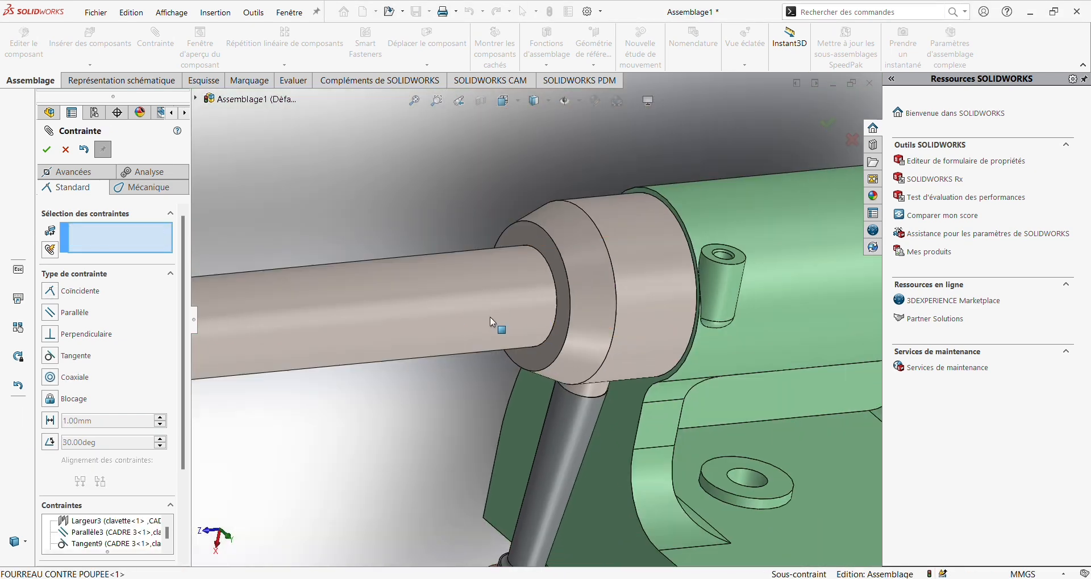
pyautogui.scroll(3, 490, 317)
pyautogui.moveTo(534, 318); pyautogui.dragTo(417, 320)
pyautogui.scroll(6, 534, 318)
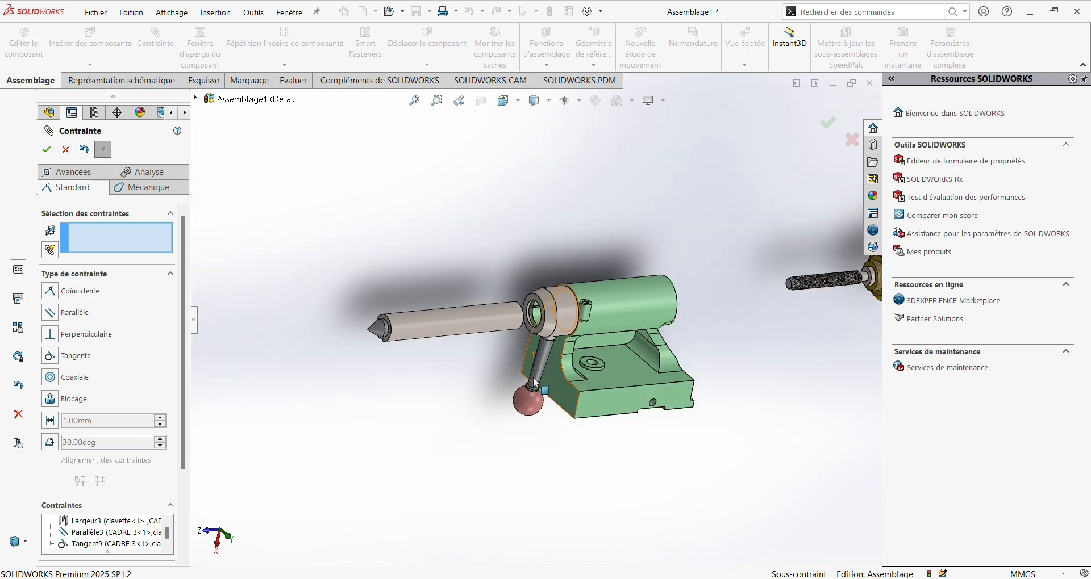
# - Add a concentric mate between the outer cylindrical face of CONE MORSE and the cylindrical collar of VIS
pyautogui.scroll(-3, 760, 281)
pyautogui.moveTo(366, 351); pyautogui.dragTo(318, 364, button='middle')
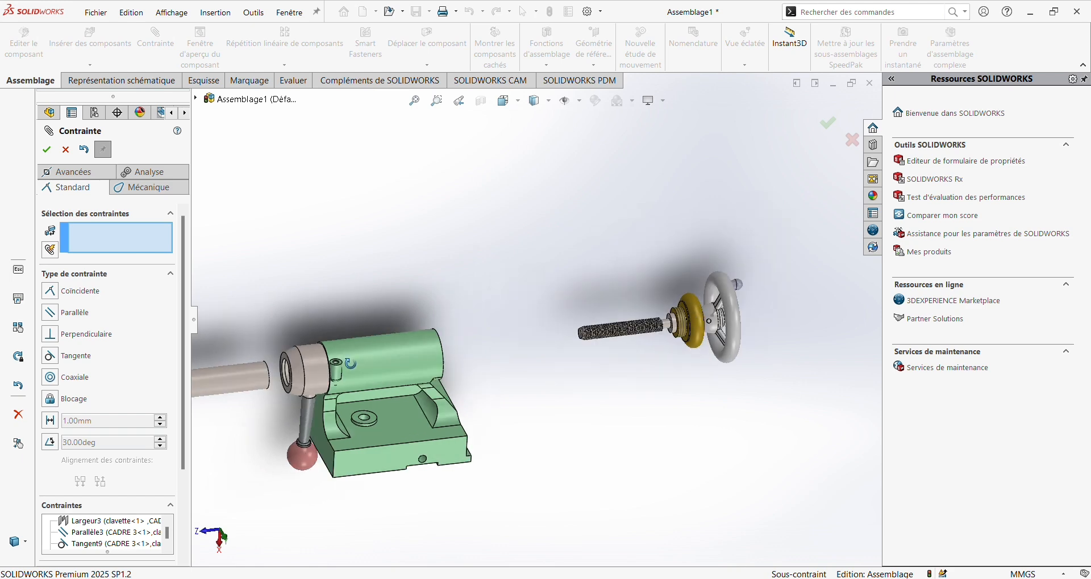
pyautogui.click(254, 376)
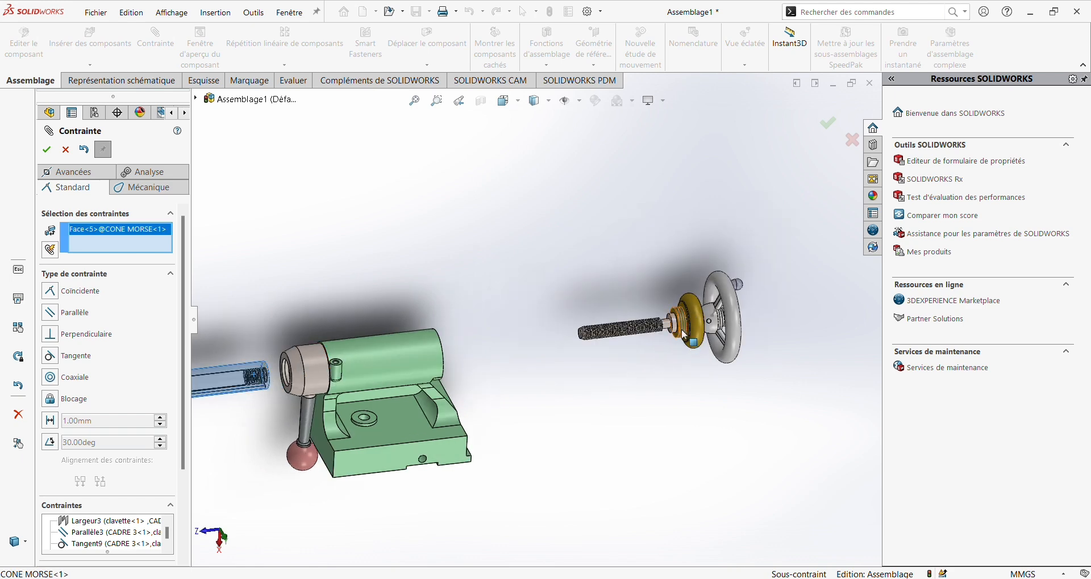
pyautogui.scroll(-3, 677, 333)
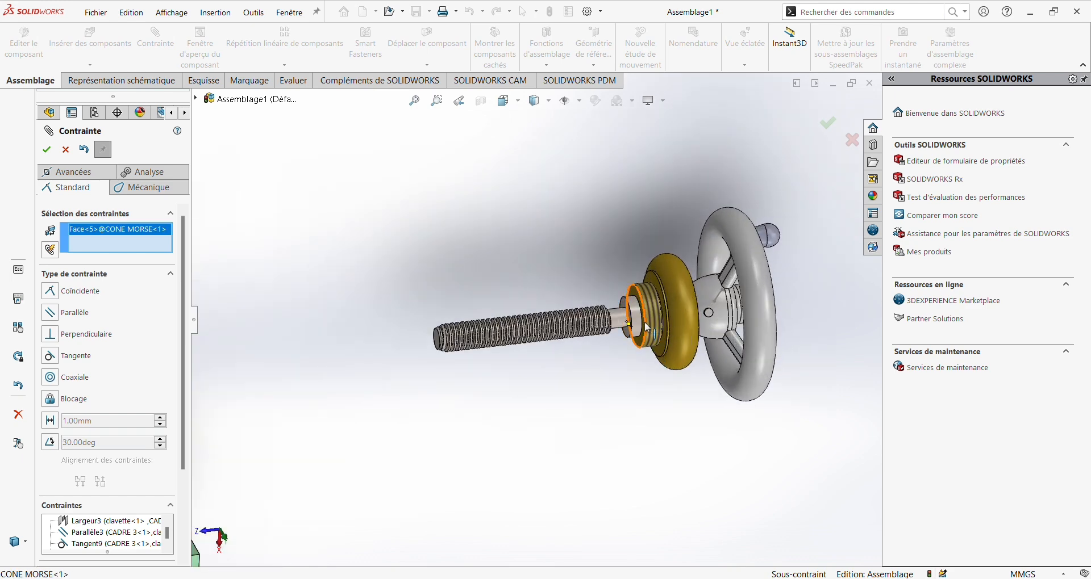
pyautogui.click(640, 328)
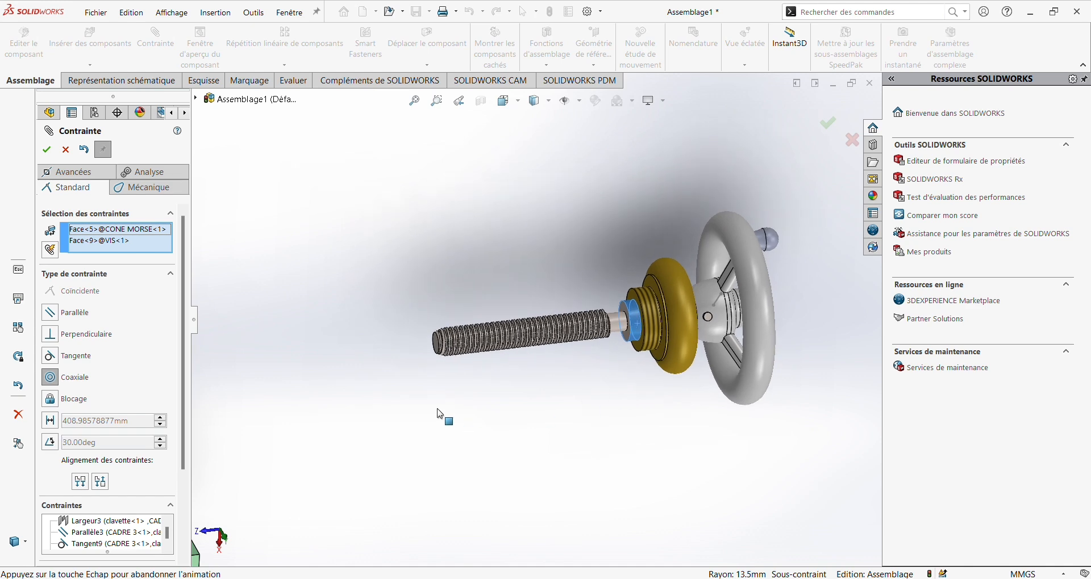
pyautogui.scroll(3, 431, 412)
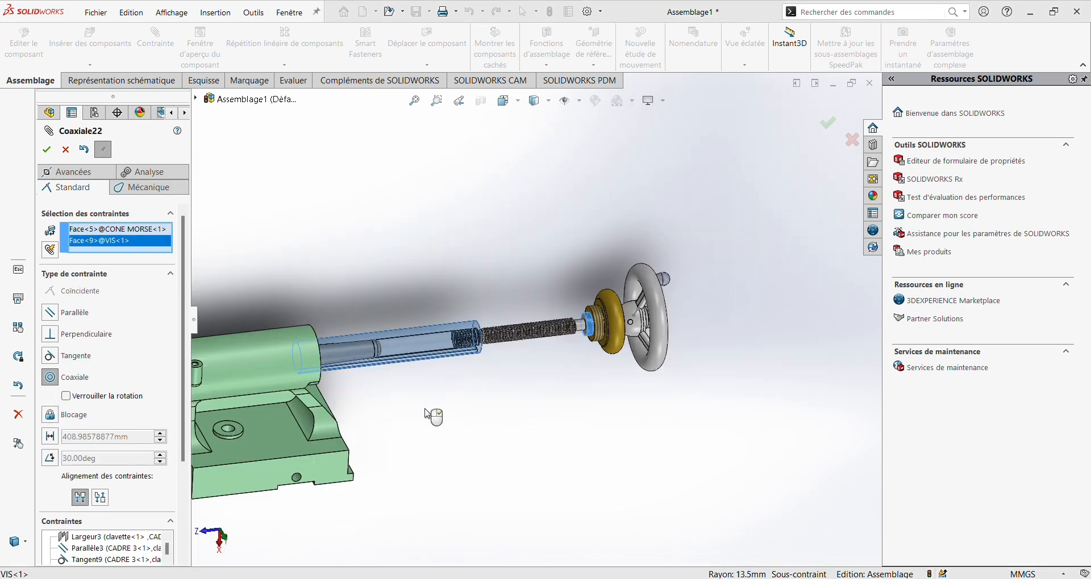
pyautogui.press('Return')
# - Slide CONE MORSE out behind the frame and pull the handwheel with its screw away from it along the common axis
pyautogui.scroll(4, 421, 429)
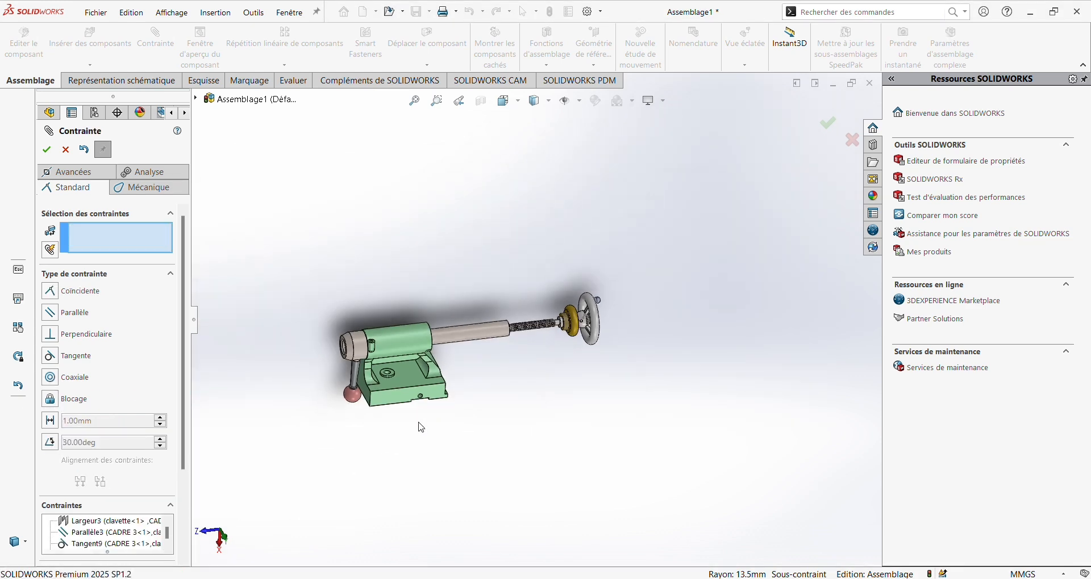
pyautogui.moveTo(480, 345); pyautogui.dragTo(566, 338, button='middle')
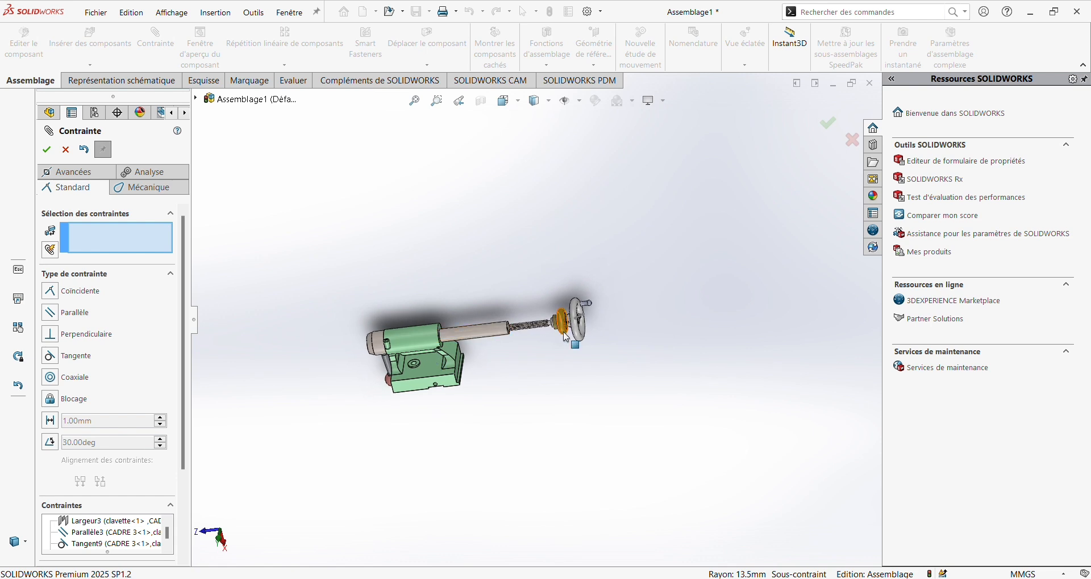
pyautogui.scroll(-4, 513, 309)
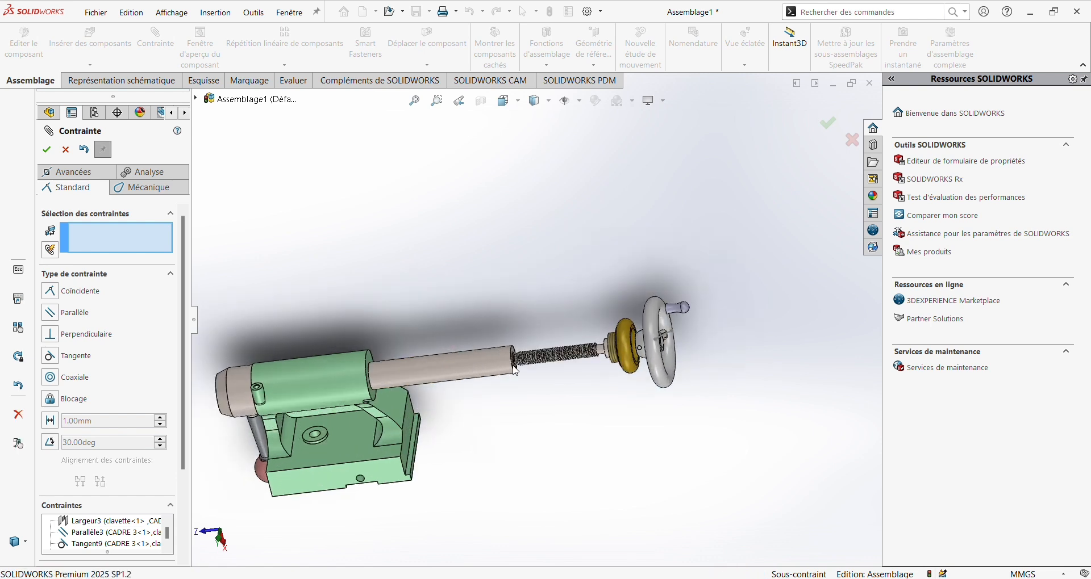
pyautogui.moveTo(515, 371); pyautogui.dragTo(539, 370)
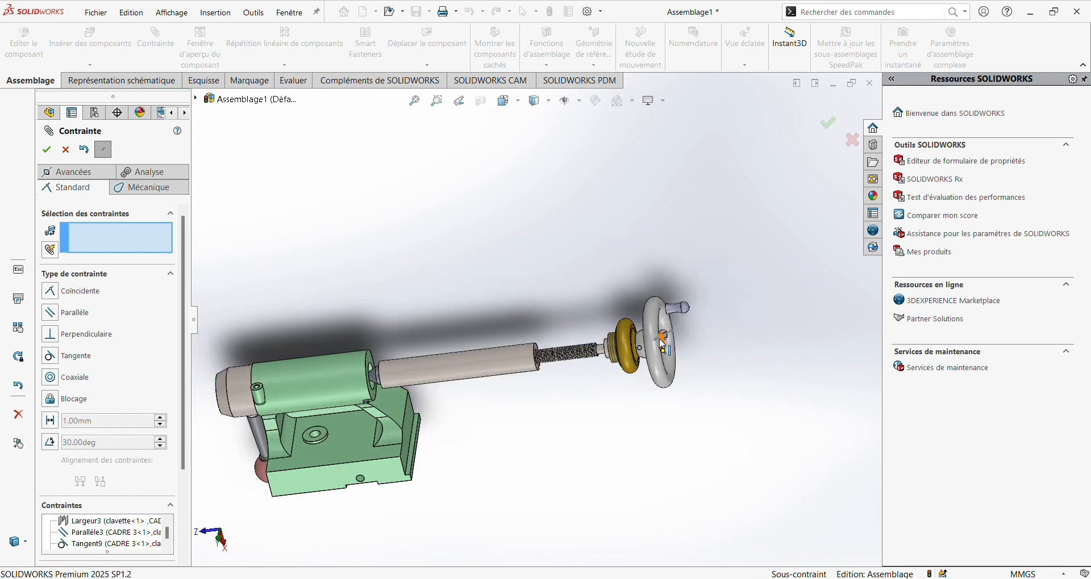
pyautogui.moveTo(649, 353); pyautogui.dragTo(790, 357)
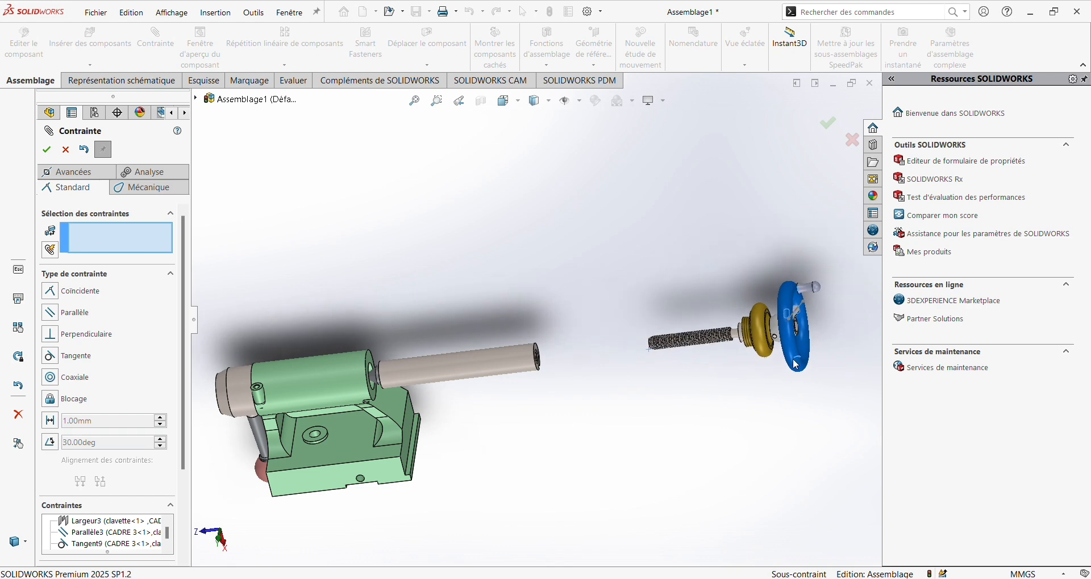
pyautogui.scroll(-4, 684, 386)
pyautogui.scroll(4, 611, 316)
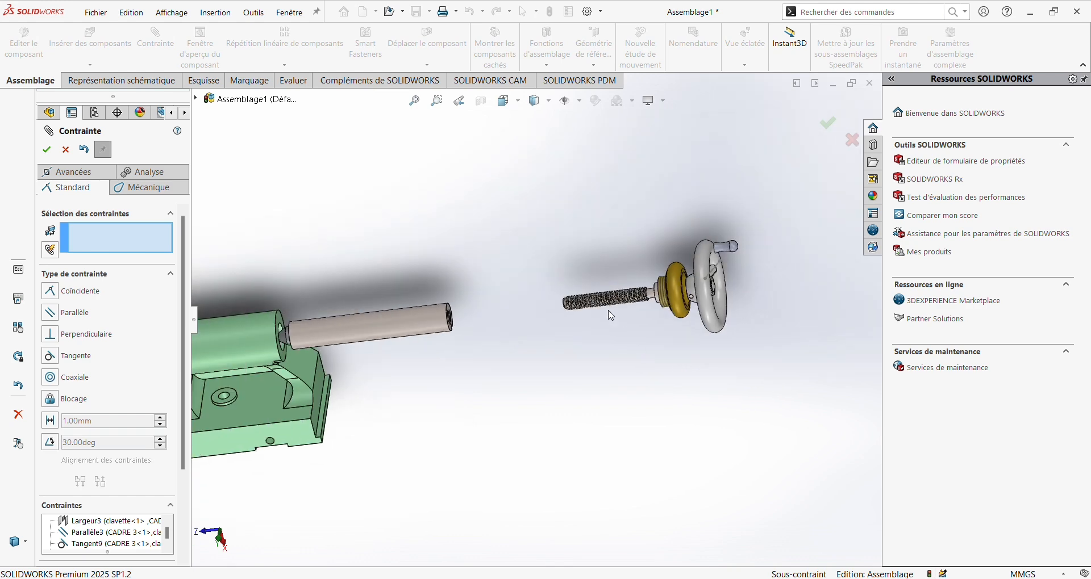
# - Close the mate command, collapse the BOULAN component and expand the assembly's list of mates in the design tree
pyautogui.click(67, 150)
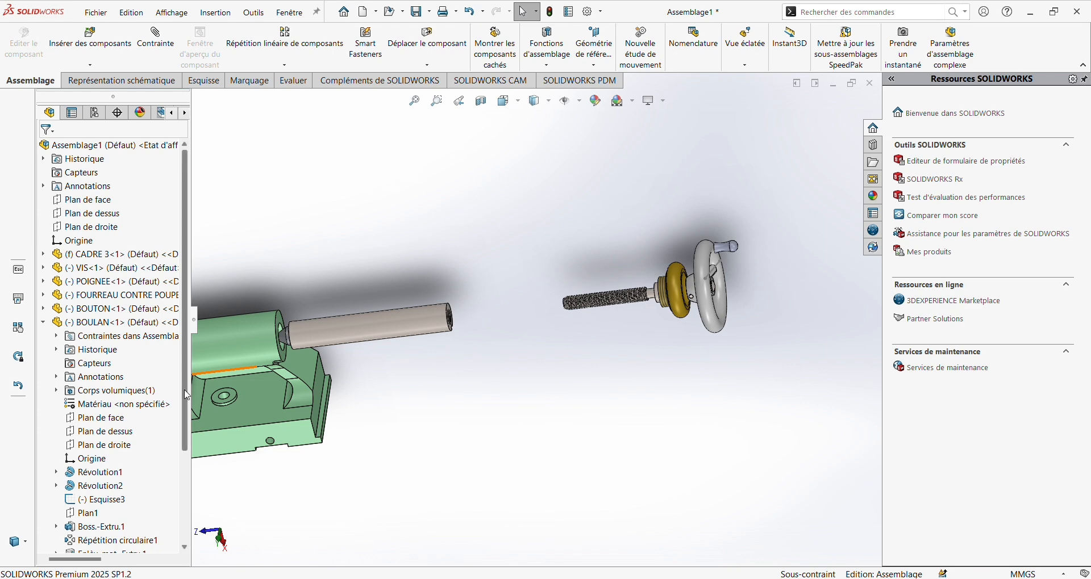
pyautogui.moveTo(189, 416); pyautogui.dragTo(187, 508)
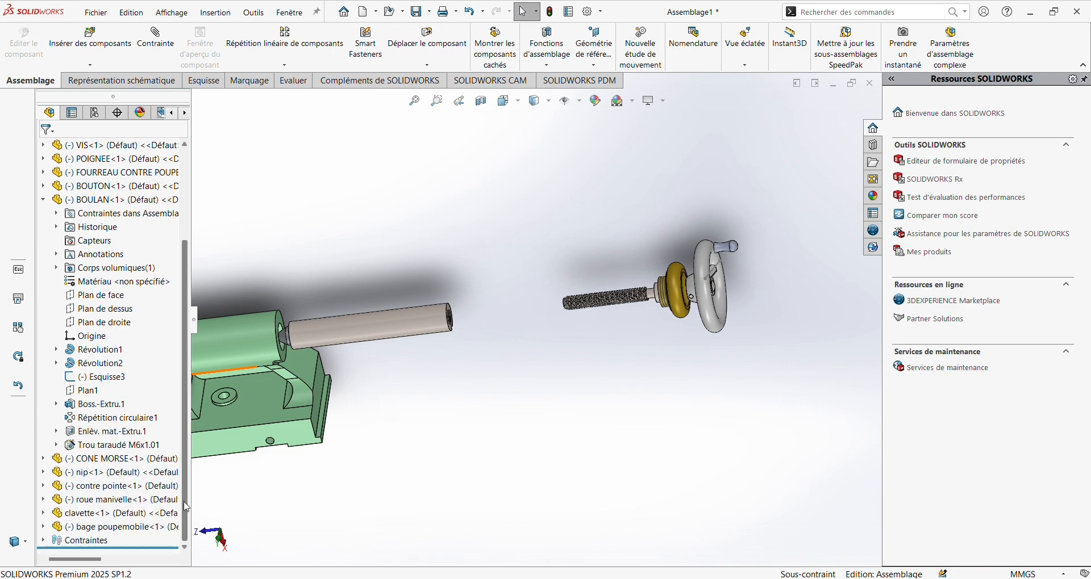
pyautogui.click(43, 200)
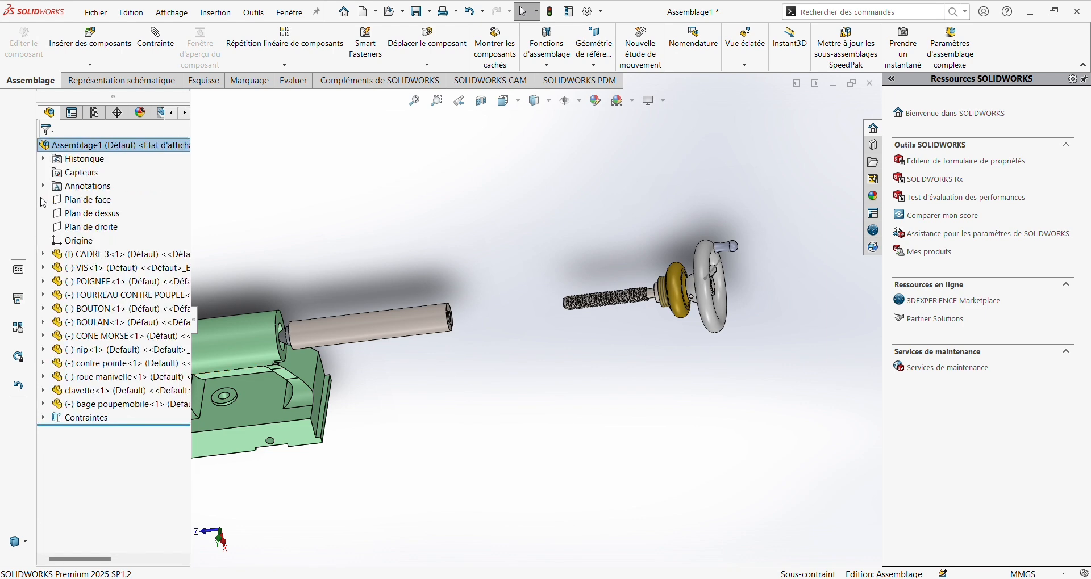
pyautogui.click(44, 418)
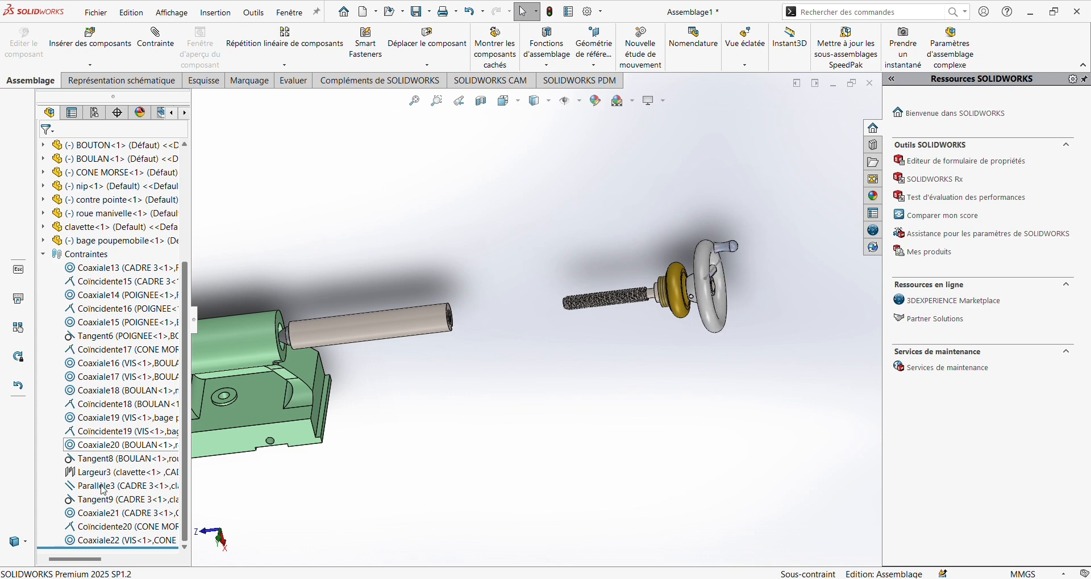
# - Cut the assembly with a section view on Plan de dessus at an offset of -38.00 mm
pyautogui.click(482, 104)
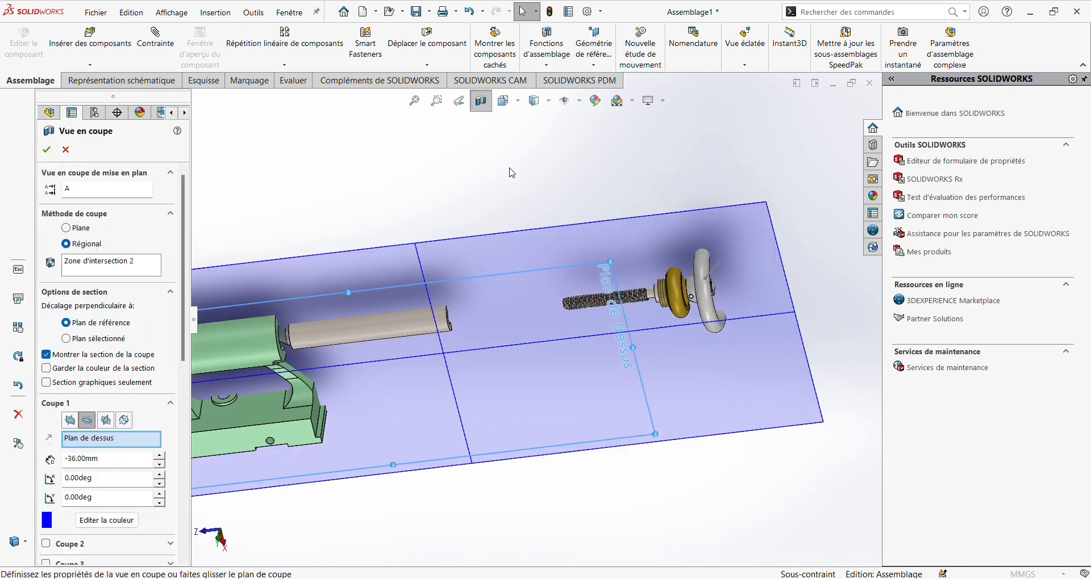
pyautogui.click(70, 423)
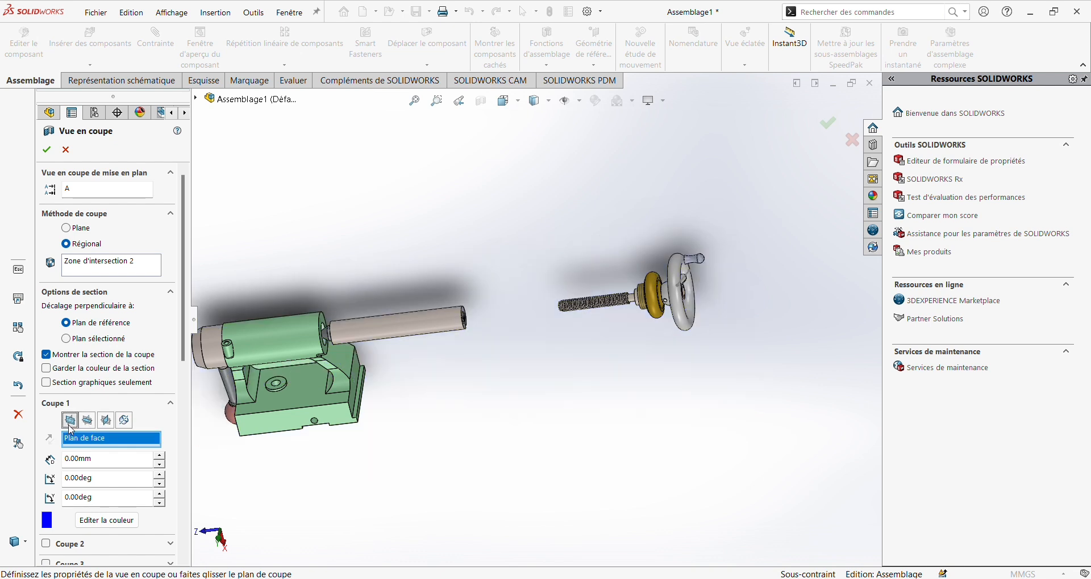
pyautogui.scroll(7, 331, 428)
pyautogui.scroll(-1, 391, 406)
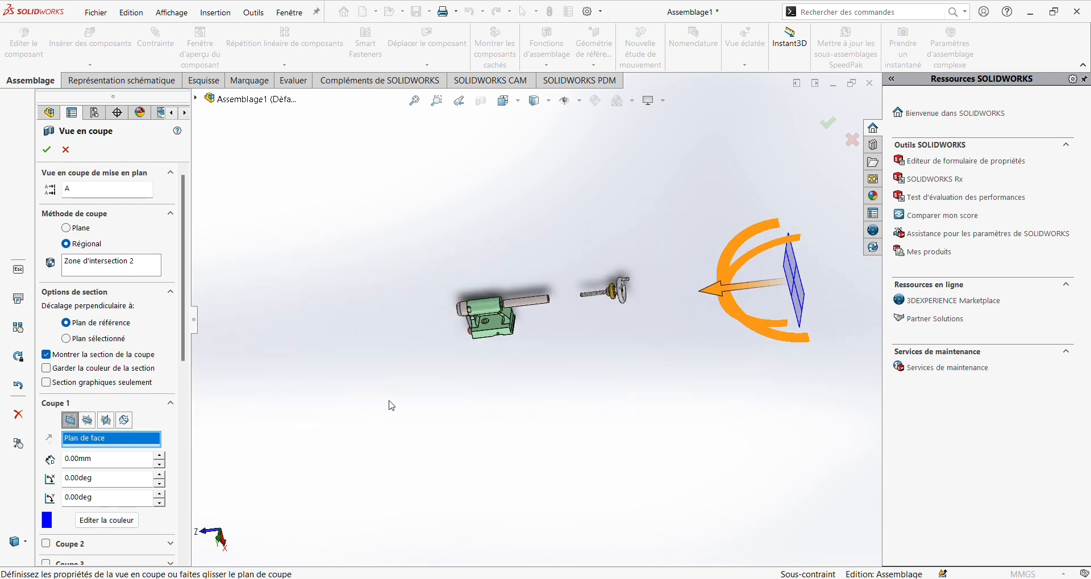
pyautogui.click(87, 421)
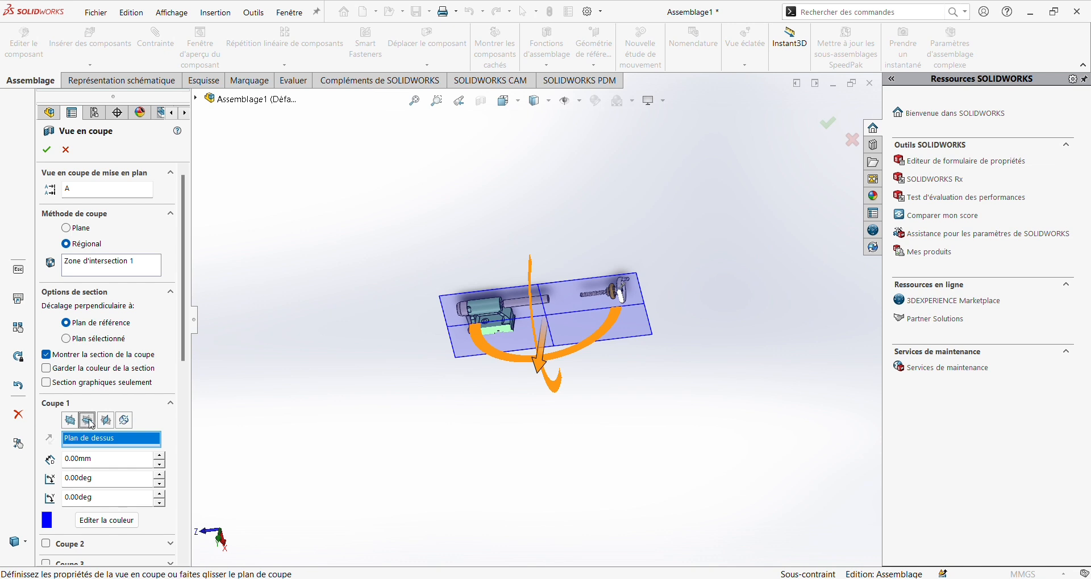
pyautogui.click(106, 421)
pyautogui.moveTo(517, 401); pyautogui.dragTo(455, 384, button='middle')
pyautogui.moveTo(478, 354)
pyautogui.mouseDown()
pyautogui.moveTo(490, 346)
pyautogui.moveTo(486, 354)
pyautogui.mouseUp()
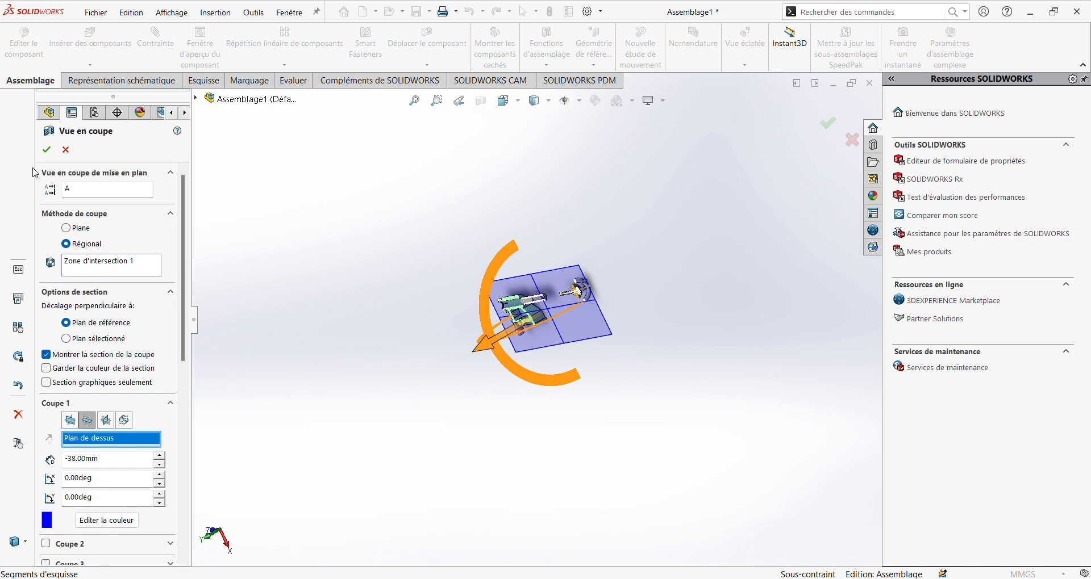
pyautogui.click(47, 149)
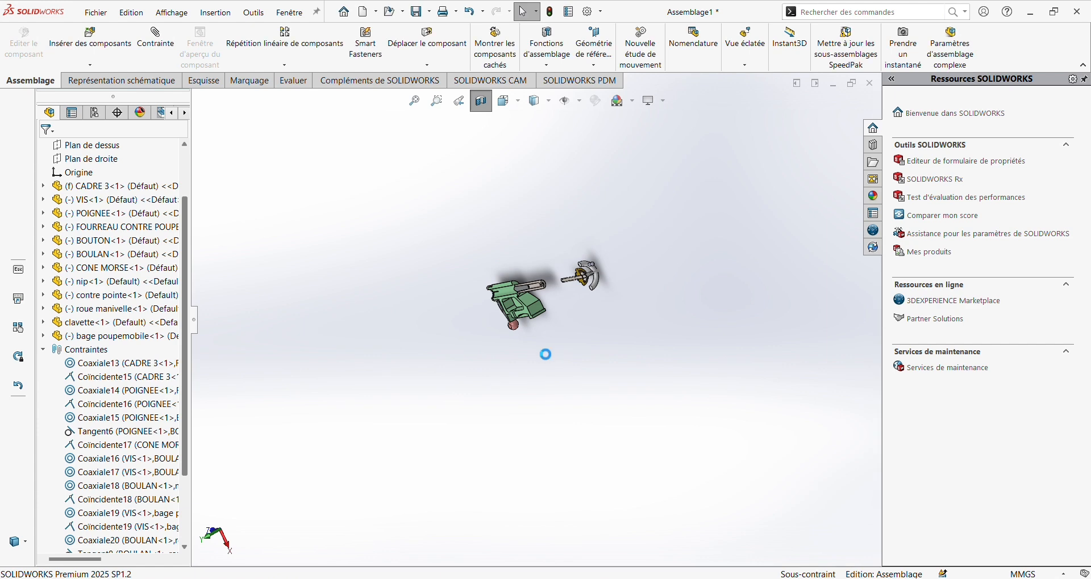
pyautogui.scroll(-10, 567, 289)
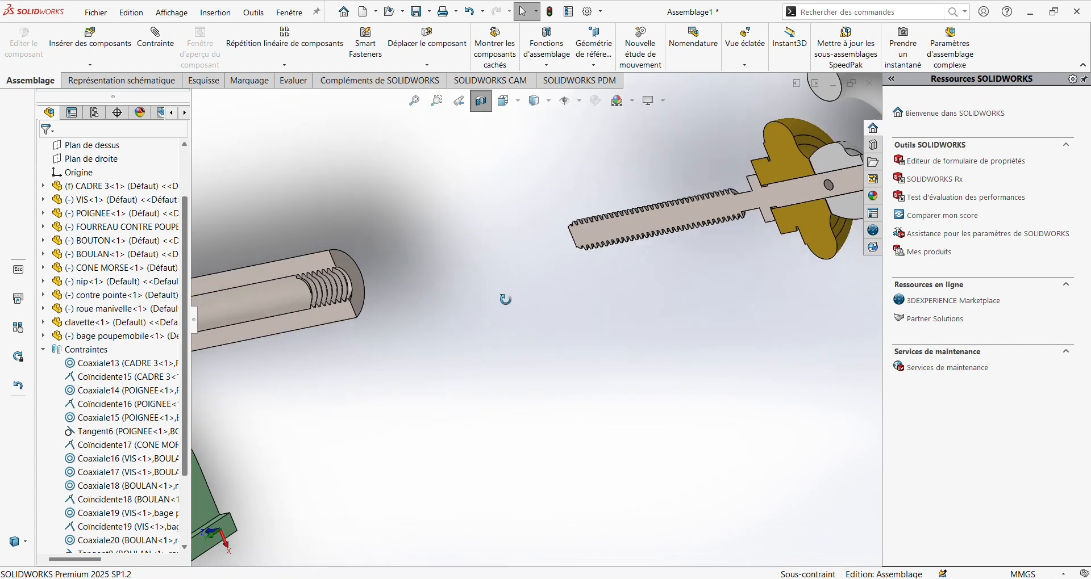
# - Begin a mechanical screw mate at 1.00 mm per revolution and pick the helical thread face inside CONE MORSE
pyautogui.scroll(10, 492, 286)
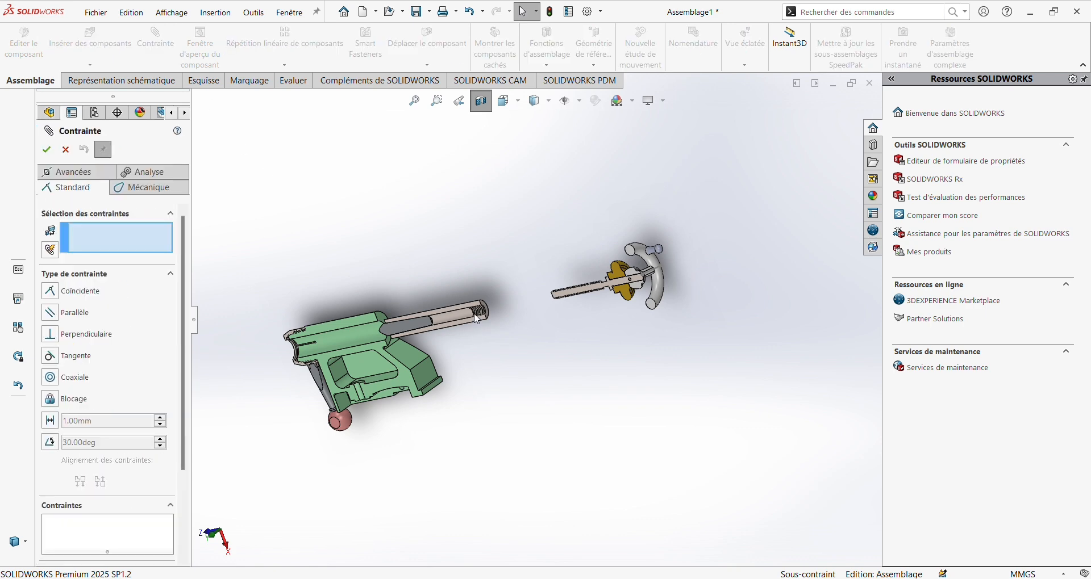
pyautogui.scroll(-6, 480, 318)
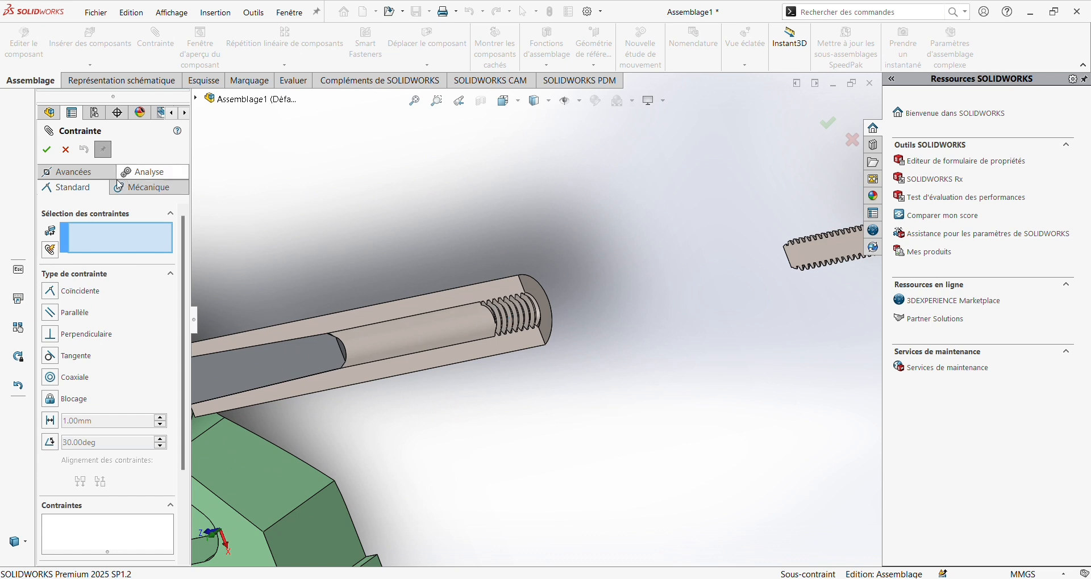
pyautogui.click(152, 190)
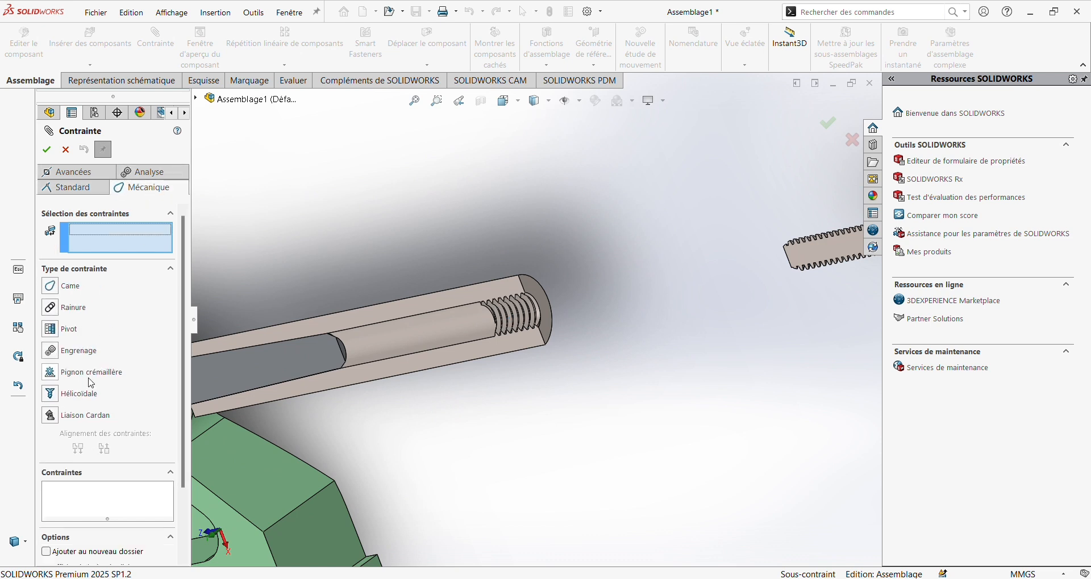
pyautogui.click(80, 395)
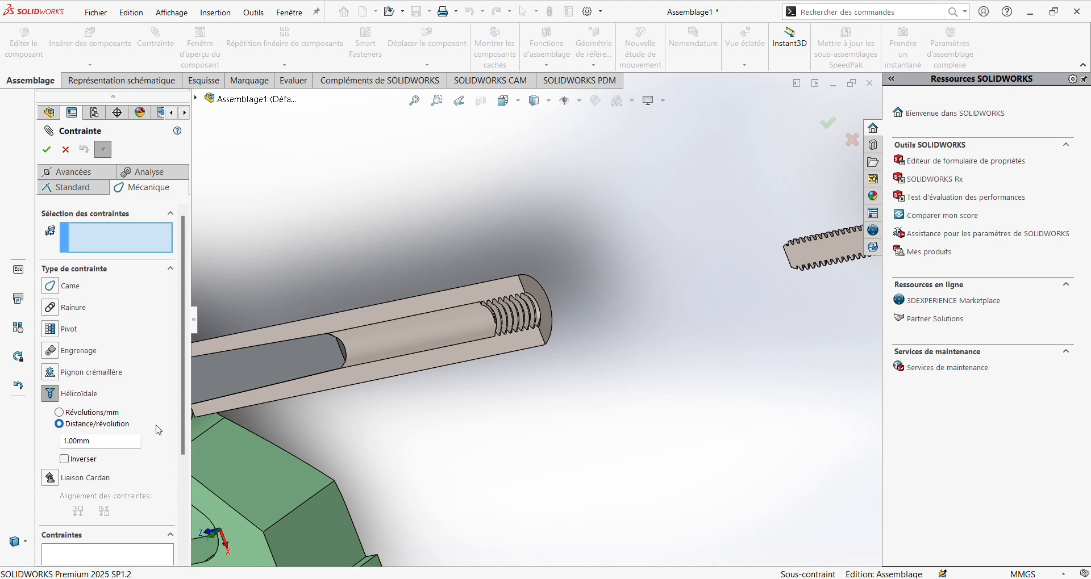
pyautogui.moveTo(186, 422); pyautogui.dragTo(191, 519)
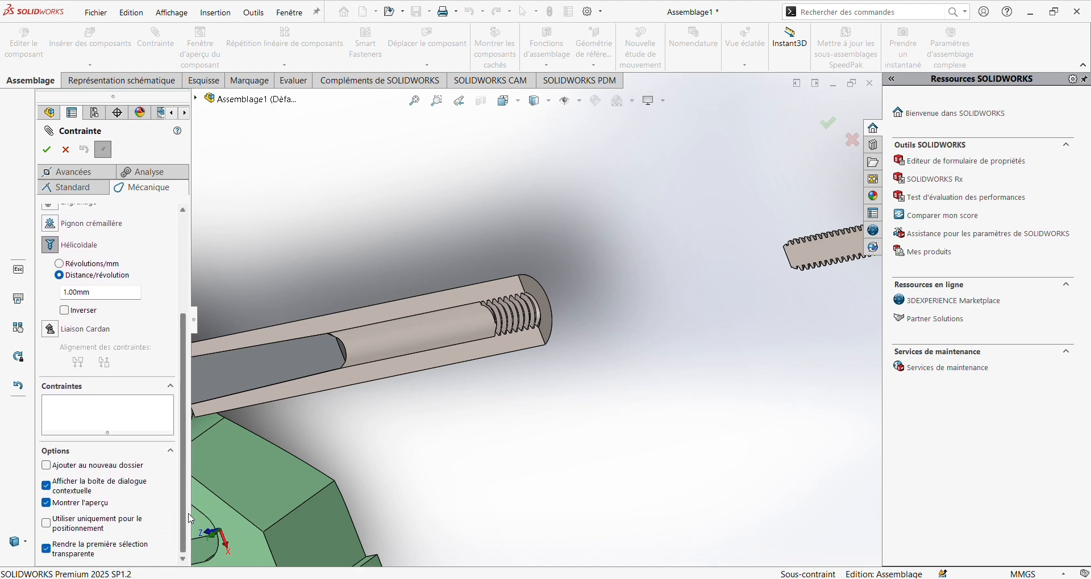
pyautogui.scroll(-5, 551, 312)
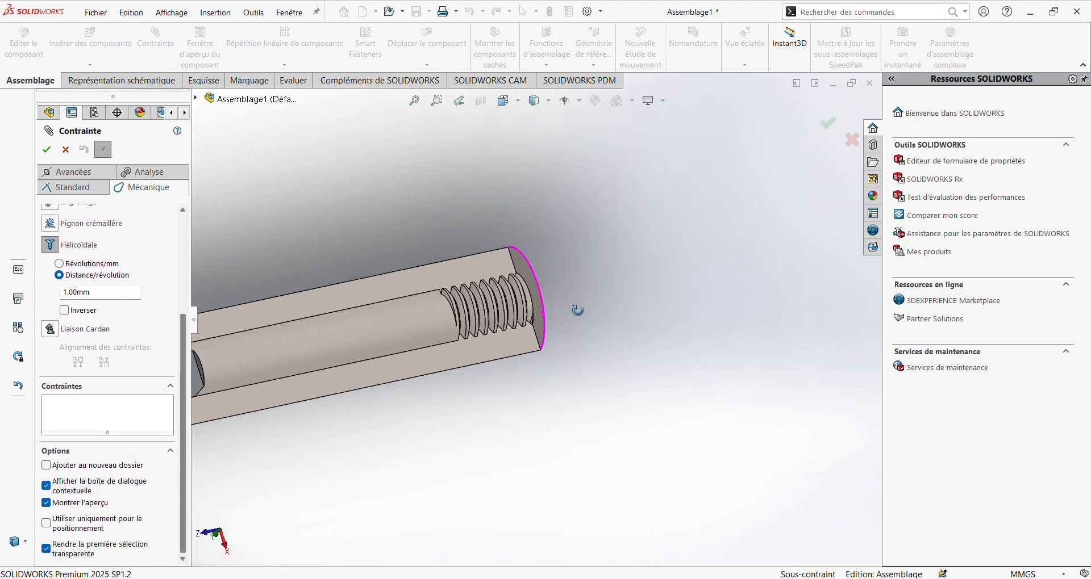
pyautogui.scroll(-8, 523, 348)
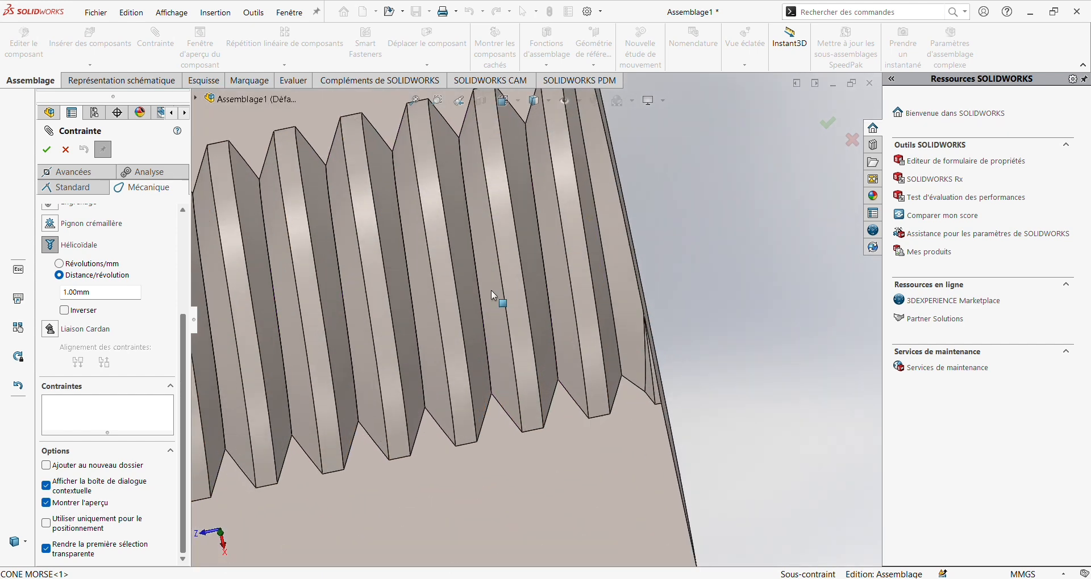
pyautogui.moveTo(491, 291); pyautogui.dragTo(522, 296, button='middle')
pyautogui.click(515, 271)
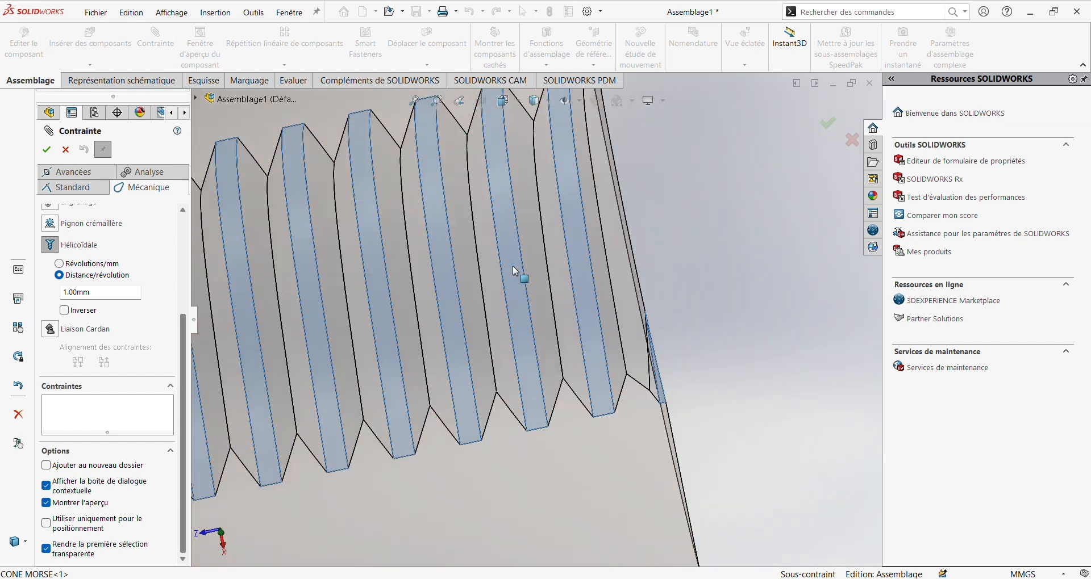
# - Complete the screw mate with the outer helical thread face of VIS and close the mate command
pyautogui.scroll(10, 527, 287)
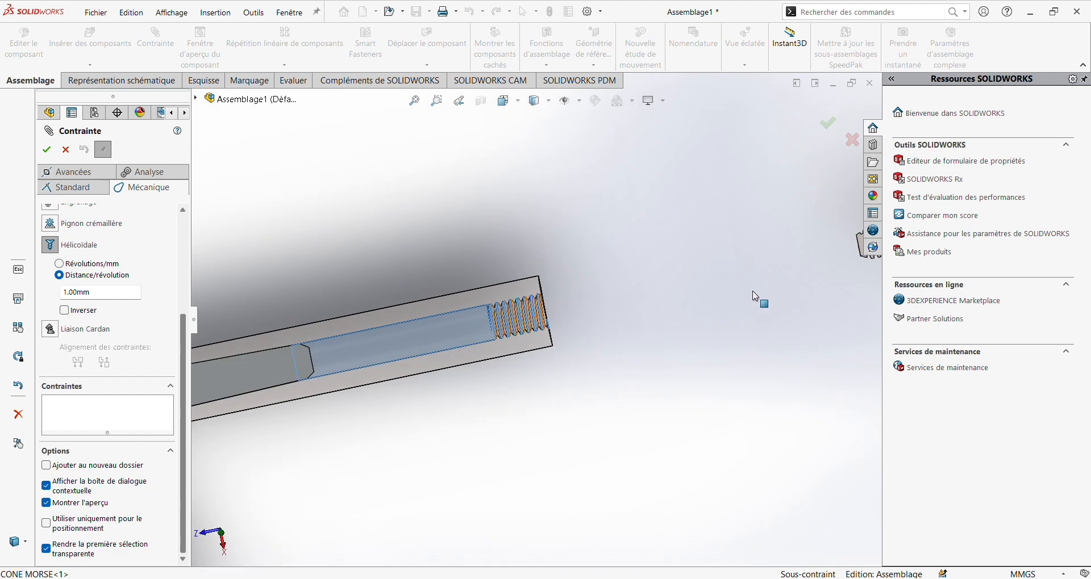
pyautogui.scroll(-3, 740, 270)
pyautogui.moveTo(732, 267); pyautogui.dragTo(646, 311, button='middle')
pyautogui.scroll(-6, 372, 434)
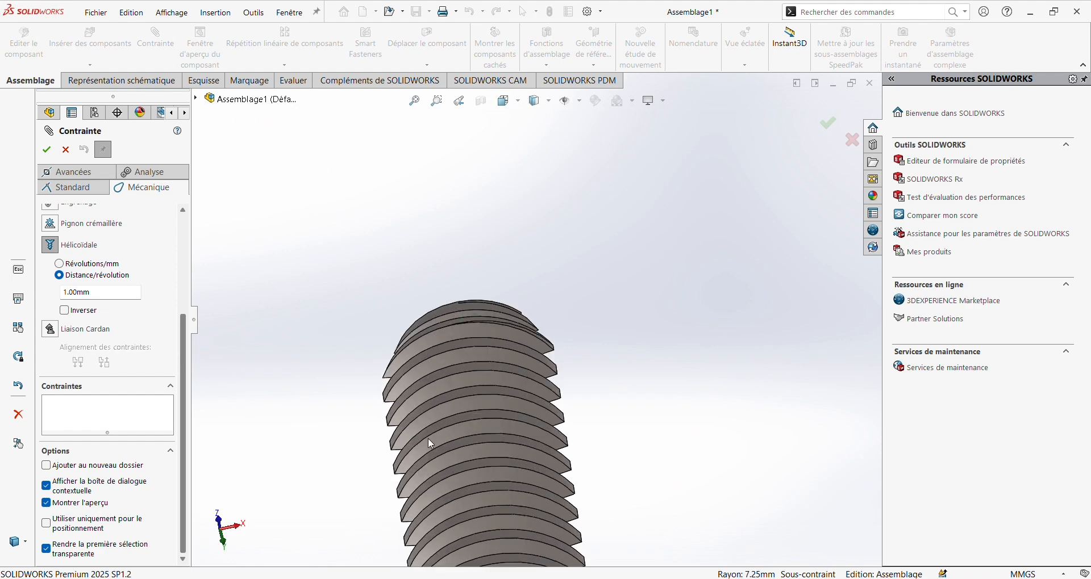
pyautogui.moveTo(465, 403); pyautogui.dragTo(494, 454, button='middle')
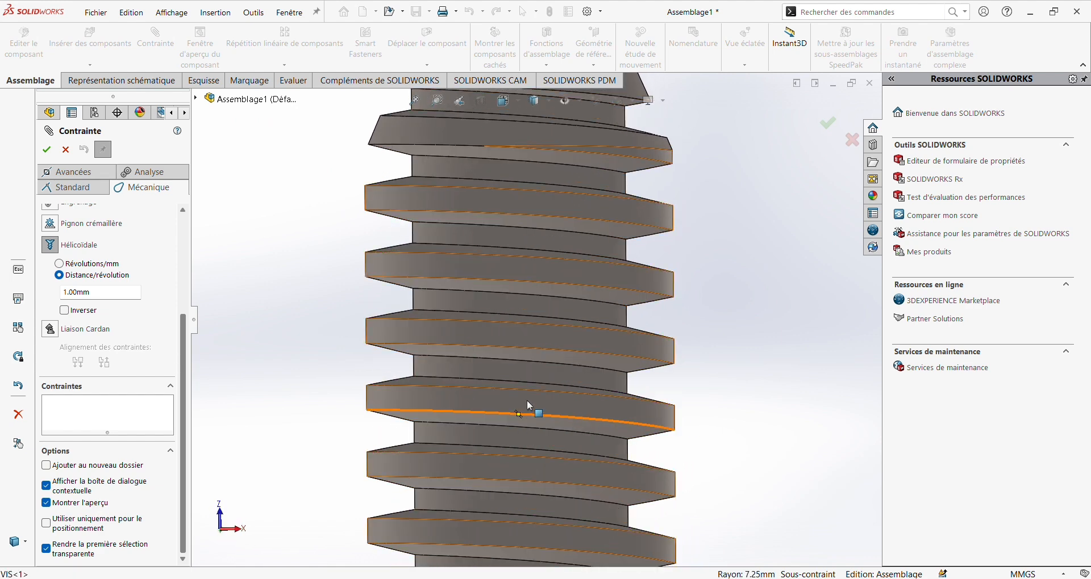
pyautogui.click(529, 406)
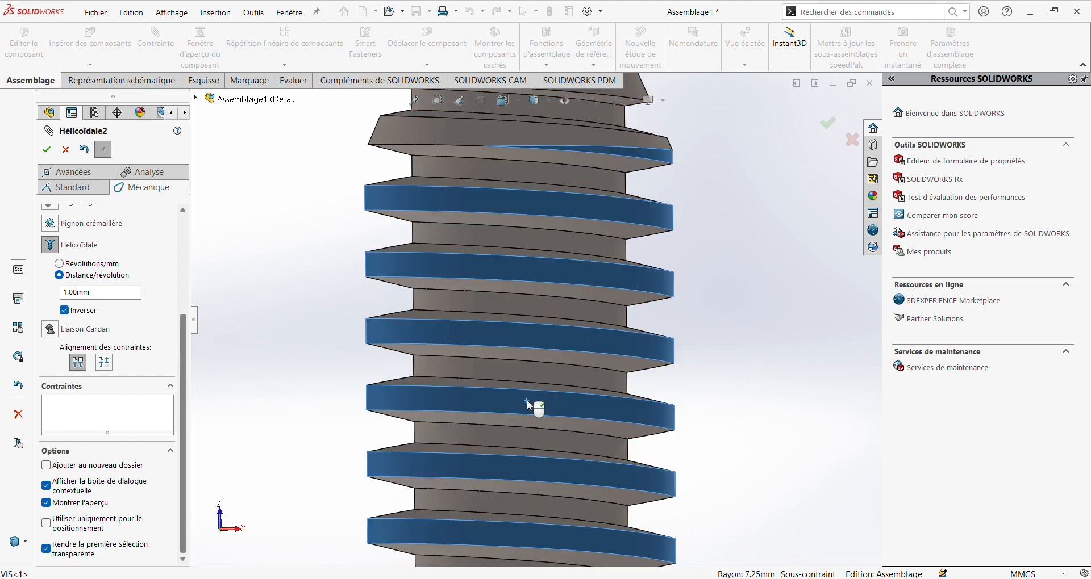
pyautogui.click(46, 150)
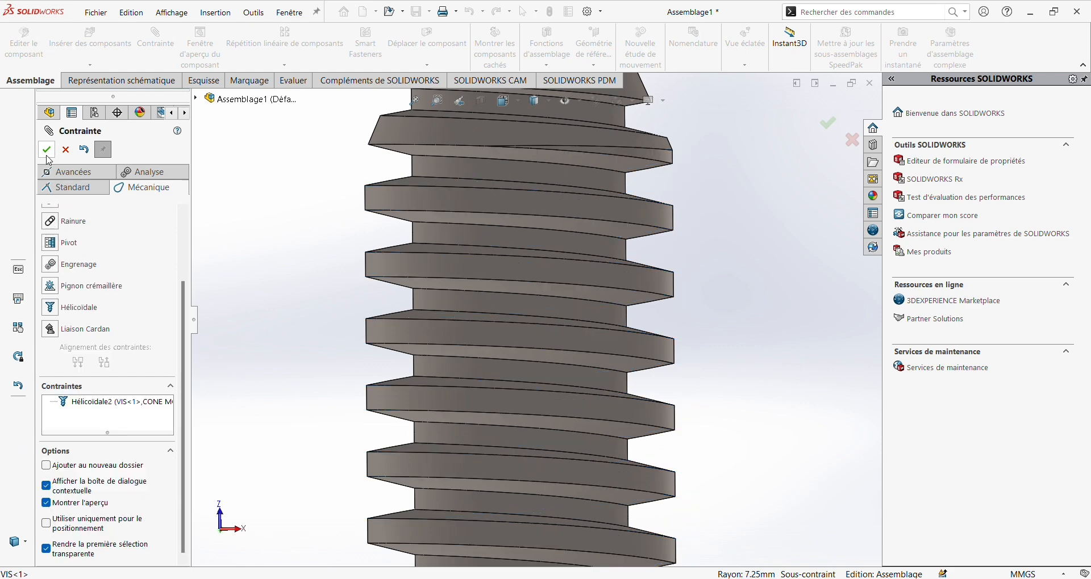
pyautogui.click(47, 155)
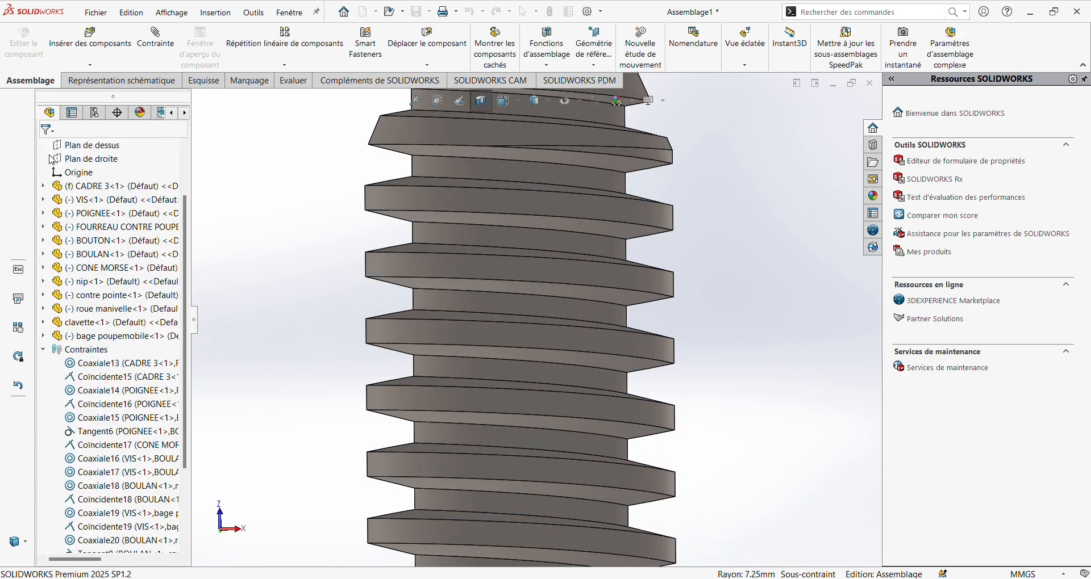
# - Turn off the section view to show the whole assembly
pyautogui.scroll(3, 413, 233)
pyautogui.moveTo(413, 233); pyautogui.dragTo(452, 190, button='middle')
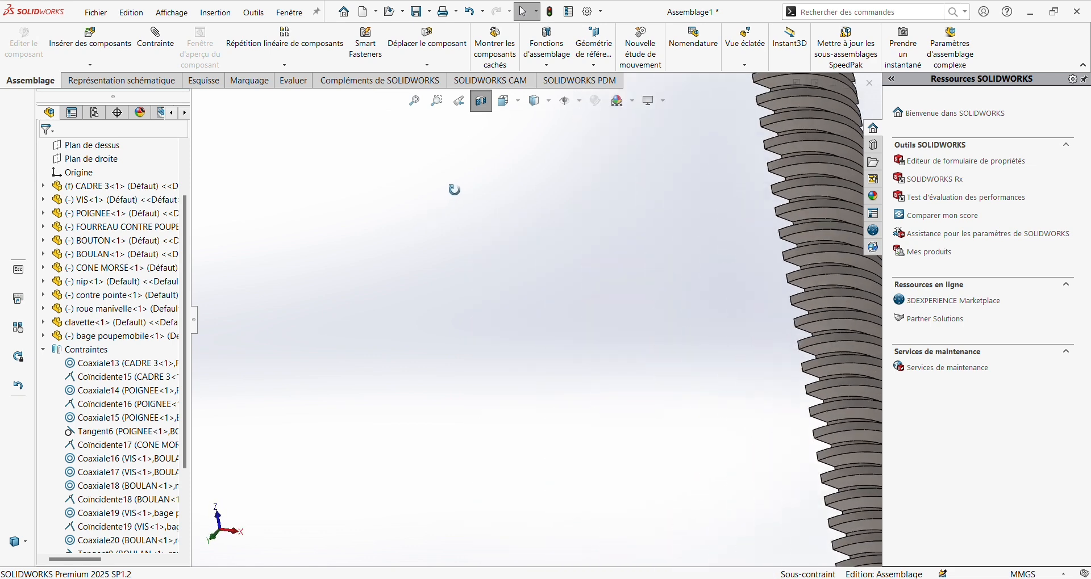
pyautogui.scroll(12, 524, 290)
pyautogui.moveTo(513, 247); pyautogui.dragTo(500, 109, button='middle')
pyautogui.click(476, 107)
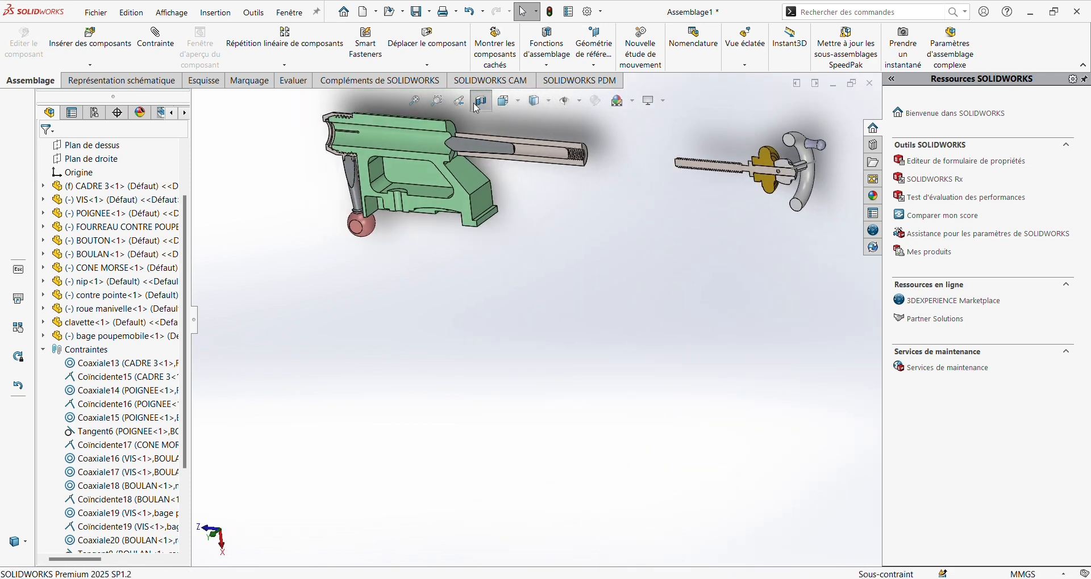
# - Slide CONE MORSE through the frame's bore until it projects in front of the lever collar and VIS enters the rear of the frame
pyautogui.scroll(2, 532, 197)
pyautogui.moveTo(538, 234); pyautogui.dragTo(596, 231, button='middle')
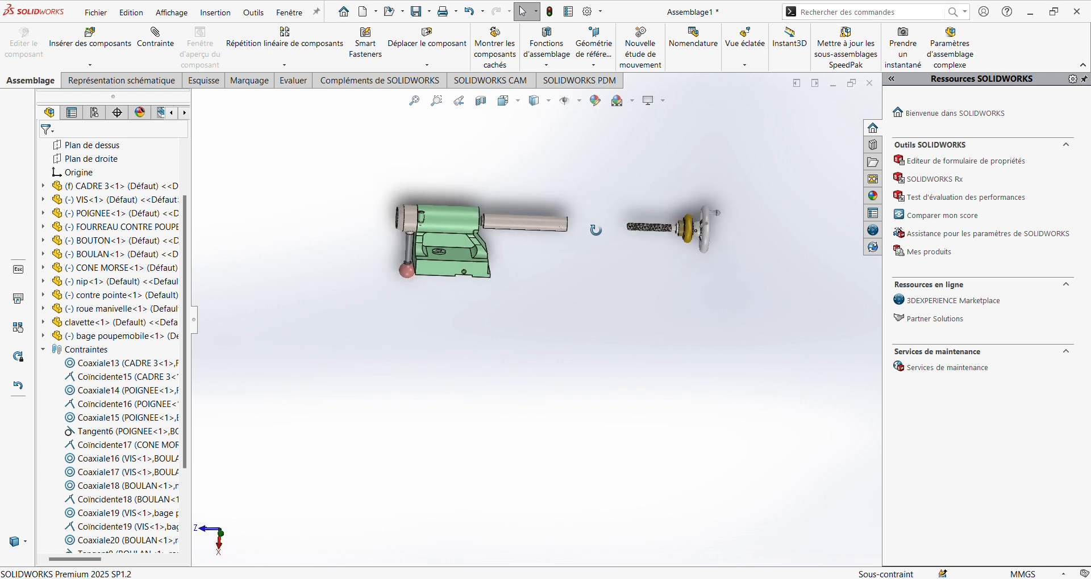
pyautogui.click(500, 223)
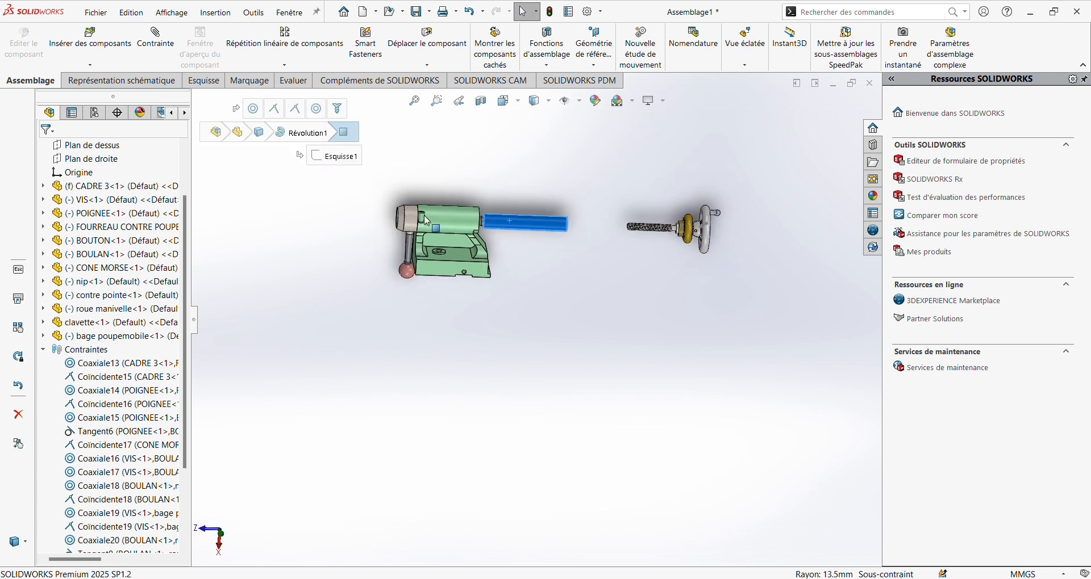
pyautogui.moveTo(427, 220); pyautogui.dragTo(310, 213)
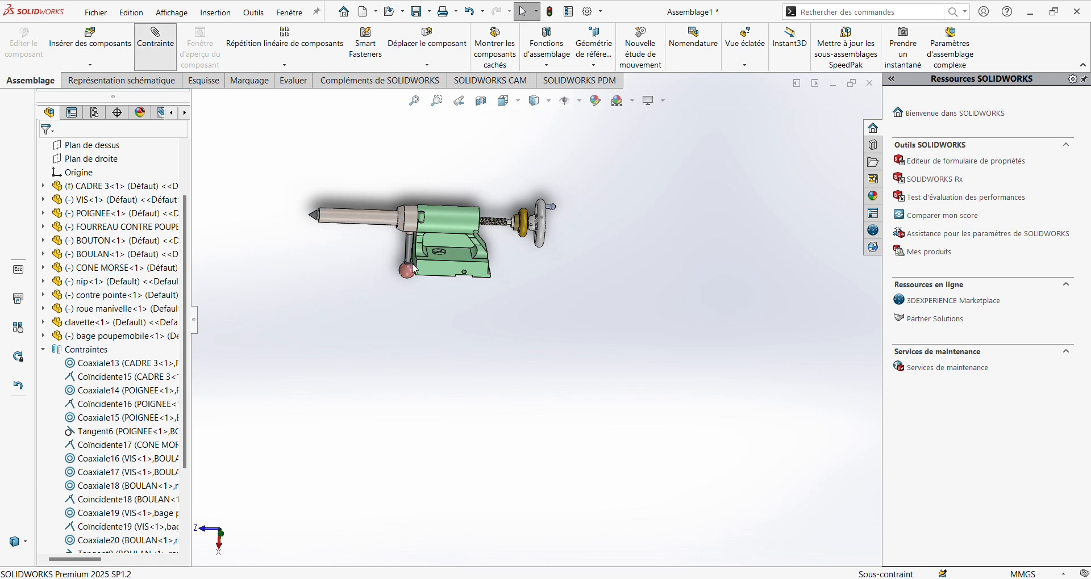
# - Add a coincident mate between the flat shoulder face of bage poupemobile and the rear annular face of CADRE 3
pyautogui.scroll(-5, 523, 230)
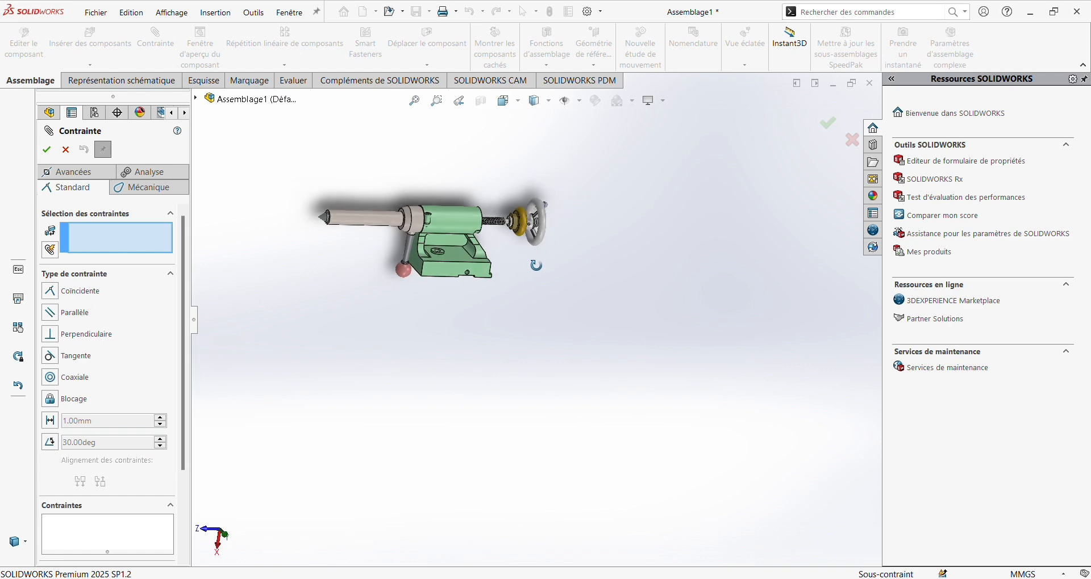
pyautogui.scroll(-8, 522, 230)
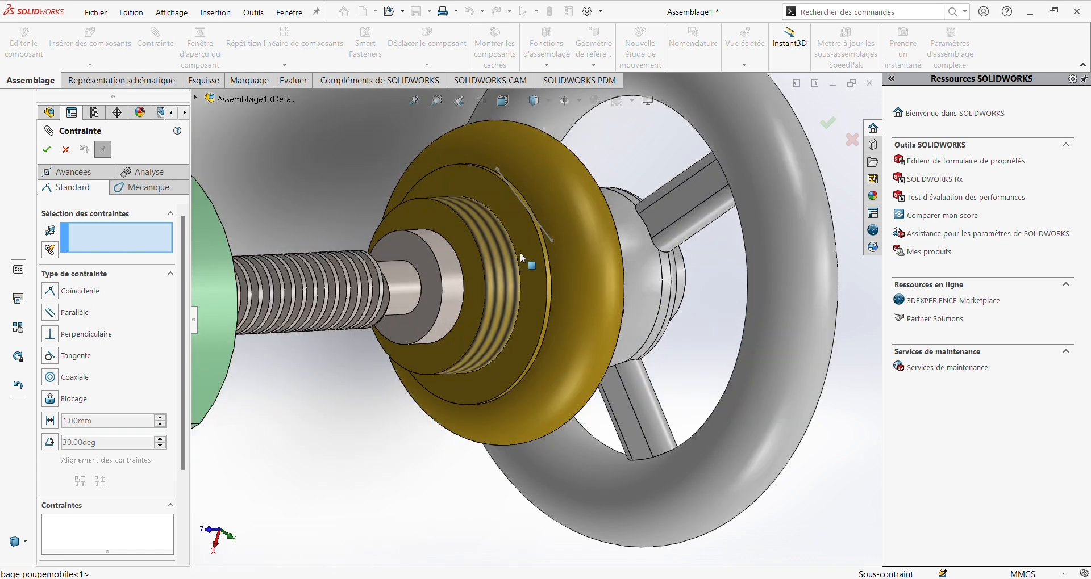
pyautogui.click(525, 251)
pyautogui.moveTo(510, 250); pyautogui.dragTo(250, 267, button='middle')
pyautogui.scroll(3, 228, 333)
pyautogui.scroll(-2, 258, 328)
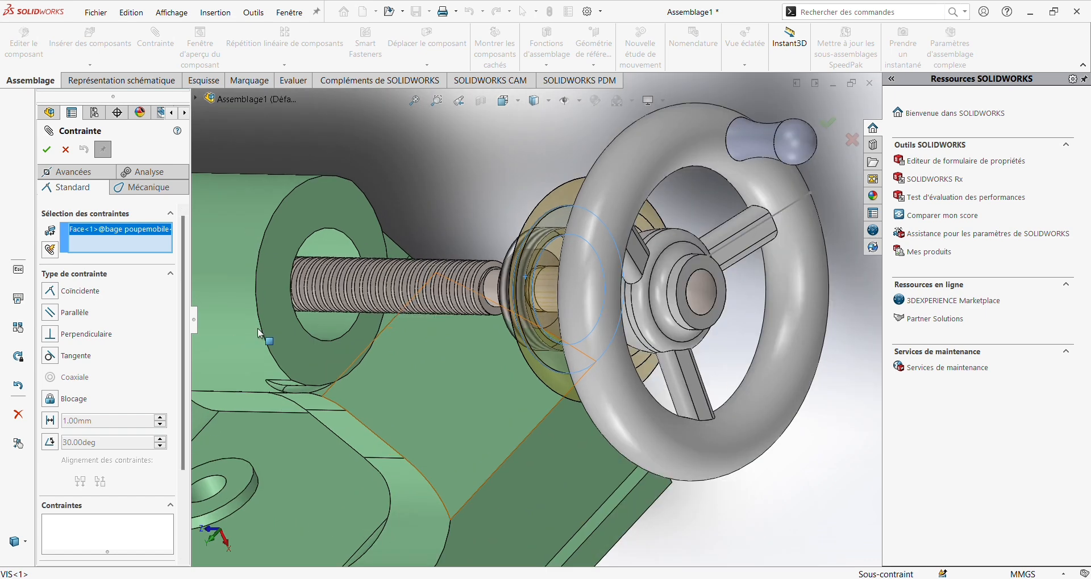
pyautogui.click(302, 305)
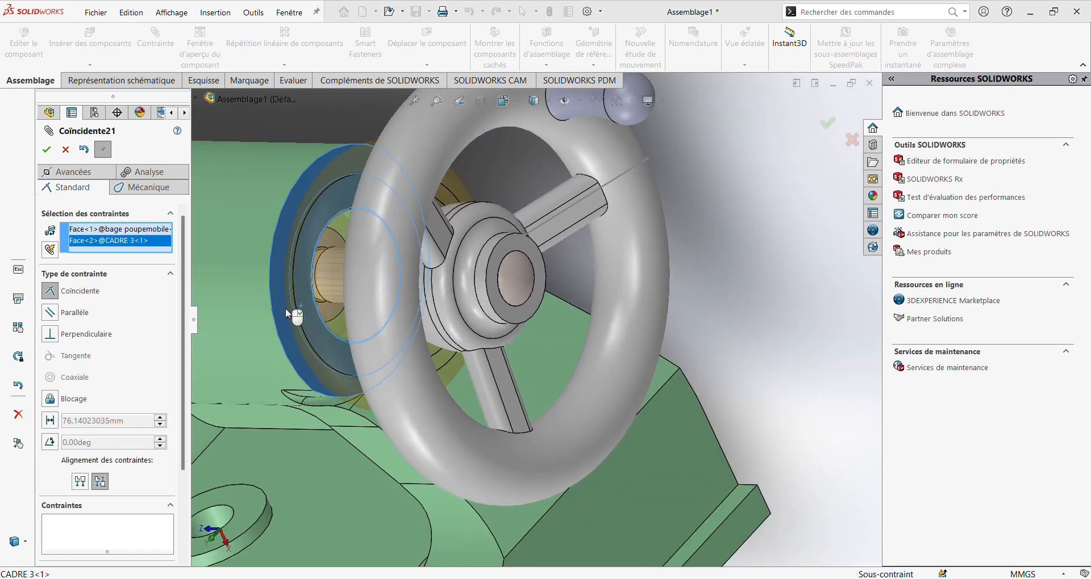
pyautogui.click(47, 149)
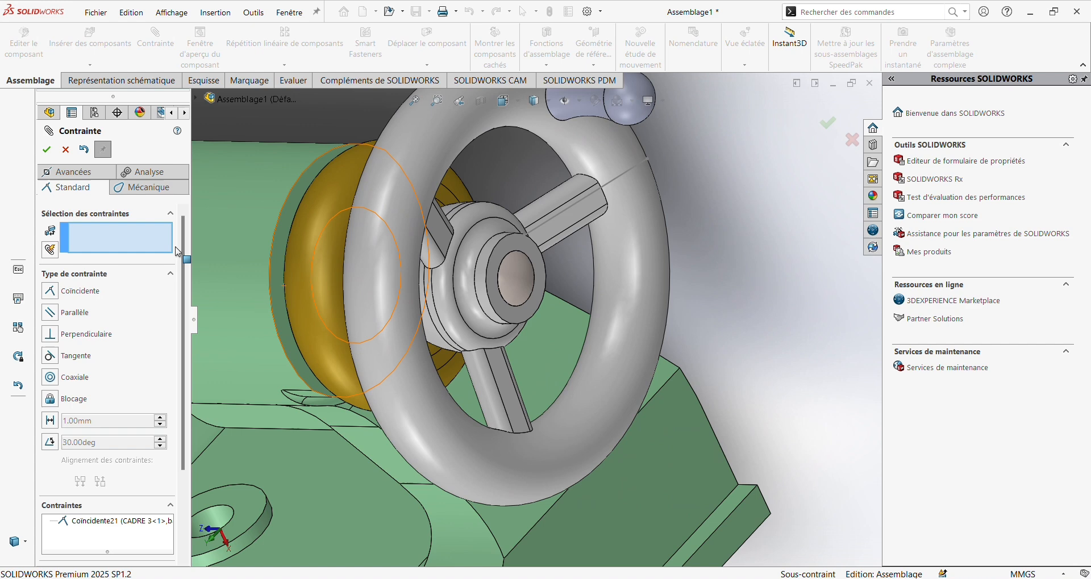
pyautogui.click(65, 149)
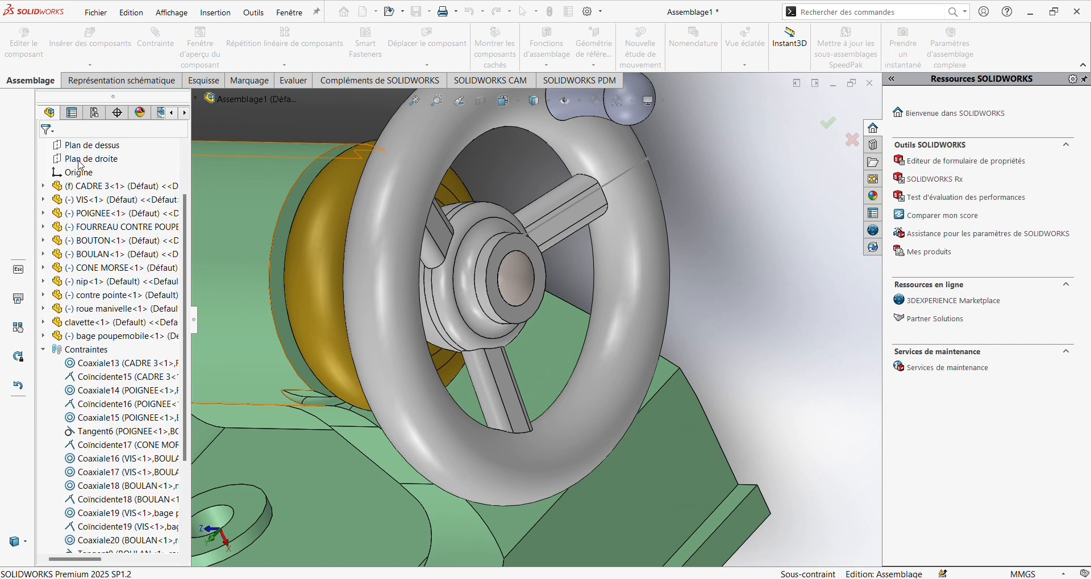
# - Slide CONE MORSE back along its axis into the frame's bore, leaving its tip projecting in front of the lever collar
pyautogui.scroll(6, 438, 341)
pyautogui.moveTo(414, 349); pyautogui.dragTo(299, 355, button='middle')
pyautogui.click(366, 325)
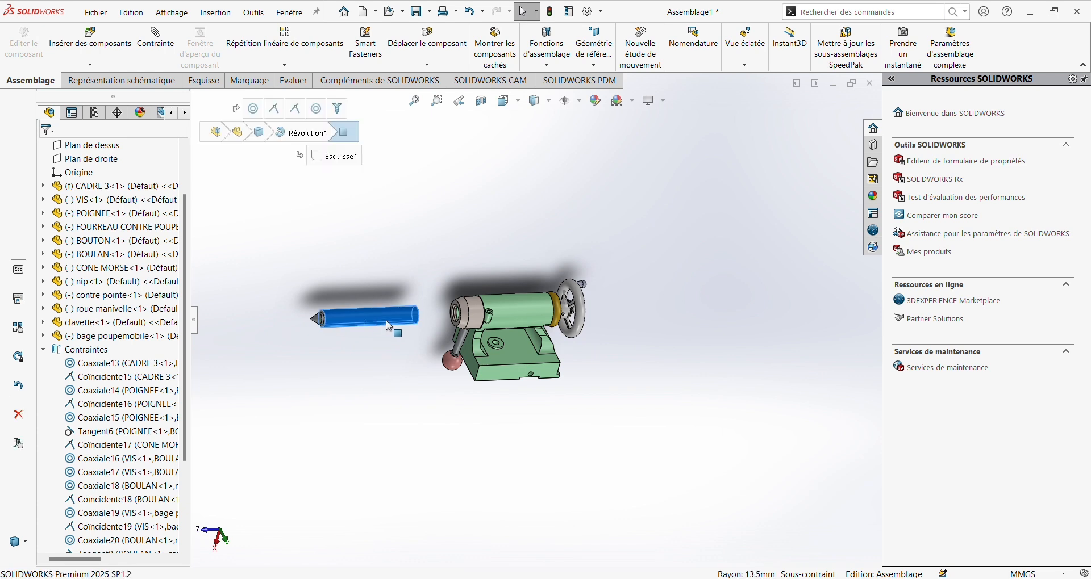
pyautogui.moveTo(366, 325); pyautogui.dragTo(482, 318)
pyautogui.click(459, 391)
# - Examine the assembled tailstock from the side, from the cone tip to the handwheel
pyautogui.scroll(1, 459, 392)
pyautogui.moveTo(458, 391); pyautogui.dragTo(409, 373, button='middle')
pyautogui.scroll(-3, 736, 302)
pyautogui.moveTo(522, 350); pyautogui.dragTo(474, 326, button='middle')
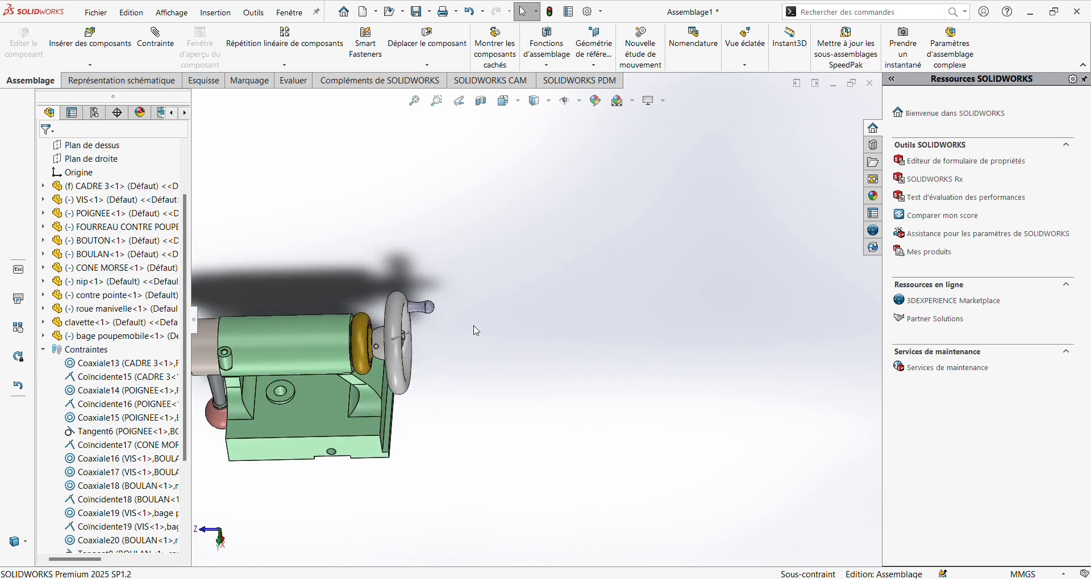
pyautogui.scroll(-3, 466, 326)
pyautogui.scroll(5, 434, 324)
pyautogui.scroll(-3, 408, 324)
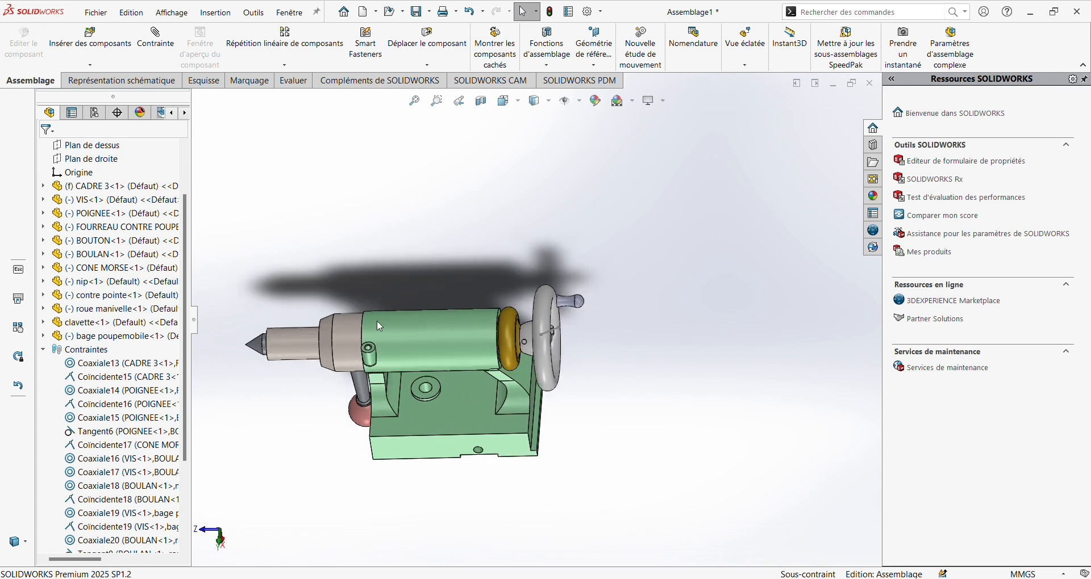
# - Push CONE MORSE back along its axis into the frame's bore, leaving only its tip projecting in front of the lever collar
pyautogui.click(292, 342)
pyautogui.moveTo(299, 339); pyautogui.dragTo(350, 348)
pyautogui.press('Escape')
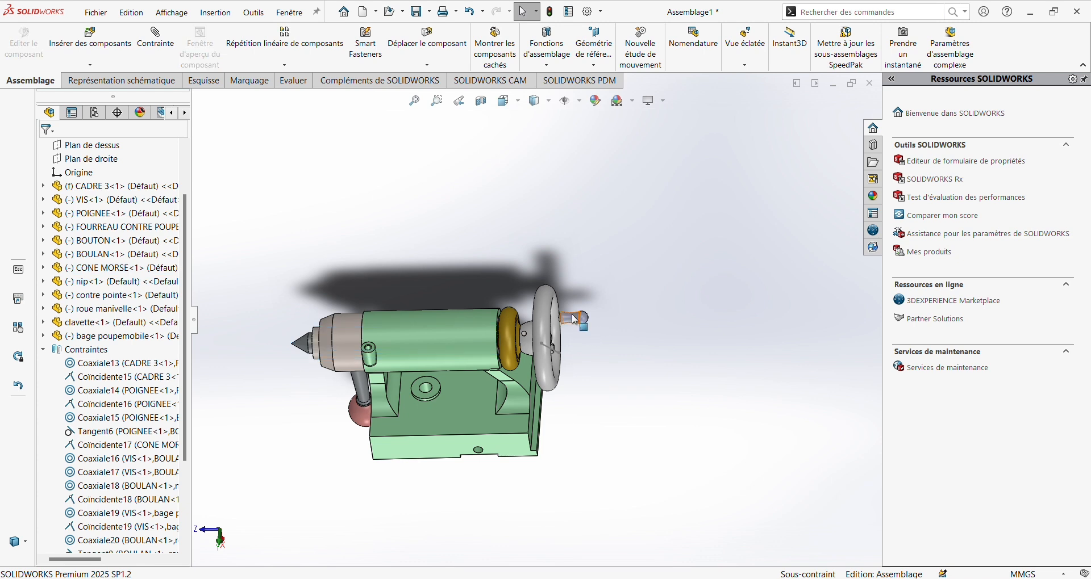
# - Rotate the handwheel about the screw axis by its crank grip and collapse the Contraintes folder in the assembly tree
pyautogui.moveTo(575, 318); pyautogui.dragTo(591, 385)
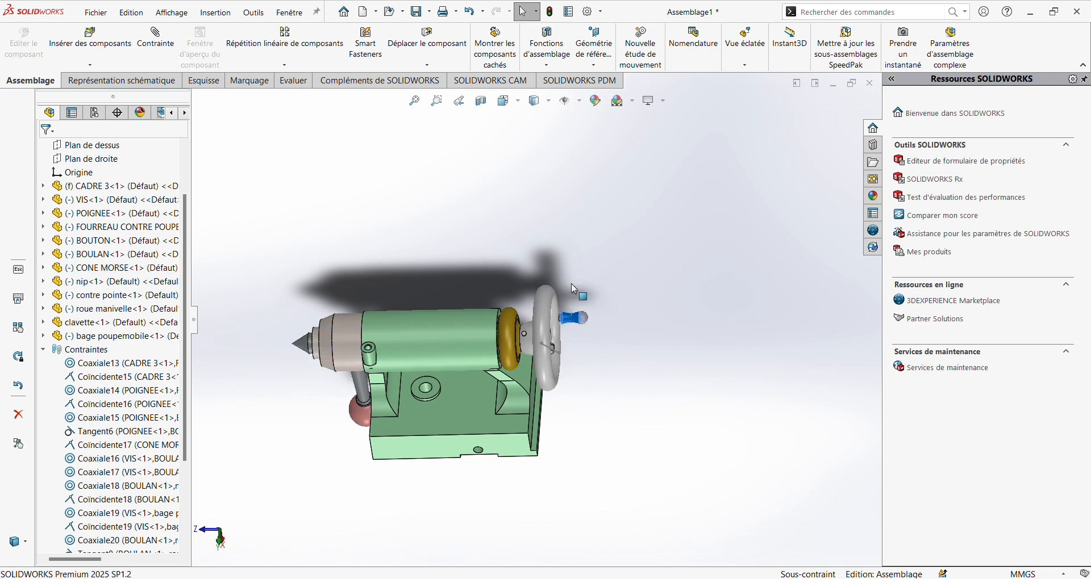
pyautogui.moveTo(621, 387); pyautogui.dragTo(600, 377, button='middle')
pyautogui.click(567, 312)
pyautogui.click(603, 382)
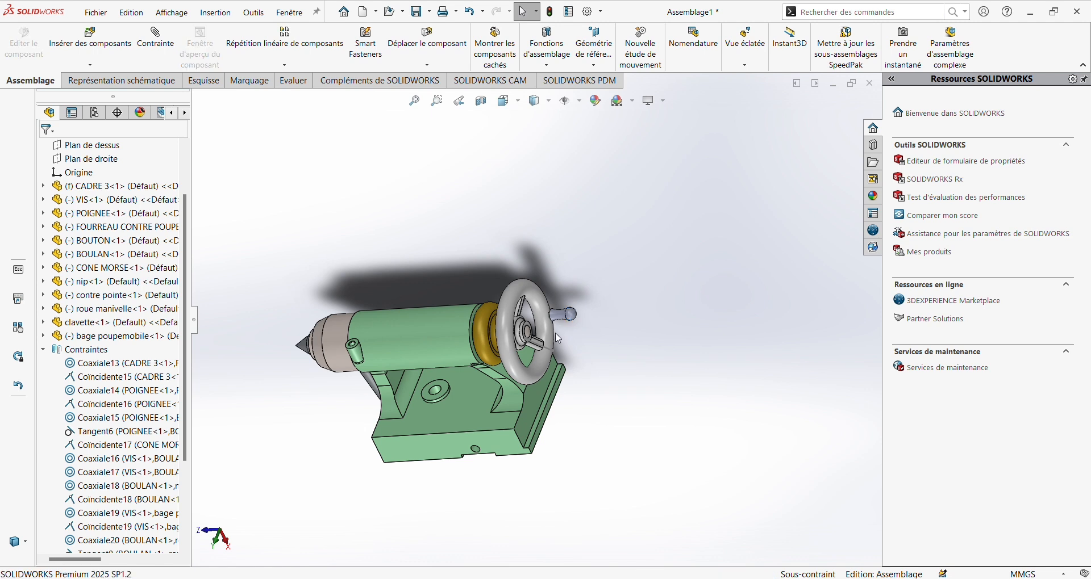
pyautogui.click(565, 320)
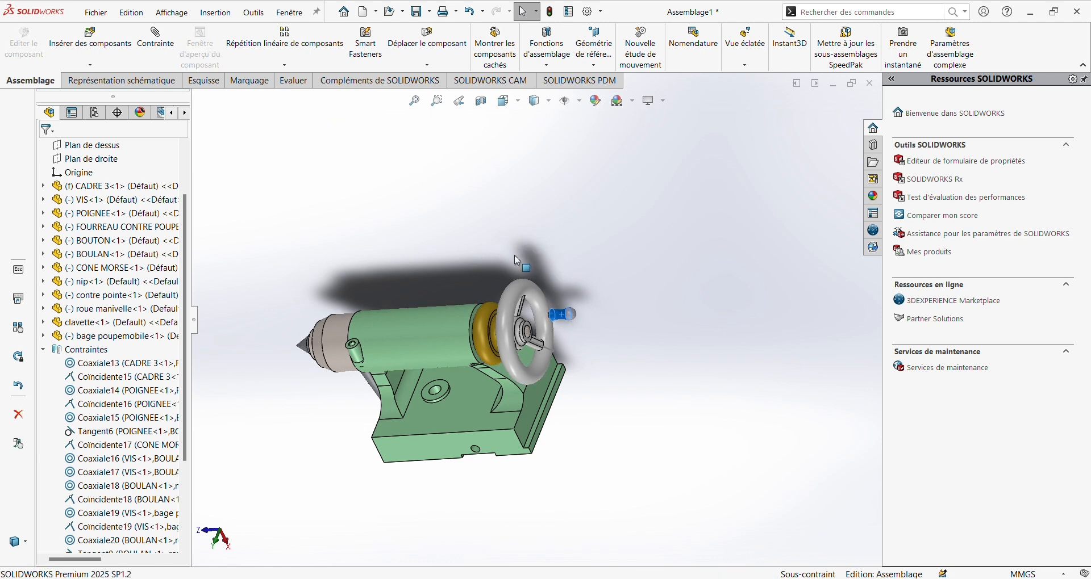
pyautogui.moveTo(568, 324); pyautogui.dragTo(570, 318)
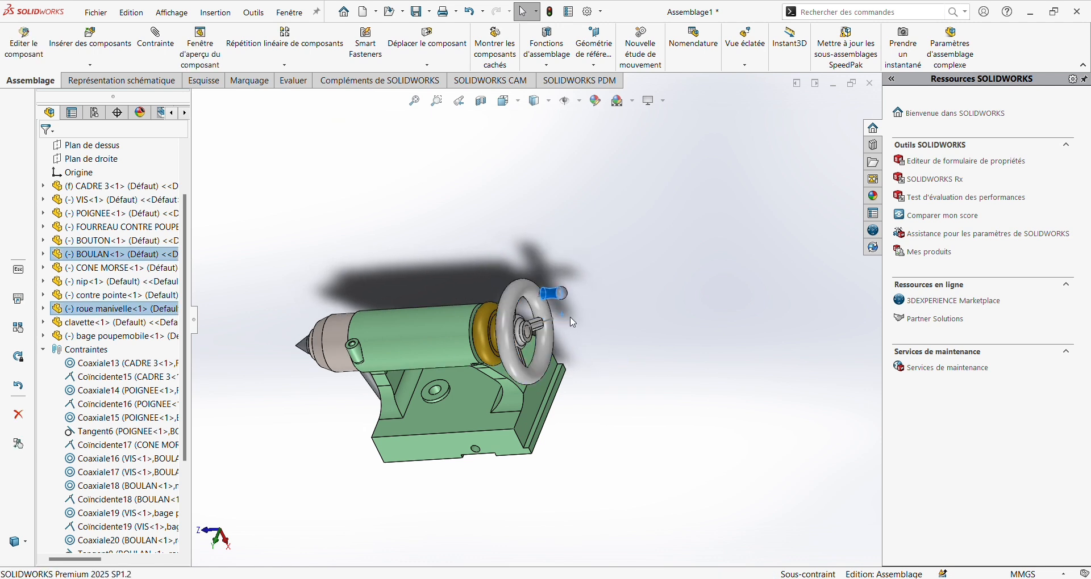
pyautogui.click(615, 352)
pyautogui.click(549, 290)
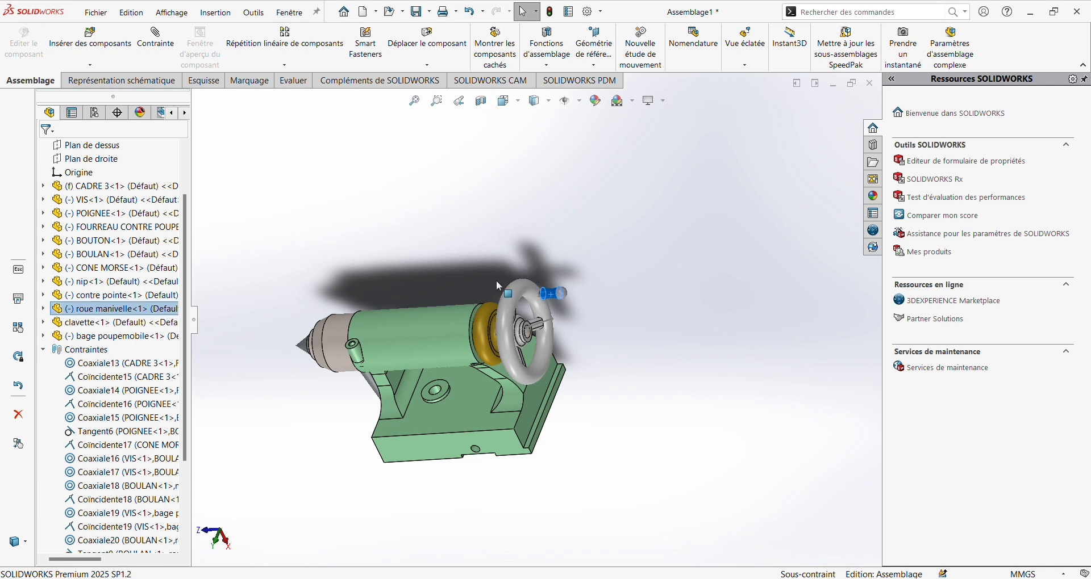
pyautogui.moveTo(576, 291); pyautogui.dragTo(632, 313)
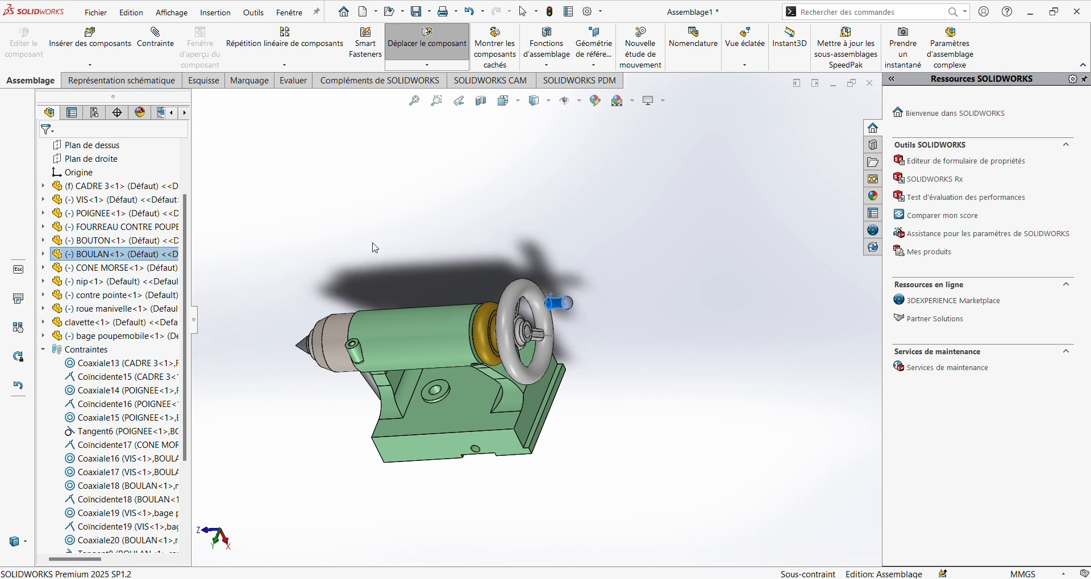
pyautogui.press('Escape')
pyautogui.click(44, 350)
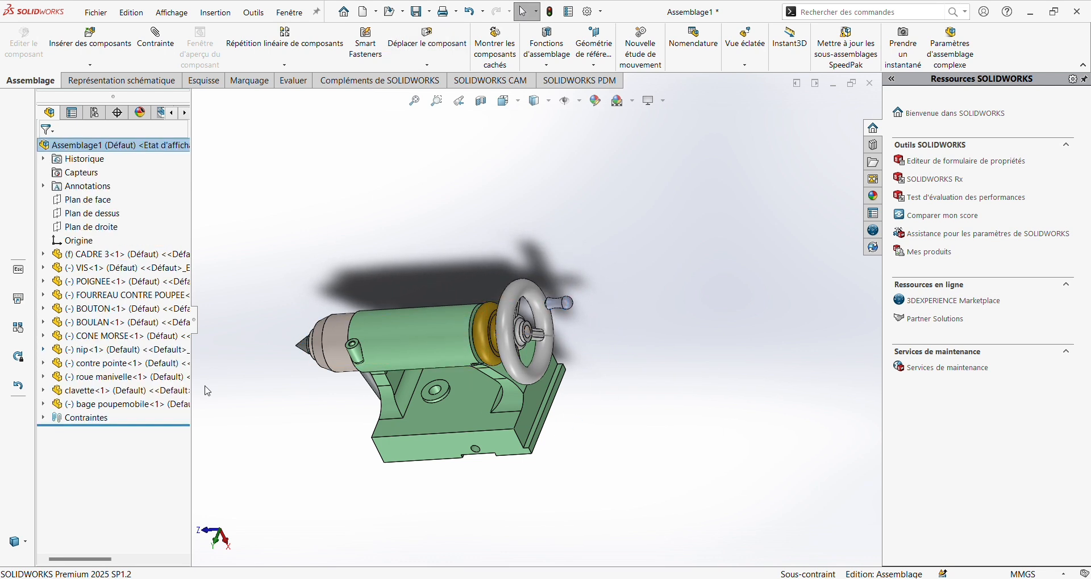
# - Examine the threaded connection between the crank grip, roue manivelle, and the rim of the BOULAN handwheel up close
pyautogui.click(555, 305)
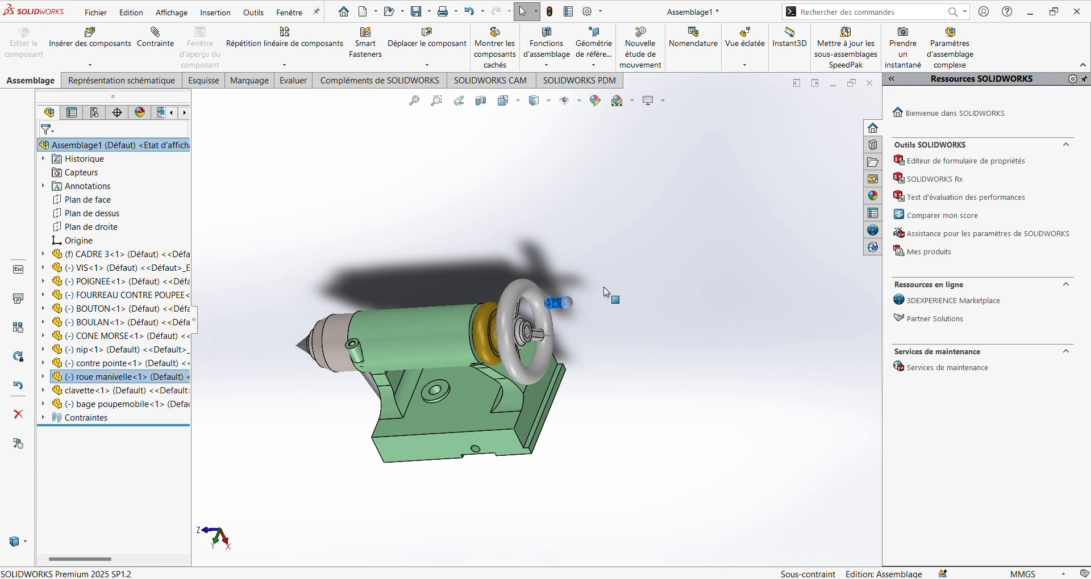
pyautogui.click(579, 400)
pyautogui.moveTo(579, 400); pyautogui.dragTo(608, 392, button='middle')
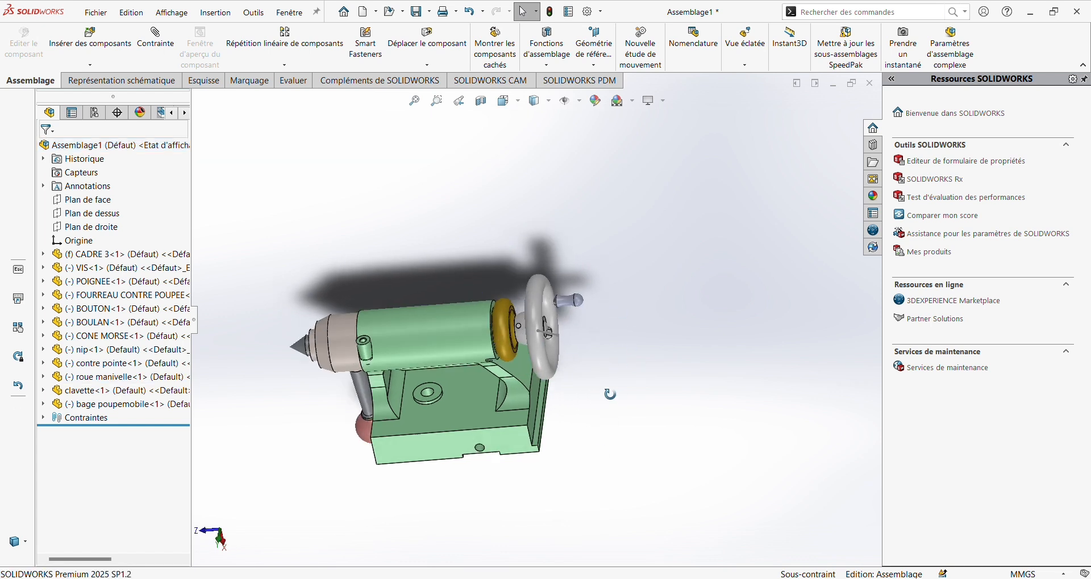
pyautogui.scroll(-2, 582, 340)
pyautogui.click(559, 283)
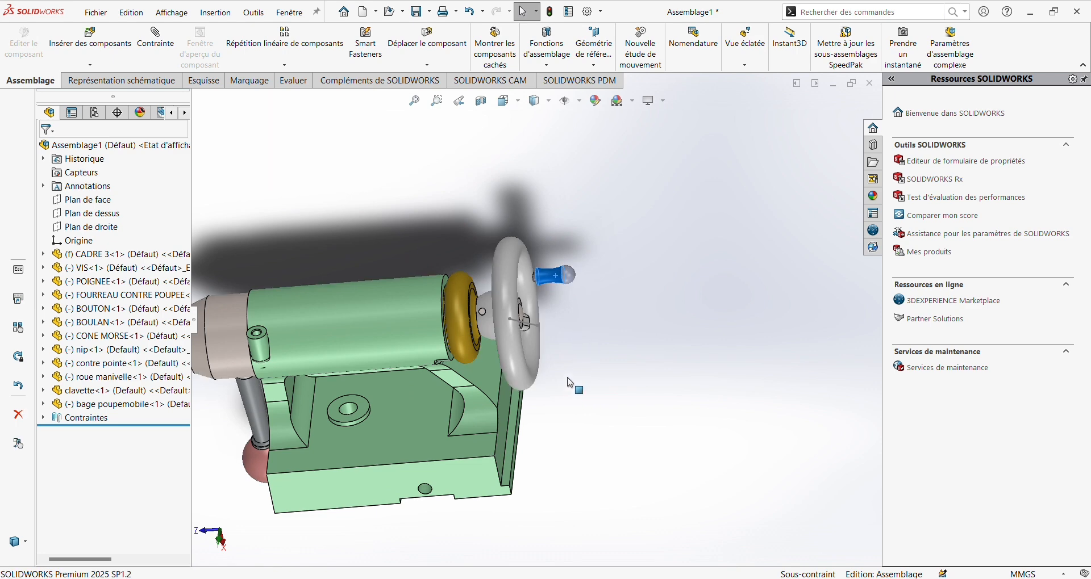
pyautogui.scroll(-6, 544, 284)
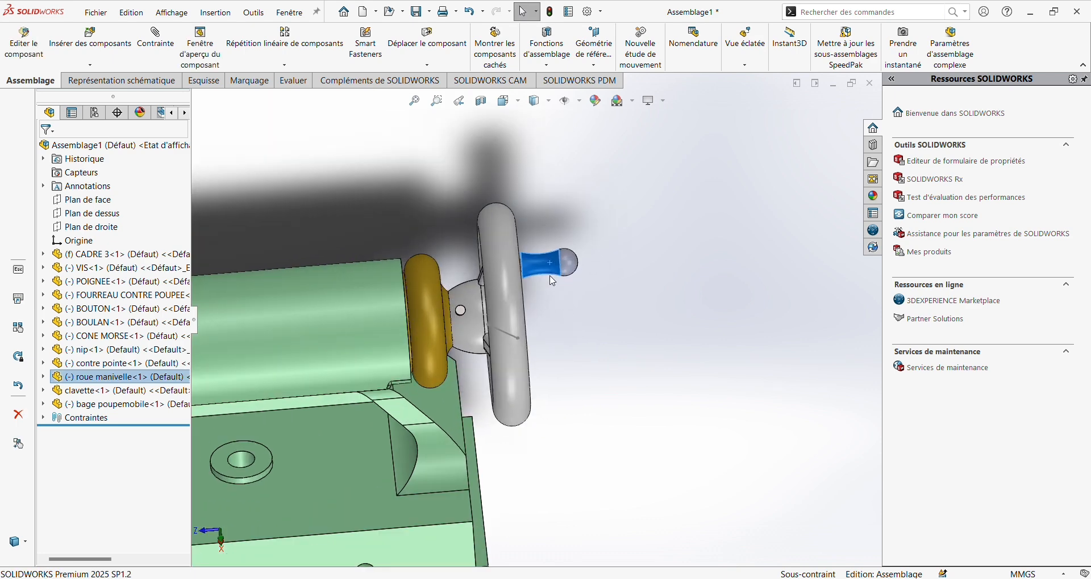
pyautogui.moveTo(543, 284)
pyautogui.mouseDown(button='middle')
pyautogui.moveTo(555, 343)
pyautogui.moveTo(514, 304)
pyautogui.moveTo(500, 305)
pyautogui.moveTo(531, 328)
pyautogui.mouseUp(button='middle')
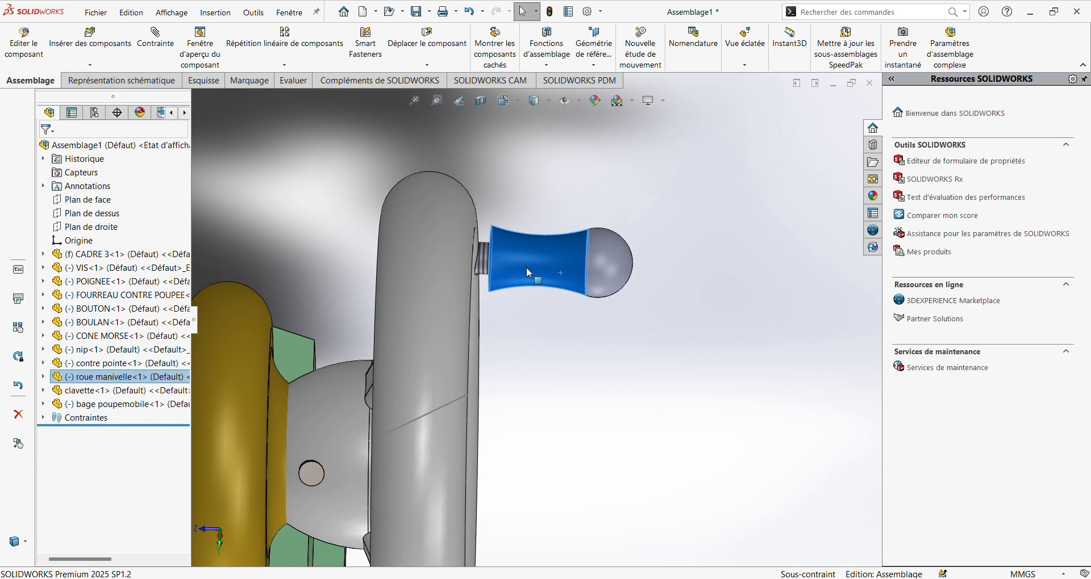
pyautogui.click(599, 302)
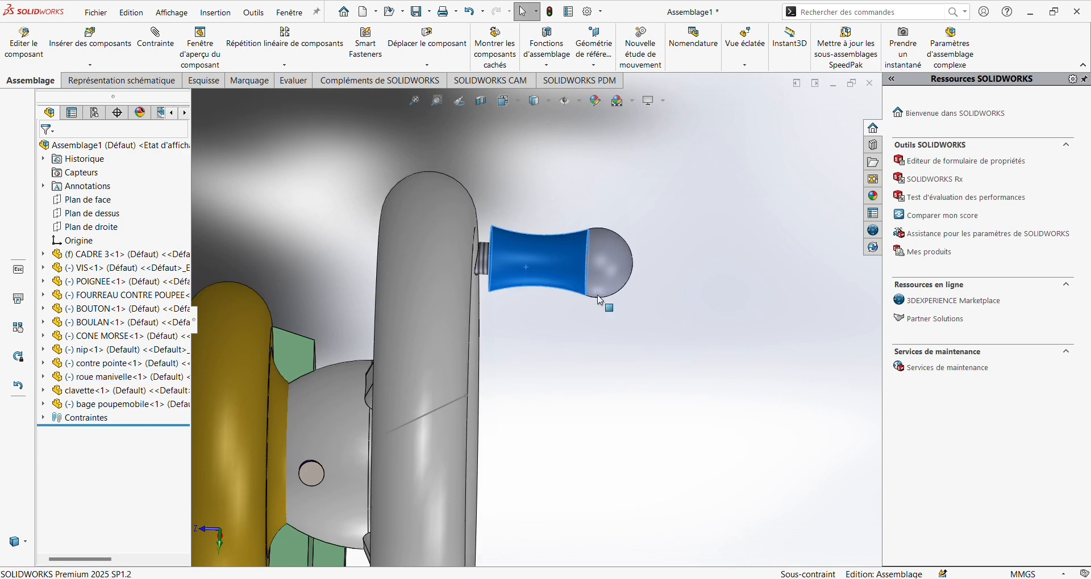
# - Try to turn the handwheel again by its crank grip with the whole tailstock in side view
pyautogui.moveTo(634, 256); pyautogui.dragTo(589, 319)
pyautogui.scroll(2, 589, 306)
pyautogui.scroll(5, 599, 287)
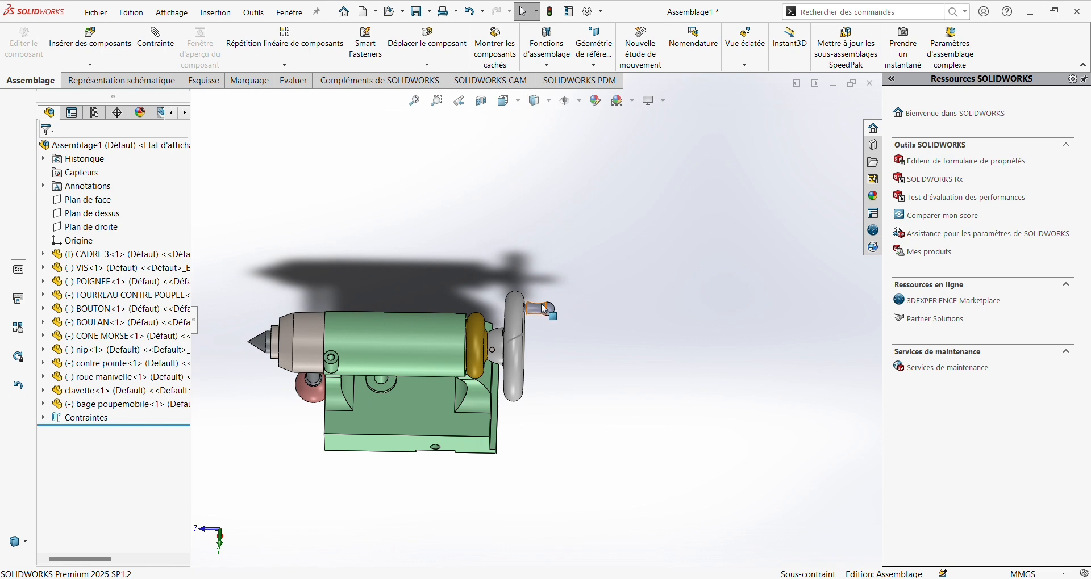
pyautogui.click(542, 310)
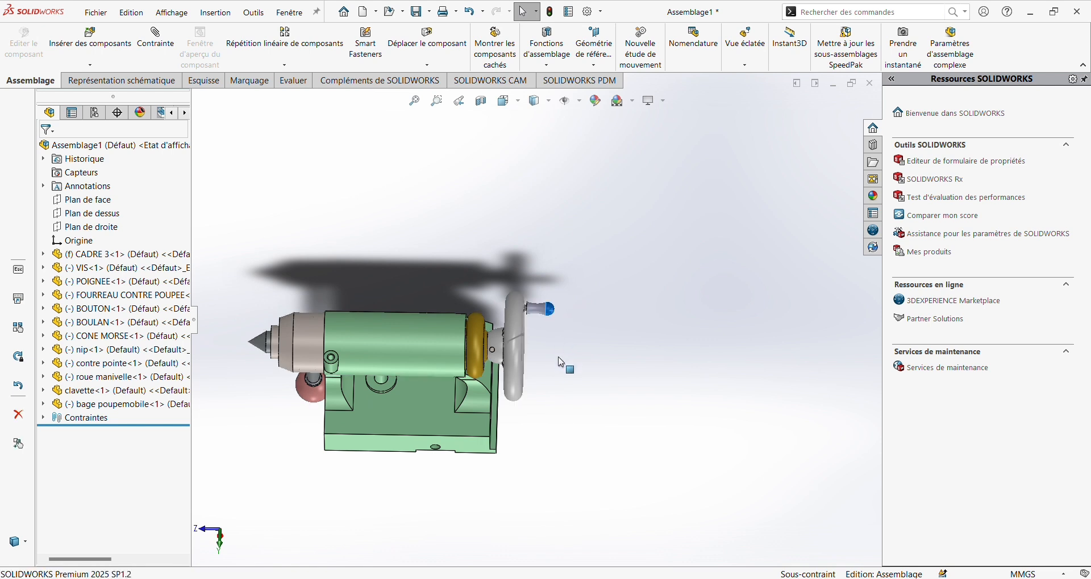
pyautogui.moveTo(560, 341); pyautogui.dragTo(561, 295)
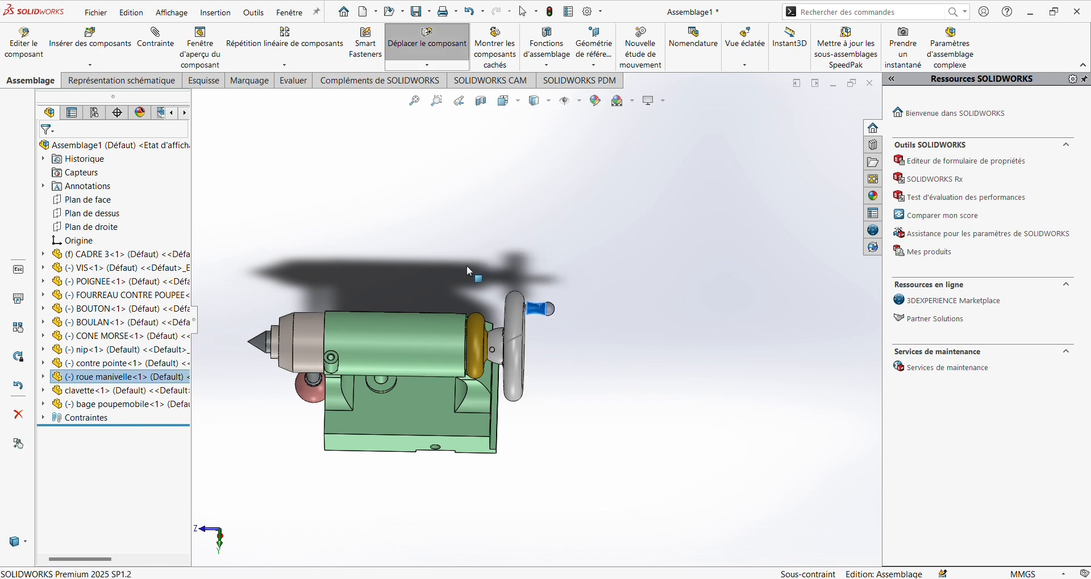
pyautogui.press('Escape')
pyautogui.scroll(-4, 534, 307)
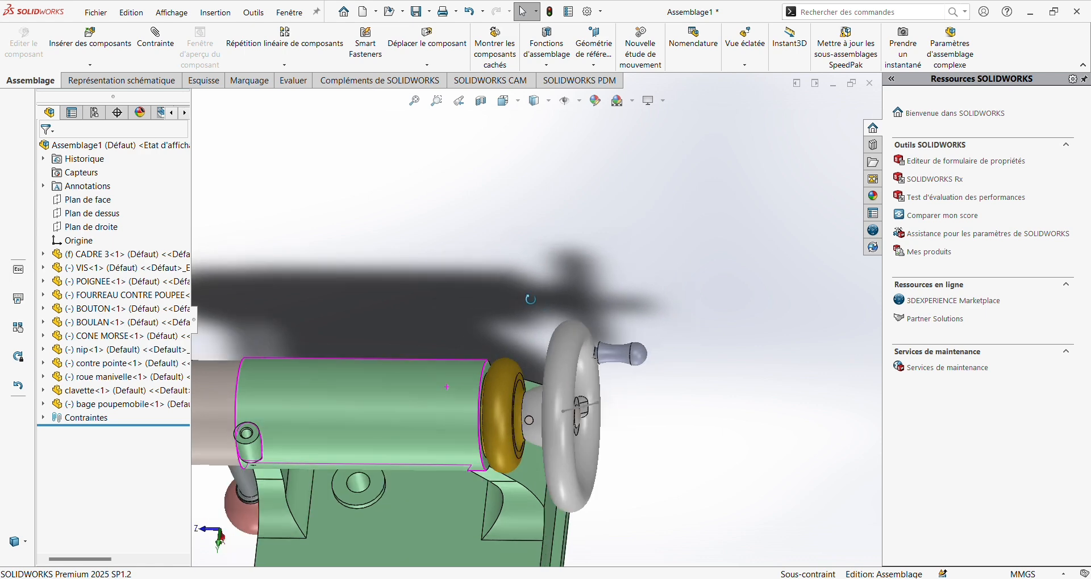
pyautogui.moveTo(530, 300); pyautogui.dragTo(548, 337, button='middle')
pyautogui.scroll(-3, 482, 301)
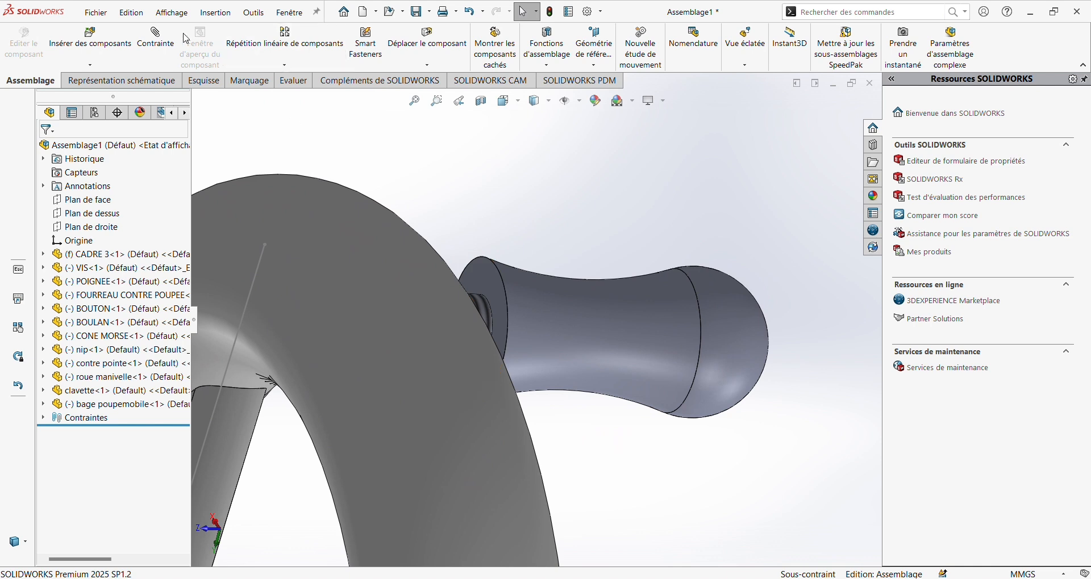
pyautogui.click(167, 46)
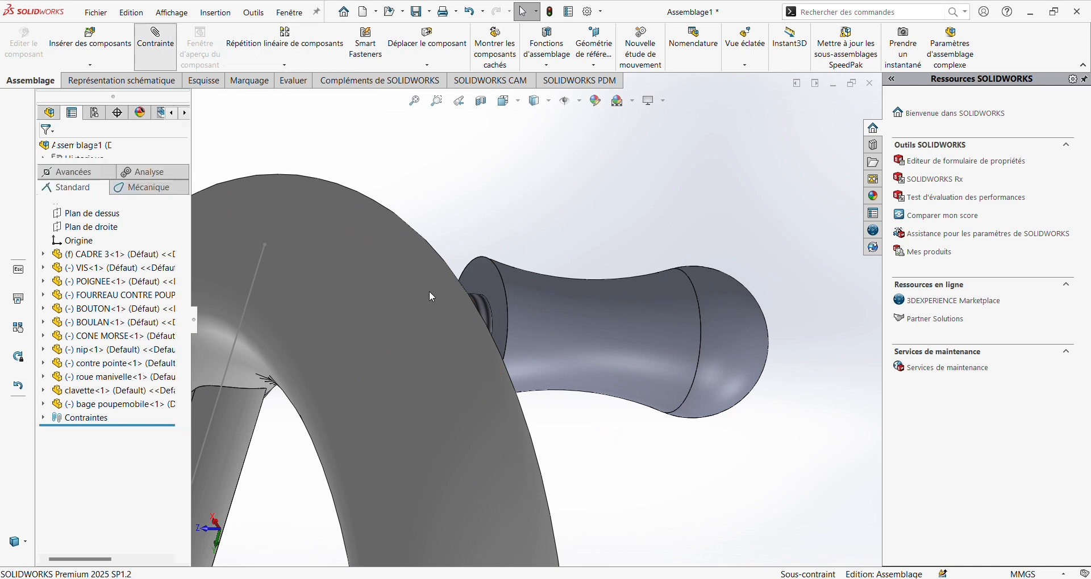
pyautogui.click(499, 301)
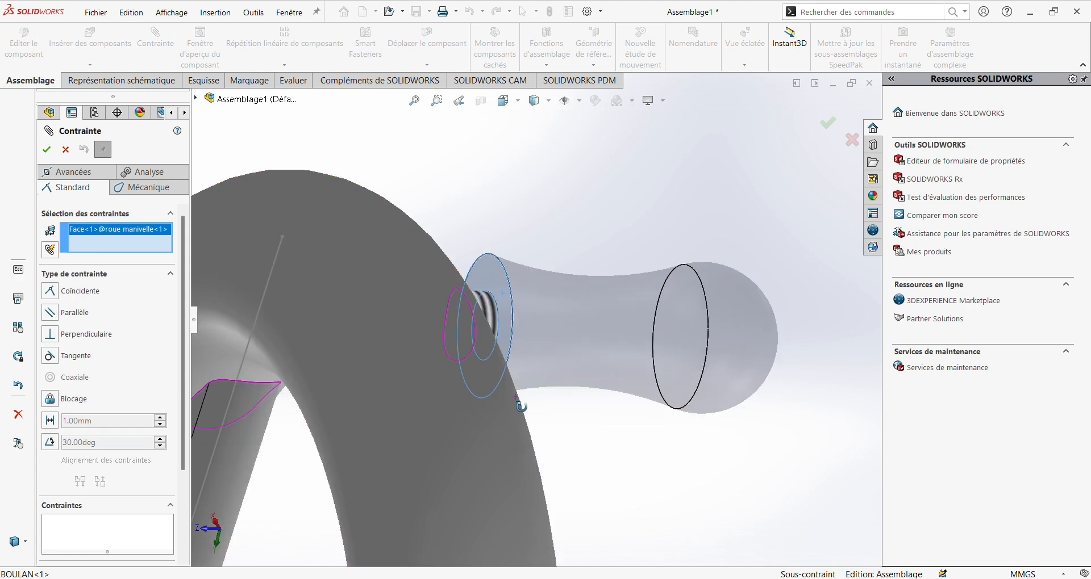
pyautogui.scroll(-5, 528, 407)
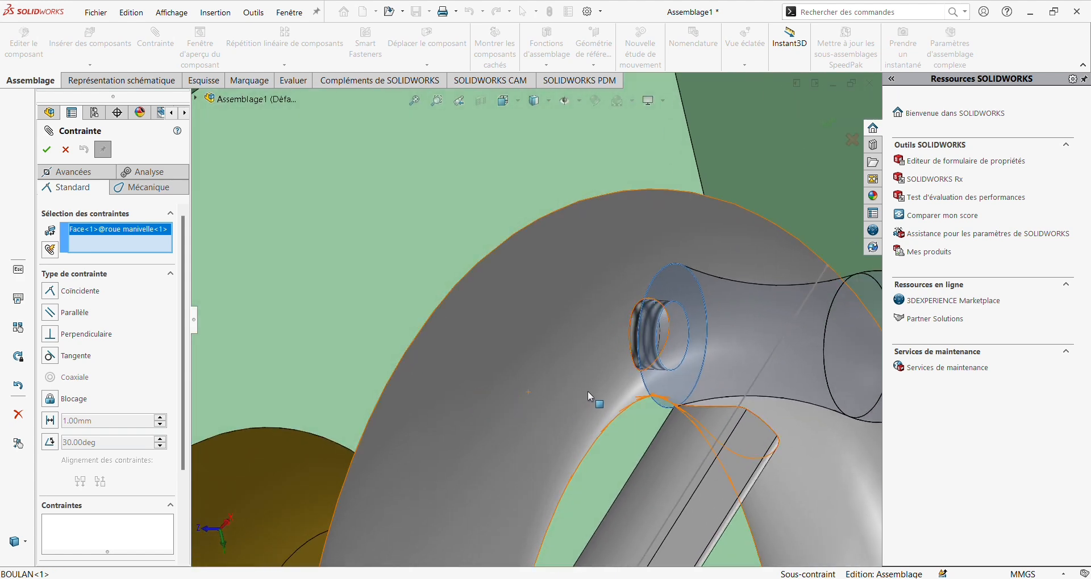
pyautogui.scroll(6, 599, 389)
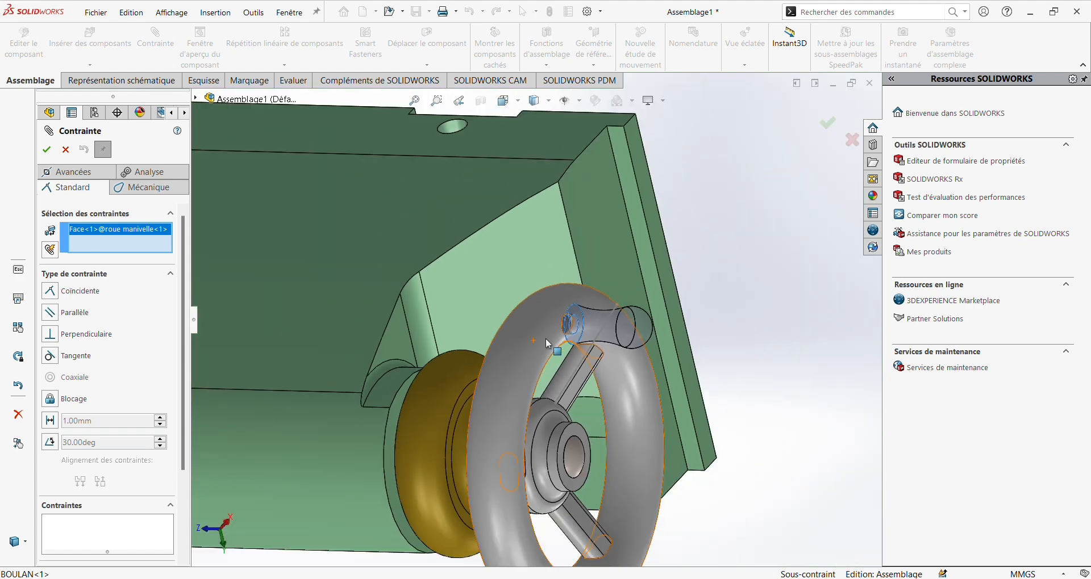
pyautogui.click(545, 338)
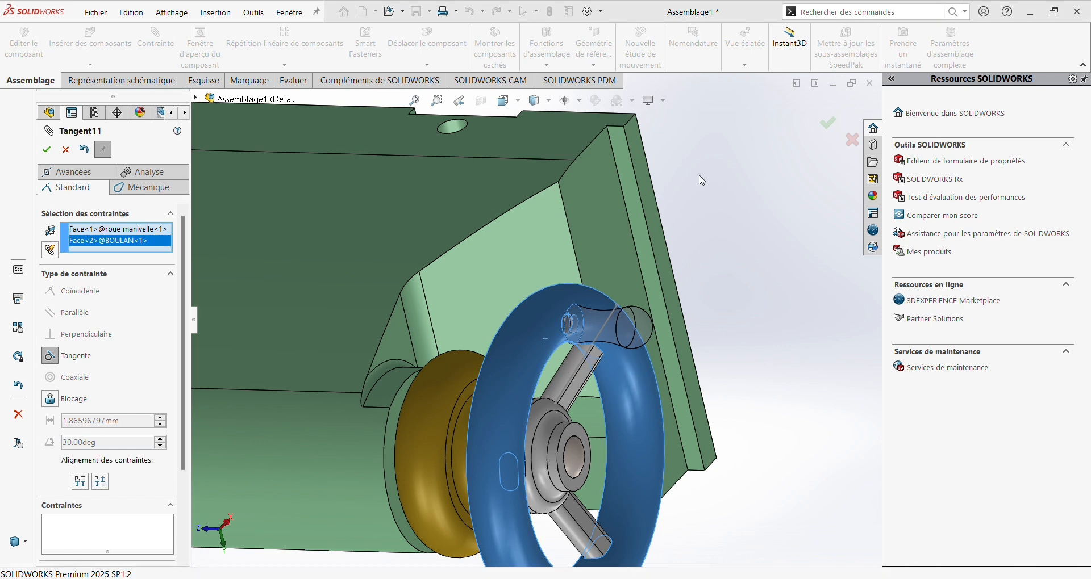
pyautogui.click(68, 151)
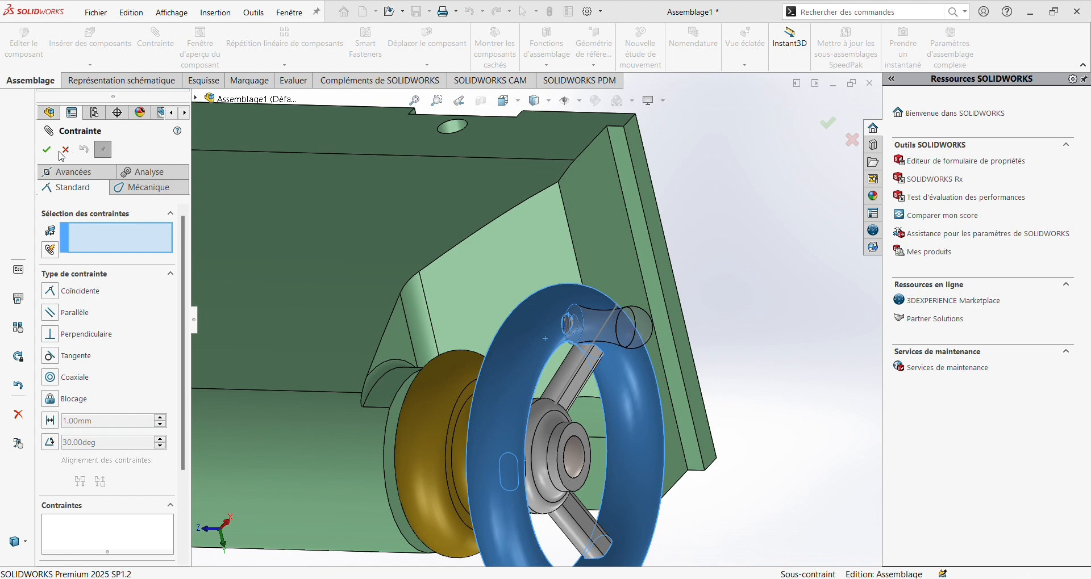
pyautogui.click(63, 151)
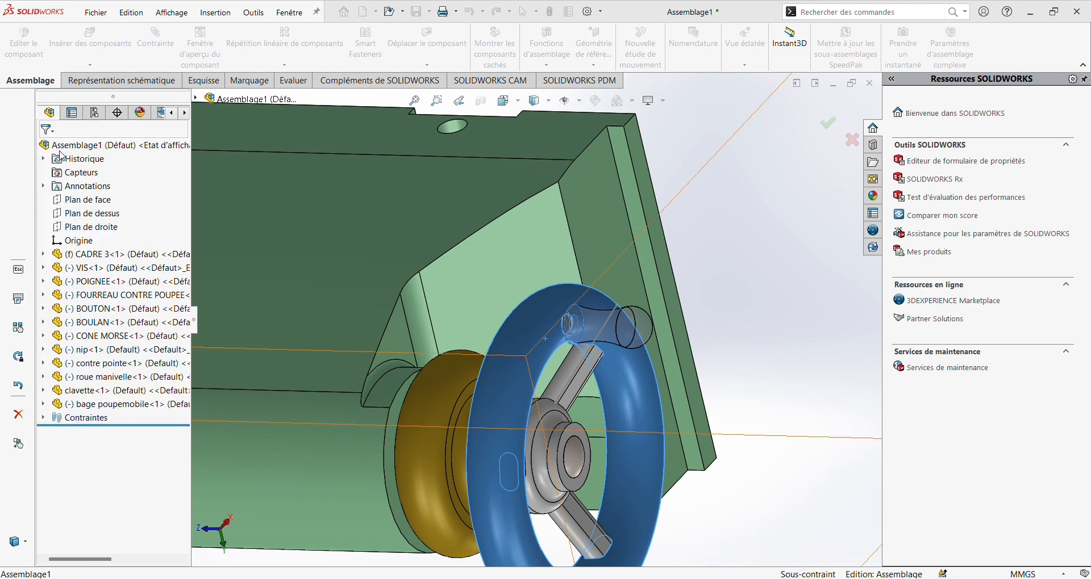
# - Swing the lever POIGNEE with its ball knob BOUTON about the collar, from hanging down to slanting across the frame's front
pyautogui.click(249, 423)
pyautogui.press('f')
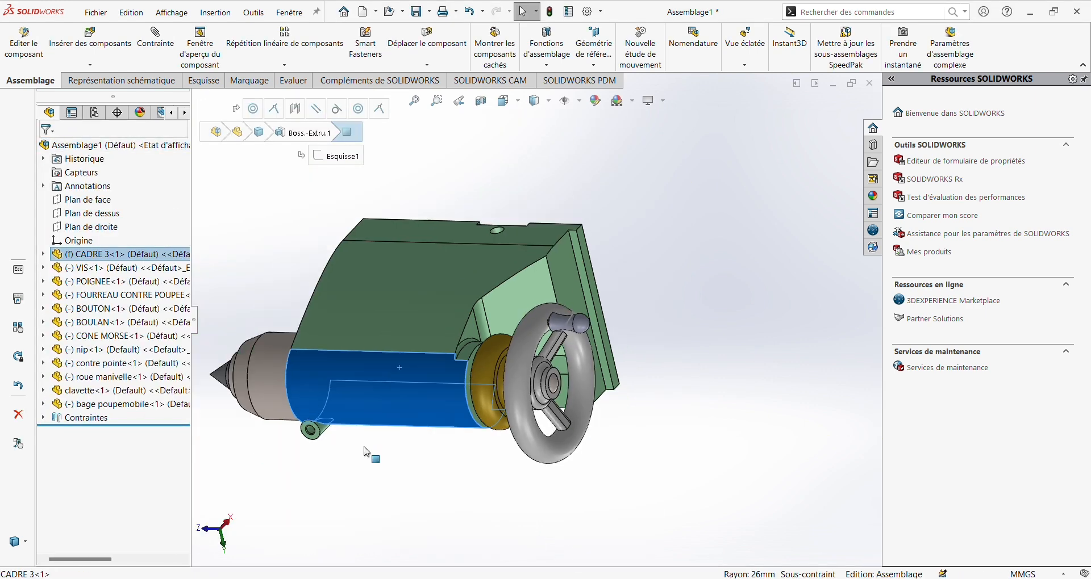
pyautogui.click(374, 468)
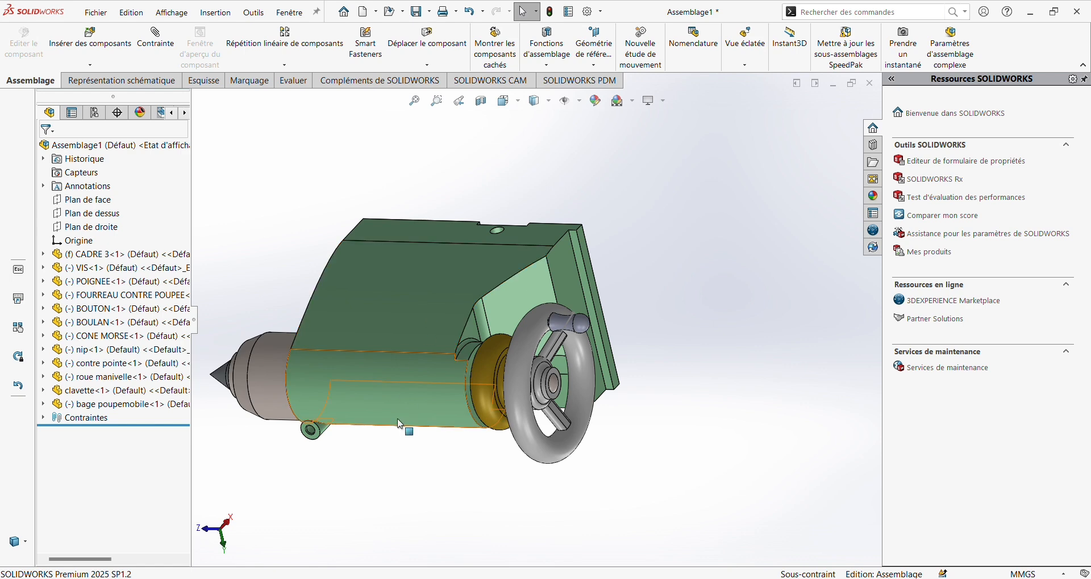
pyautogui.moveTo(397, 418); pyautogui.dragTo(299, 418, button='middle')
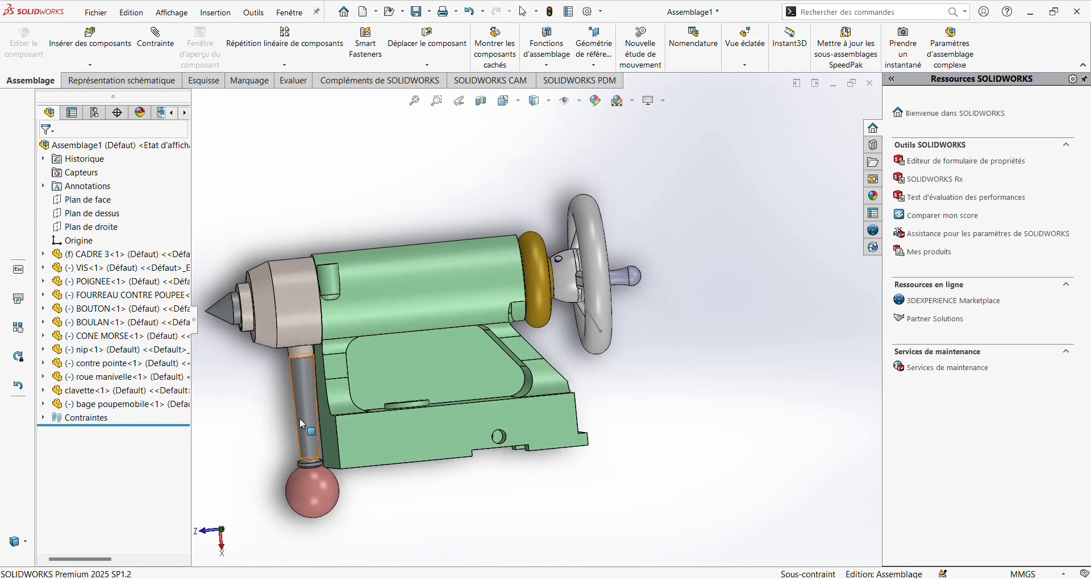
pyautogui.click(309, 486)
pyautogui.click(309, 380)
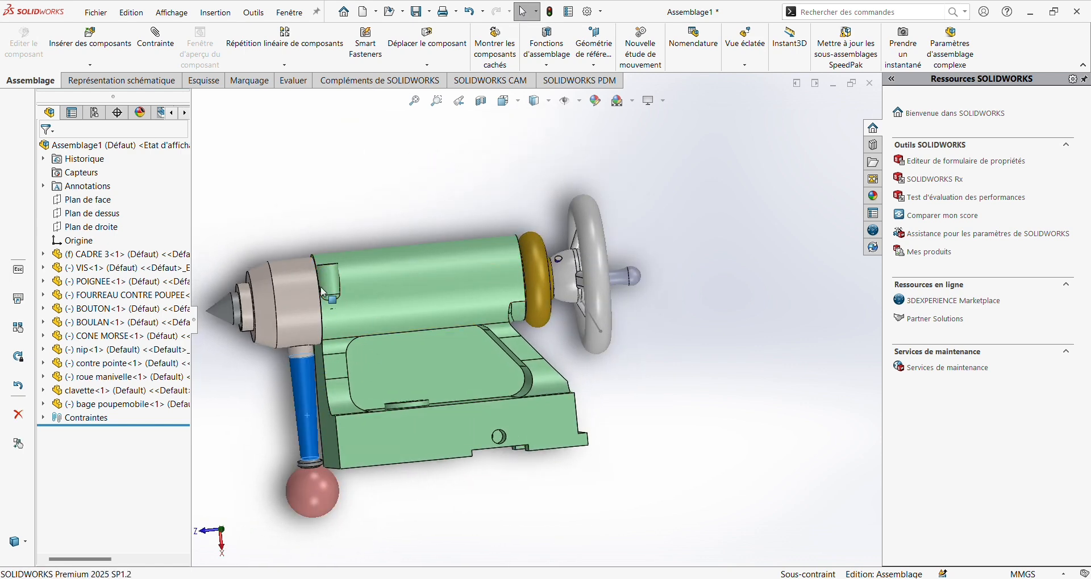
pyautogui.moveTo(332, 229); pyautogui.dragTo(553, 245, button='middle')
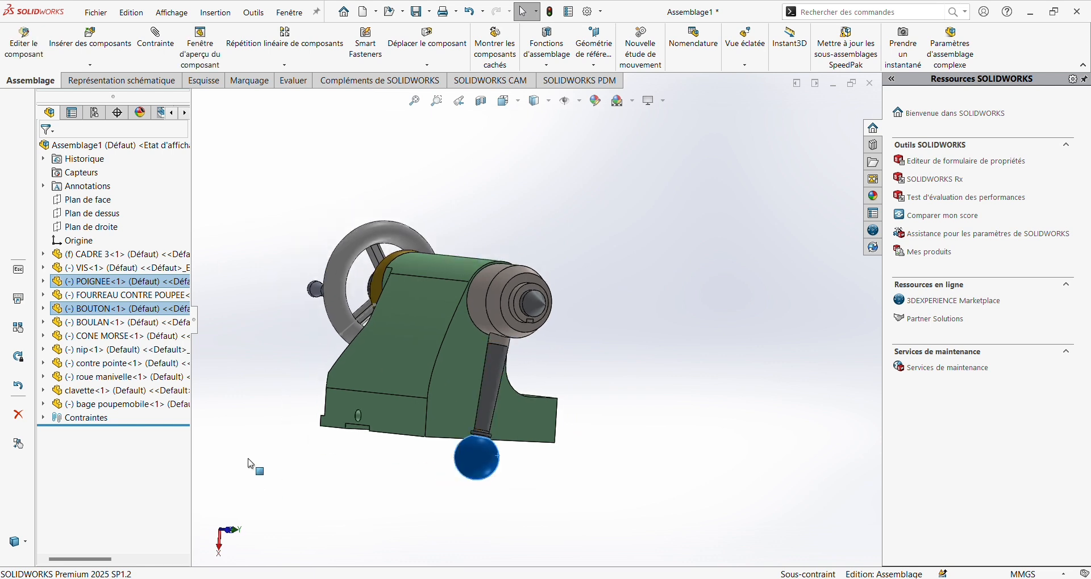
pyautogui.click(250, 461)
pyautogui.click(476, 457)
pyautogui.click(361, 241)
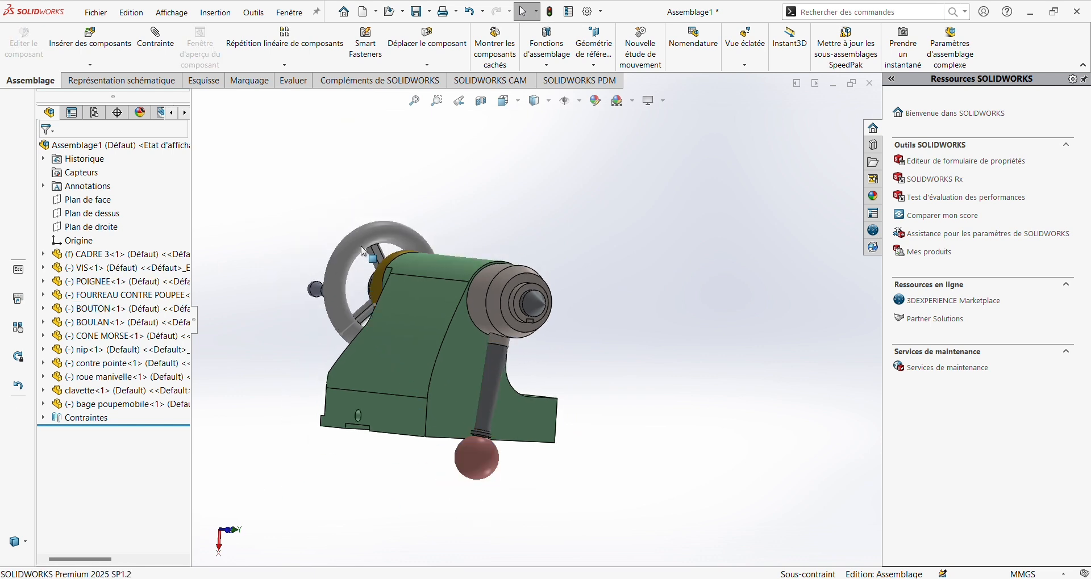
pyautogui.click(478, 470)
pyautogui.moveTo(486, 303); pyautogui.dragTo(478, 397)
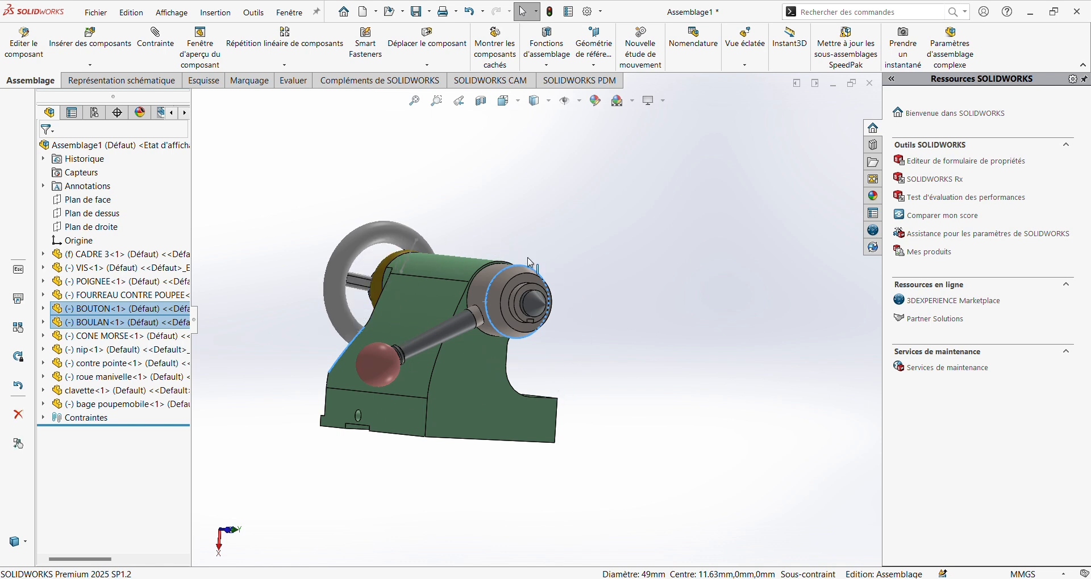
# - Turn the BOULAN handwheel about the screw axis behind the frame, viewing the tailstock from the cone end
pyautogui.click(455, 502)
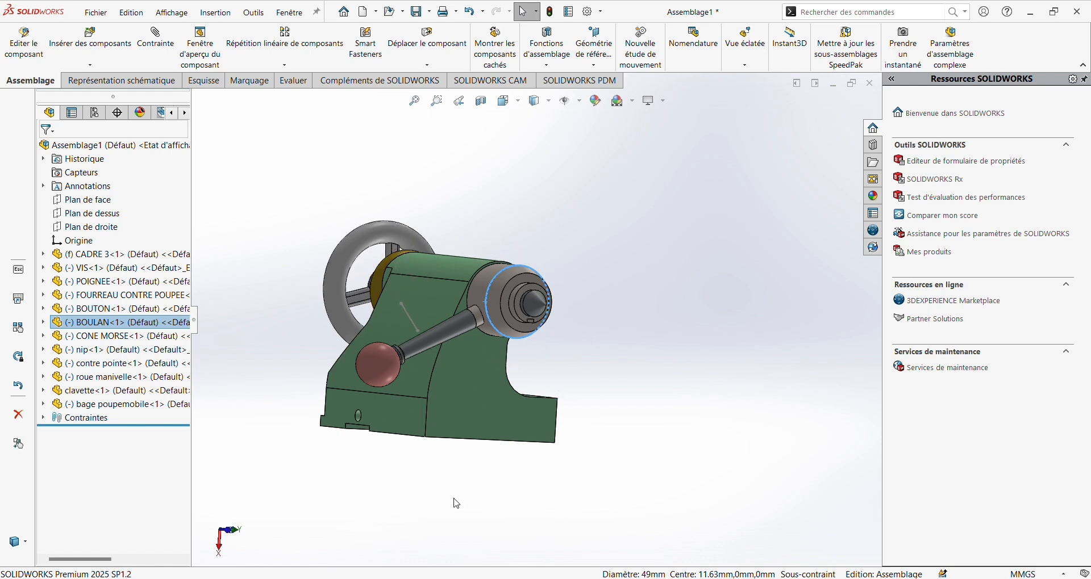
pyautogui.click(380, 368)
pyautogui.moveTo(360, 252); pyautogui.dragTo(391, 206)
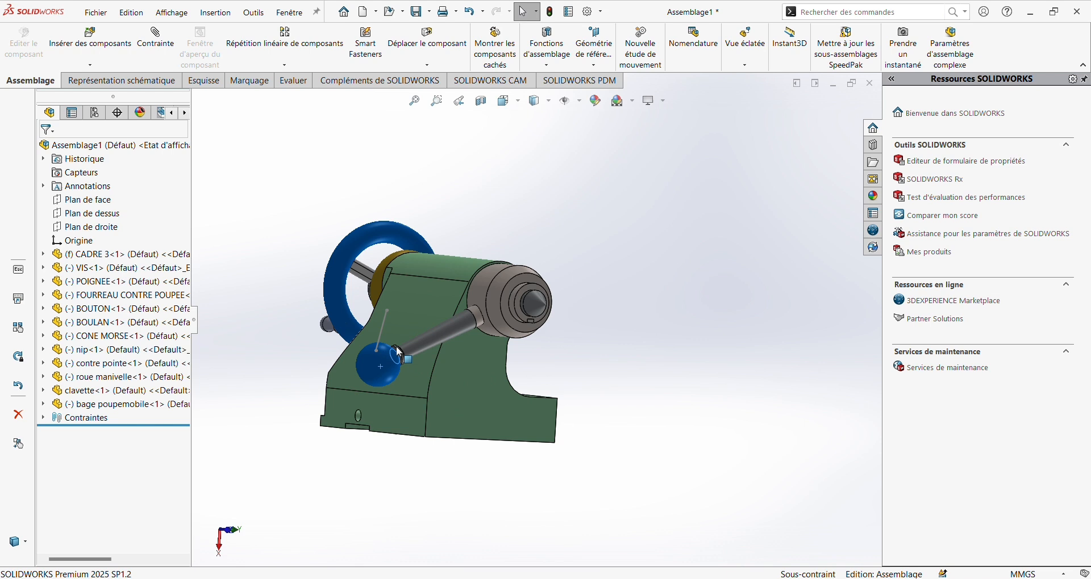
# - Swing the lever POIGNEE with its ball knob BOUTON up about the collar until it stands above the frame
pyautogui.click(409, 488)
pyautogui.moveTo(489, 290); pyautogui.dragTo(513, 388)
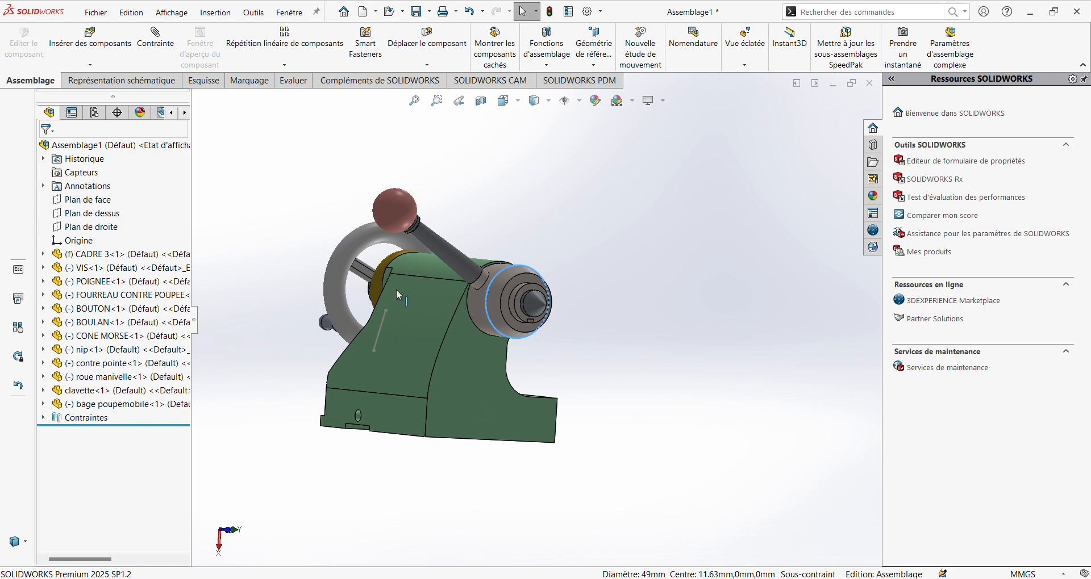
pyautogui.click(604, 341)
pyautogui.moveTo(607, 349); pyautogui.dragTo(301, 210, button='middle')
pyautogui.click(301, 210)
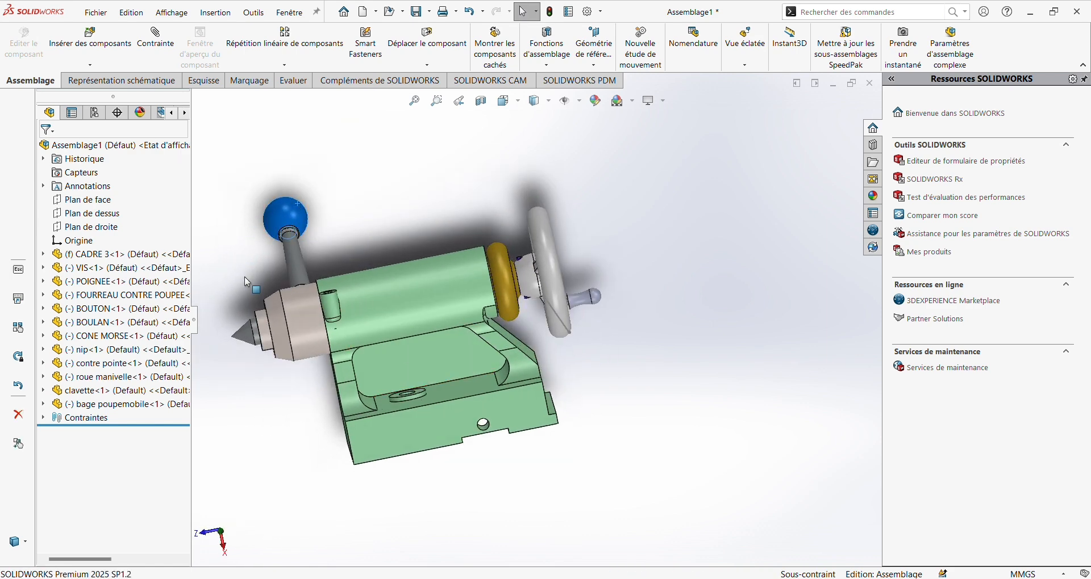
# - Slide the cone contre pointe along the sleeve axis, partly into the collar and back out
pyautogui.moveTo(272, 382); pyautogui.dragTo(305, 431)
pyautogui.press('Escape')
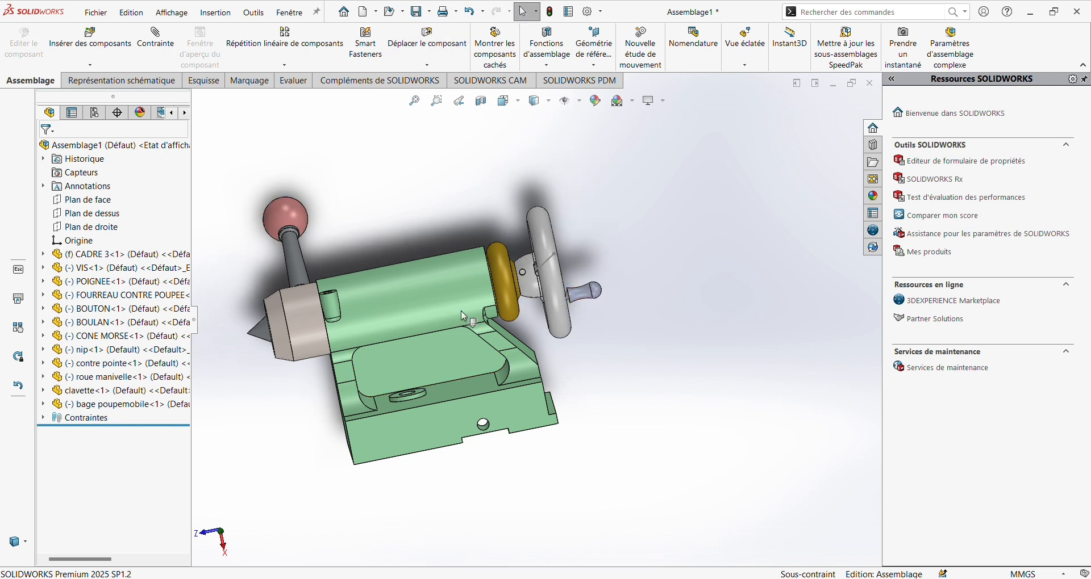
pyautogui.moveTo(253, 334); pyautogui.dragTo(232, 337)
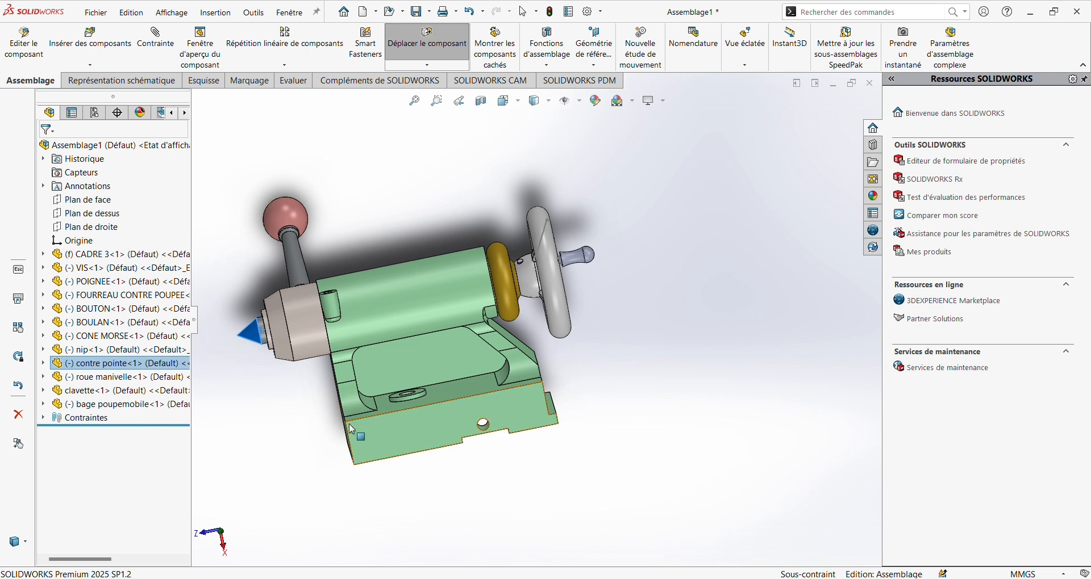
pyautogui.click(329, 442)
pyautogui.click(575, 429)
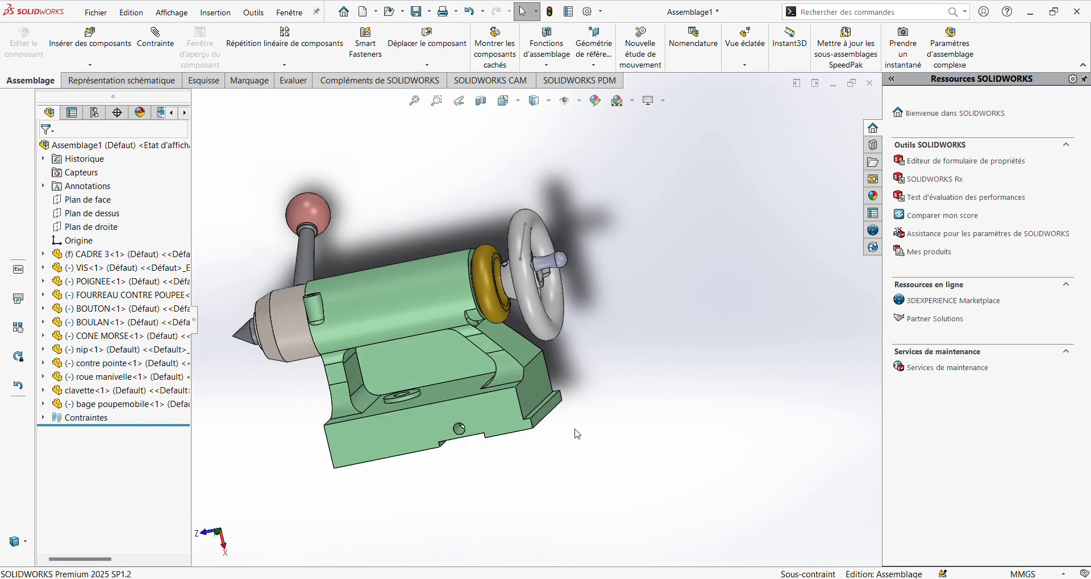
# - Try to turn the handwheel by its crank grip, roue manivelle, viewing the tailstock from the handwheel side
pyautogui.scroll(3, 575, 428)
pyautogui.click(544, 289)
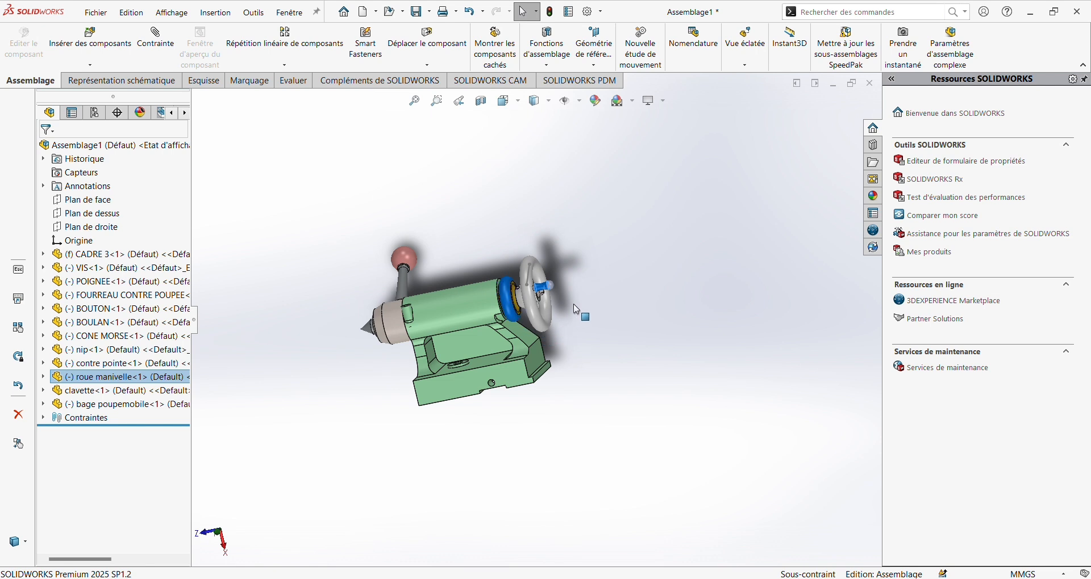
pyautogui.click(598, 382)
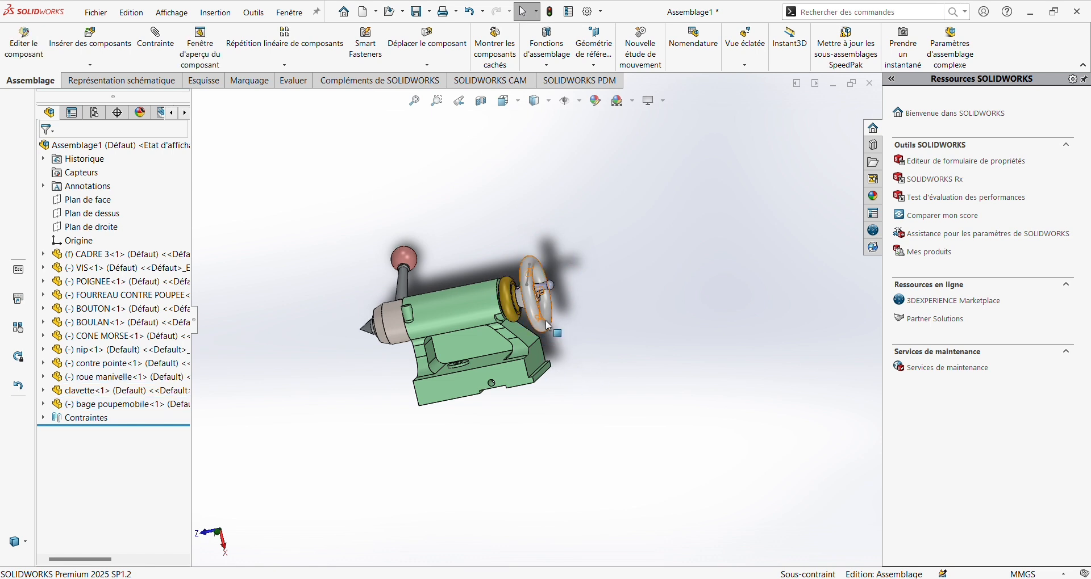
pyautogui.scroll(-3, 567, 308)
pyautogui.moveTo(567, 308); pyautogui.dragTo(575, 279, button='middle')
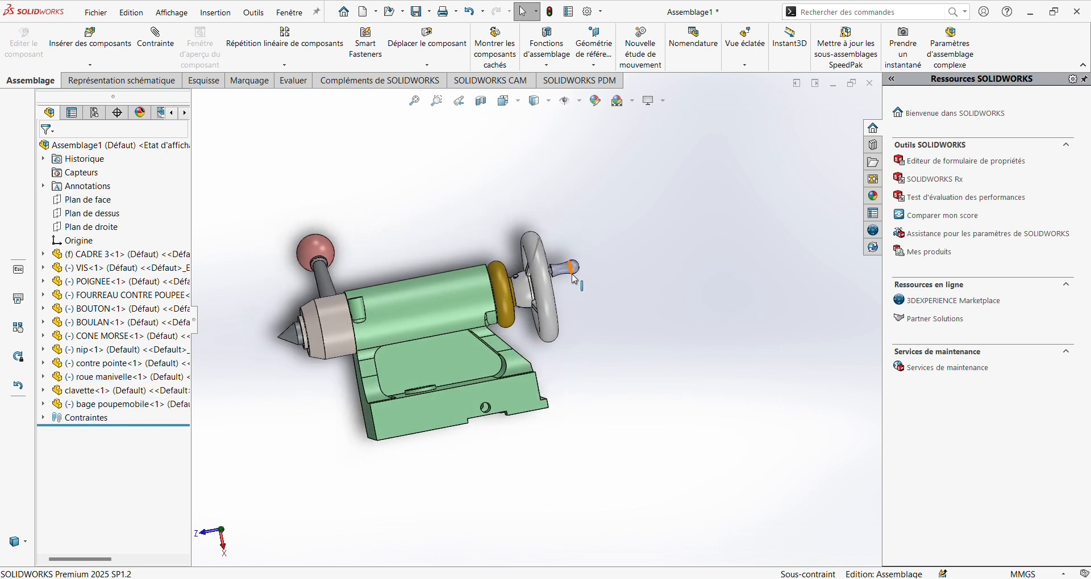
pyautogui.click(568, 273)
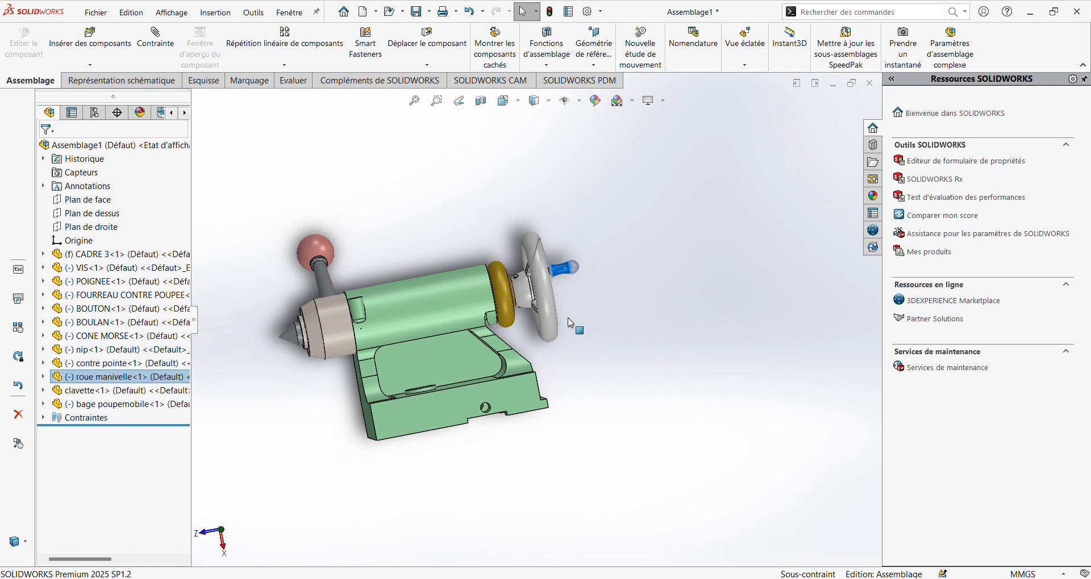
pyautogui.moveTo(589, 373); pyautogui.dragTo(550, 396, button='middle')
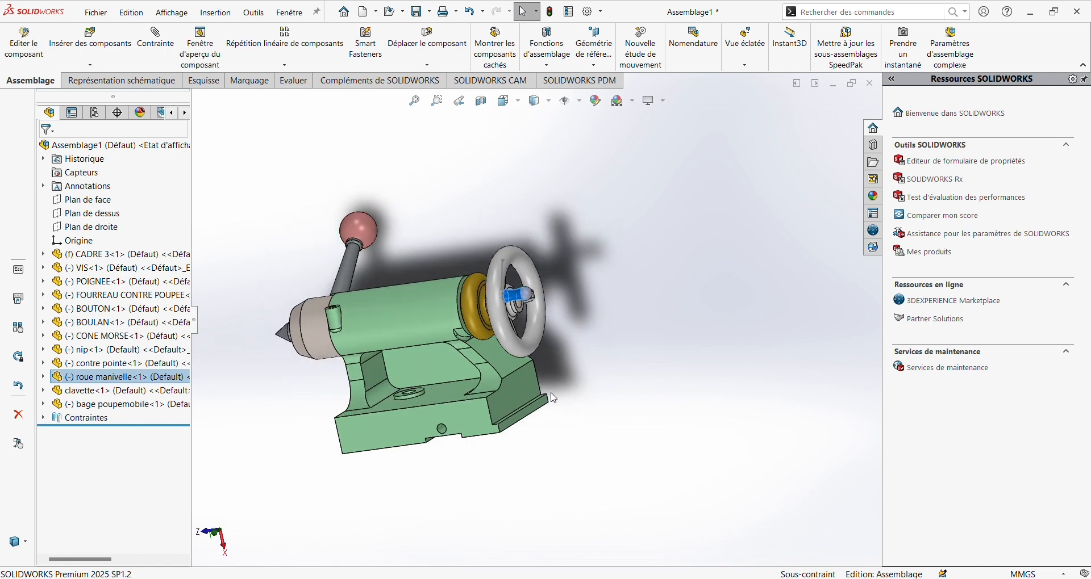
pyautogui.scroll(2, 574, 368)
pyautogui.click(573, 367)
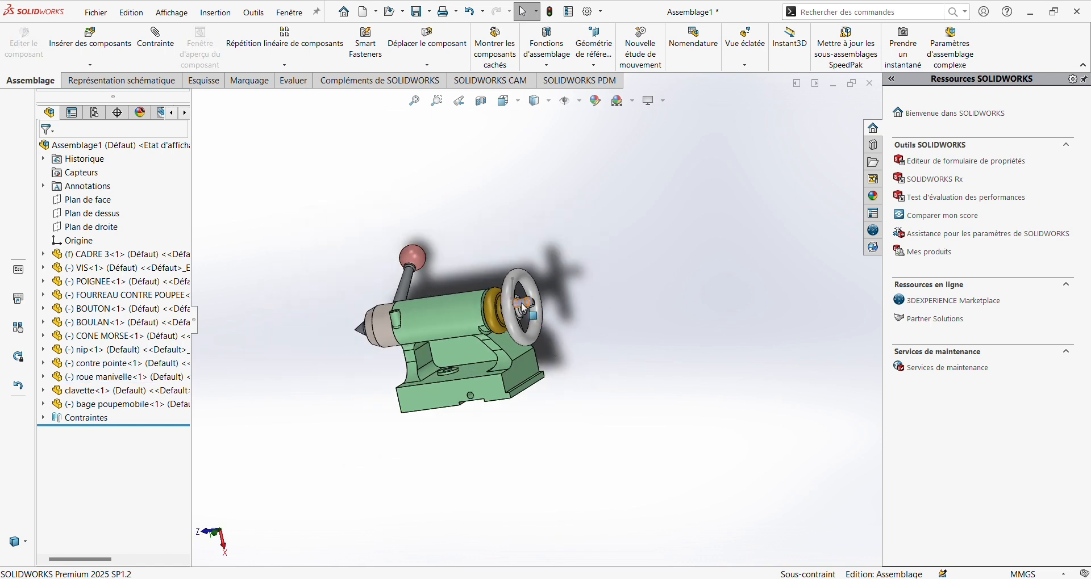
pyautogui.click(524, 308)
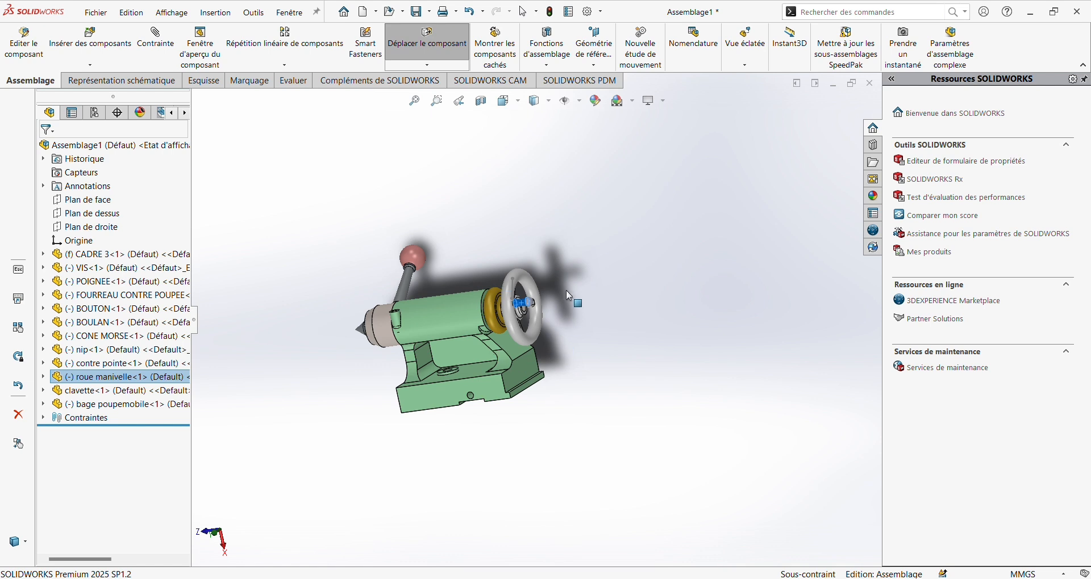
pyautogui.click(563, 423)
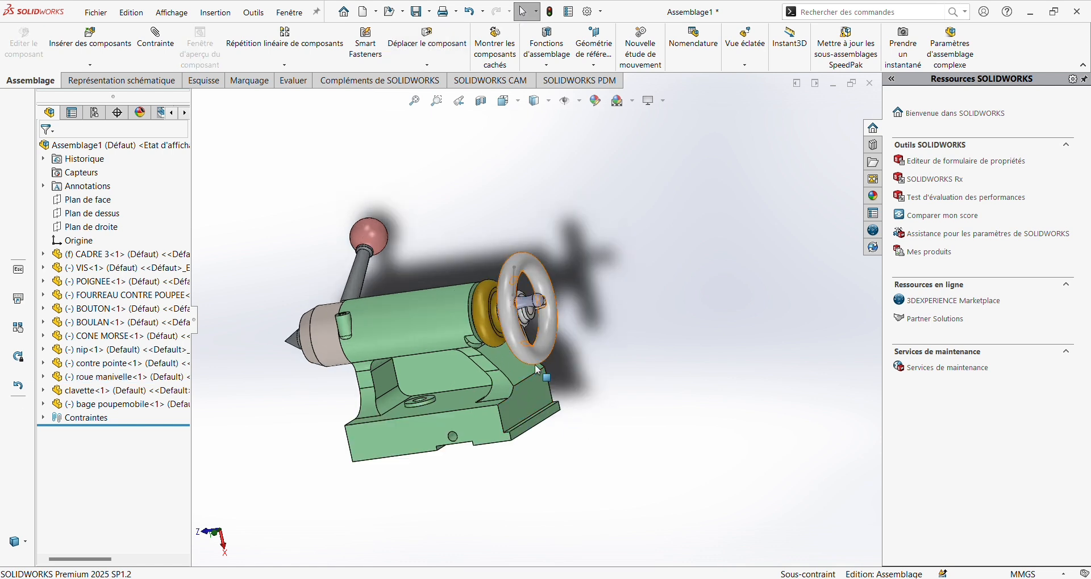
# - Turn the BOULAN handwheel by its rim about the screw axis to extend the sleeve and cone well out of the collar
pyautogui.scroll(-3, 546, 353)
pyautogui.click(527, 313)
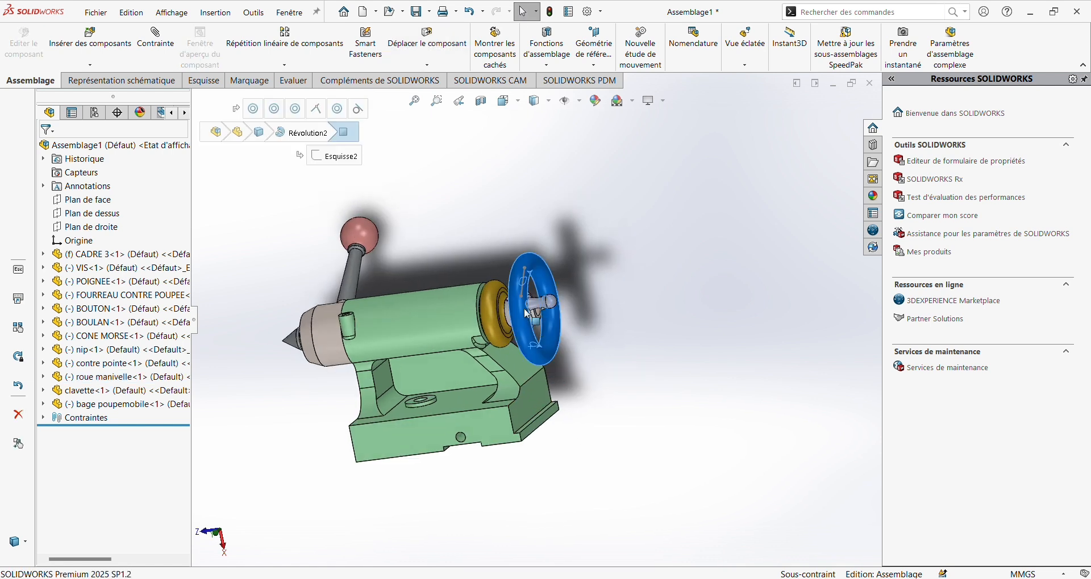
pyautogui.moveTo(524, 285); pyautogui.dragTo(578, 291)
pyautogui.moveTo(565, 350)
pyautogui.mouseDown()
pyautogui.moveTo(596, 270)
pyautogui.moveTo(586, 245)
pyautogui.moveTo(605, 295)
pyautogui.moveTo(588, 250)
pyautogui.moveTo(503, 257)
pyautogui.moveTo(540, 351)
pyautogui.moveTo(594, 295)
pyautogui.moveTo(562, 230)
pyautogui.moveTo(493, 259)
pyautogui.moveTo(512, 349)
pyautogui.moveTo(593, 289)
pyautogui.moveTo(545, 233)
pyautogui.moveTo(510, 346)
pyautogui.moveTo(579, 227)
pyautogui.moveTo(477, 272)
pyautogui.moveTo(565, 350)
pyautogui.mouseUp()
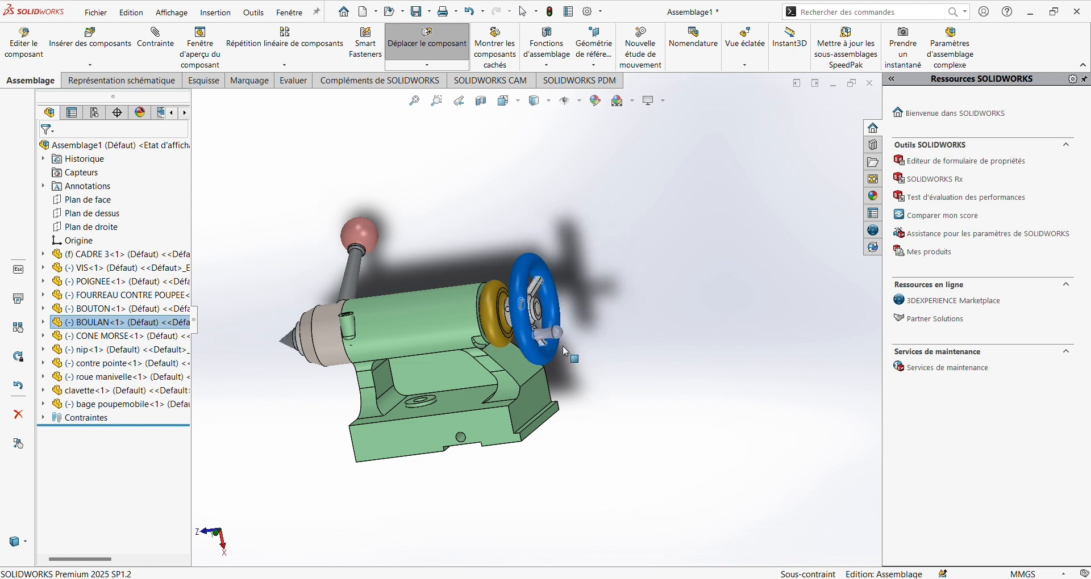
pyautogui.moveTo(577, 230); pyautogui.dragTo(613, 502)
pyautogui.press('Escape')
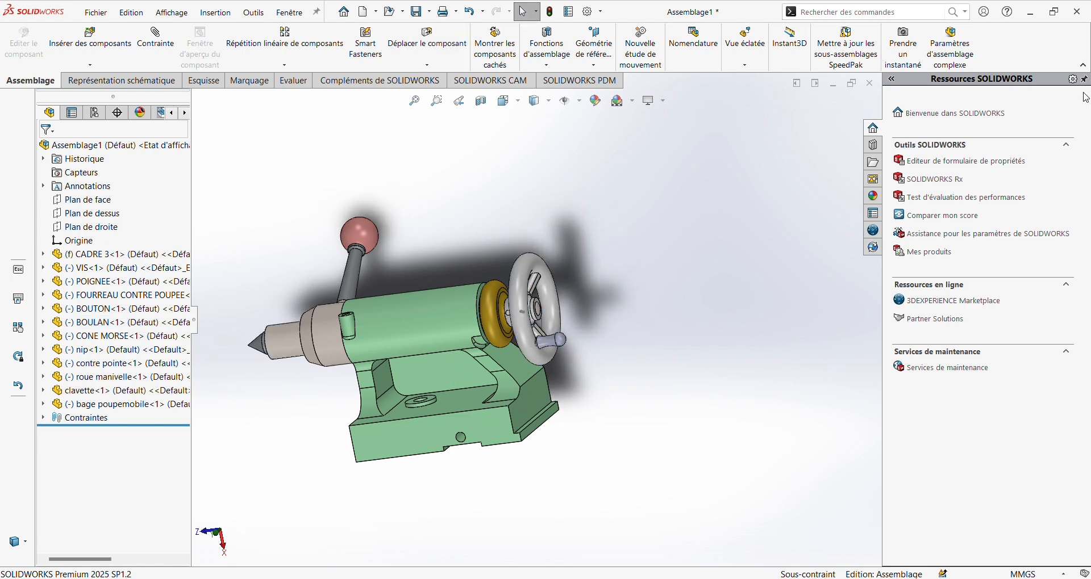